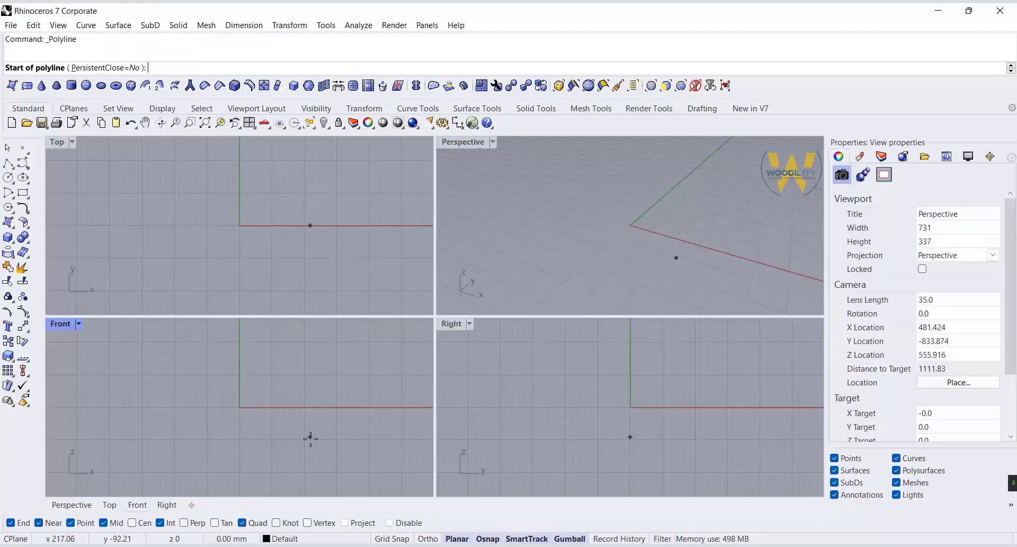
Turn on Ortho and draw a vertical reference line up from the origin in the Front view.
{"action": "left_click", "coordinate": [254, 464]}
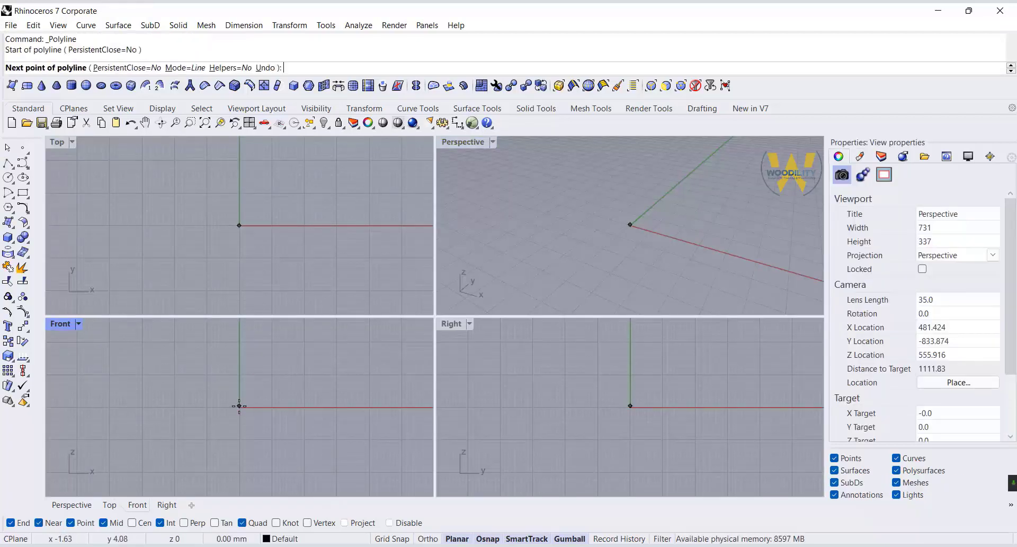
{"action": "left_click", "coordinate": [429, 539]}
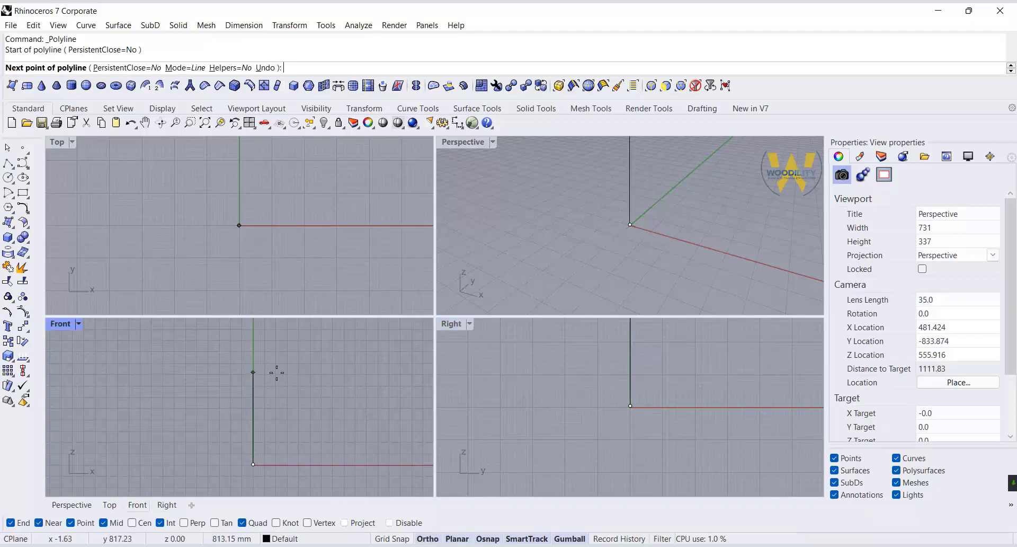
{"action": "left_click", "coordinate": [261, 405]}
{"action": "right_click", "coordinate": [259, 406]}
Draw a reference polyline in the Front view from the origin, 200 mm in negative X and 220 mm straight up.
{"action": "scroll", "coordinate": [239, 467], "scroll_direction": "up", "scroll_amount": 6}
{"action": "right_click", "coordinate": [280, 457]}
{"action": "left_click", "coordinate": [281, 456]}
{"action": "type", "text": "200"}
{"action": "key", "text": "Return"}
{"action": "left_click", "coordinate": [182, 444]}
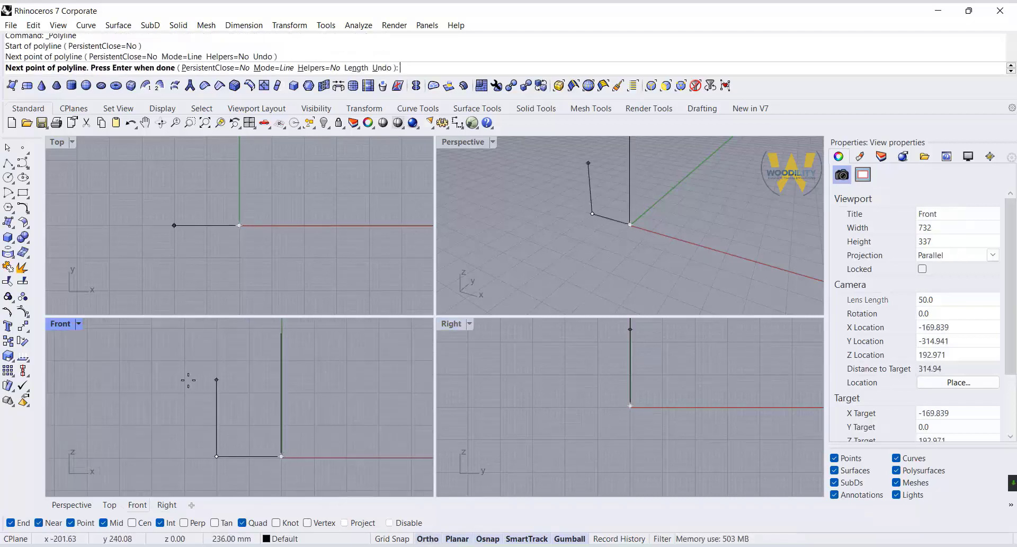
{"action": "type", "text": "240"}
{"action": "key", "text": "BackSpace"}
{"action": "type", "text": "20"}
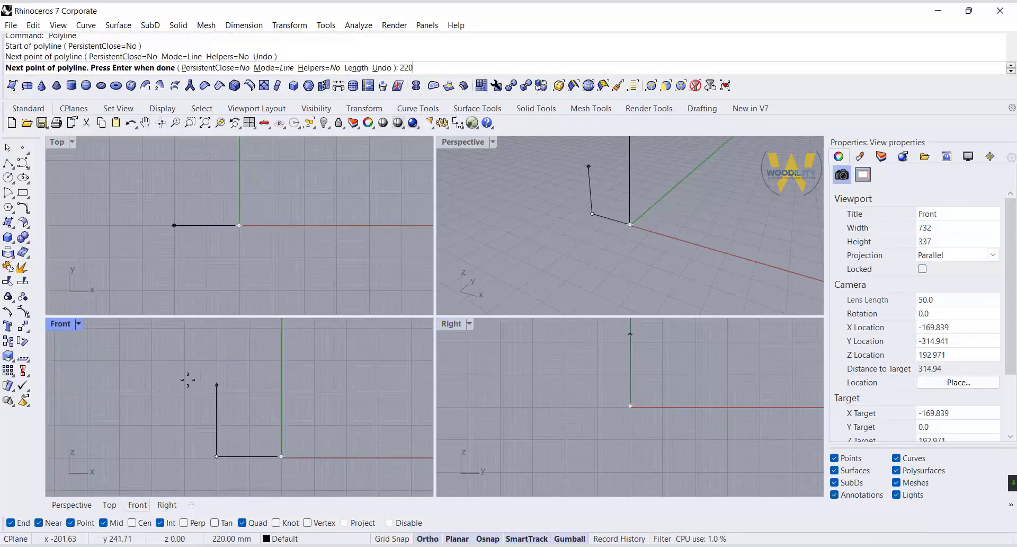
{"action": "key", "text": "Return"}
{"action": "key", "text": "Return"}
{"action": "scroll", "coordinate": [288, 437], "scroll_direction": "up", "scroll_amount": 4}
{"action": "right_click_drag", "start_coordinate": [298, 444], "coordinate": [229, 442]}
{"action": "scroll", "coordinate": [227, 443], "scroll_direction": "down", "scroll_amount": 2}
{"action": "right_click_drag", "start_coordinate": [245, 350], "coordinate": [252, 387]}
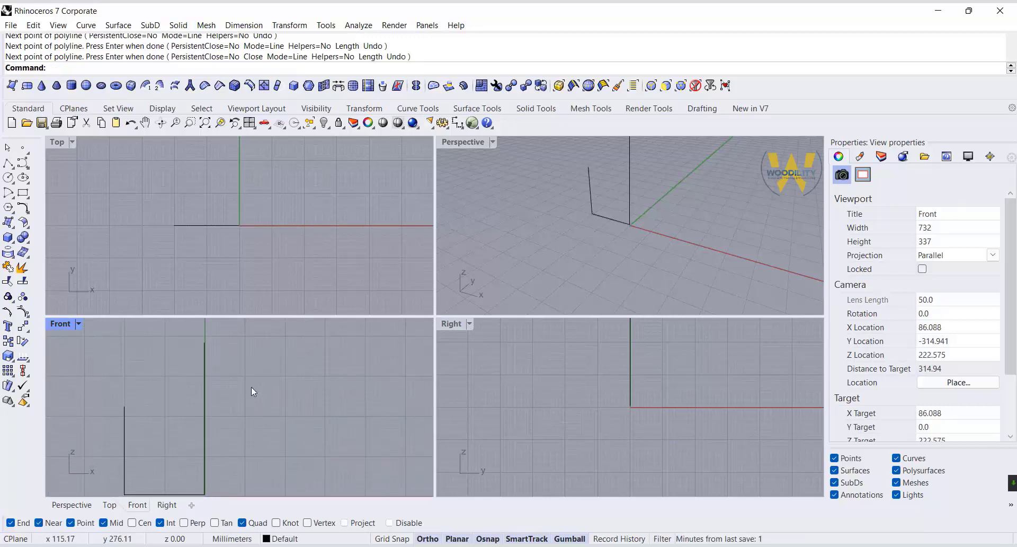
{"action": "left_click", "coordinate": [6, 164]}
{"action": "right_click_drag", "start_coordinate": [241, 454], "coordinate": [236, 413]}
{"action": "scroll", "coordinate": [236, 413], "scroll_direction": "up", "scroll_amount": 4}
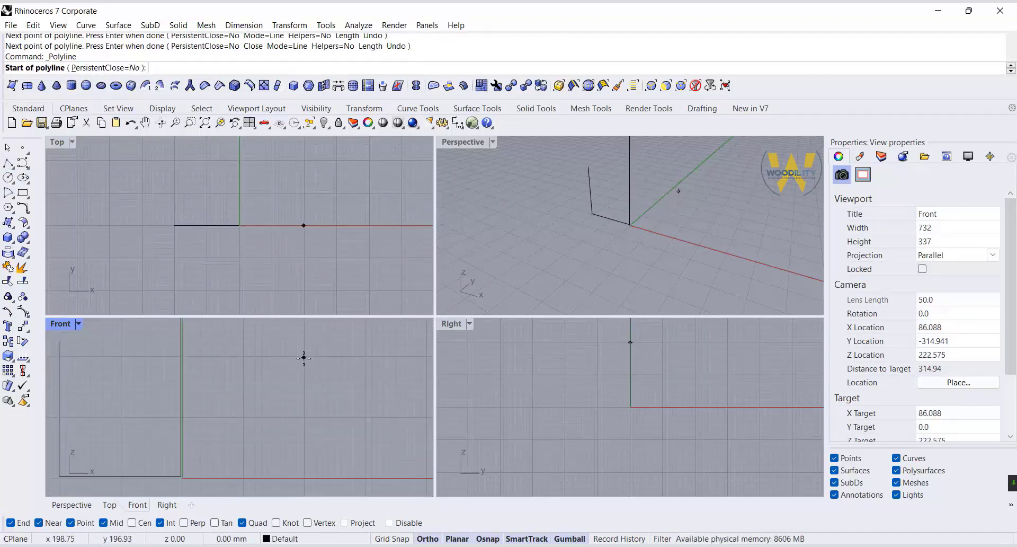
{"action": "key", "text": "Escape"}
Draw the outer profile polyline: about 100 mm down, a short step outward, 8 mm down, and 25 mm back inward along the base.
{"action": "left_click", "coordinate": [9, 163]}
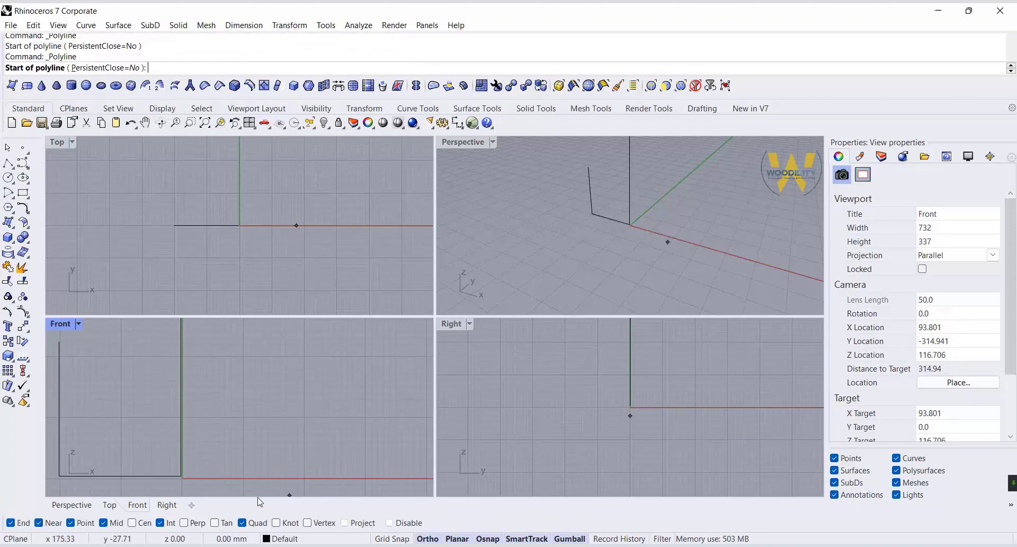
{"action": "left_click", "coordinate": [291, 377]}
{"action": "key", "text": "Return"}
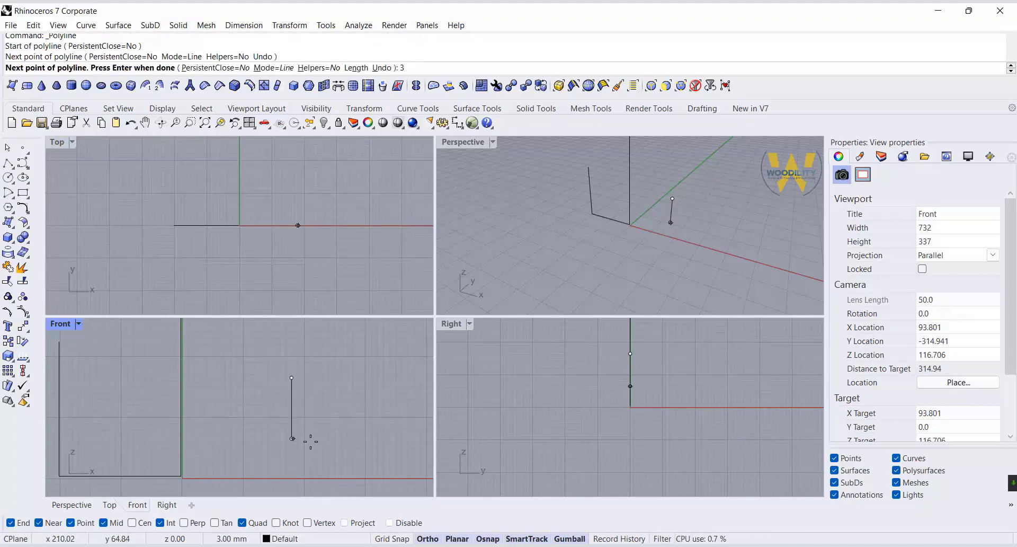
{"action": "left_click", "coordinate": [322, 441]}
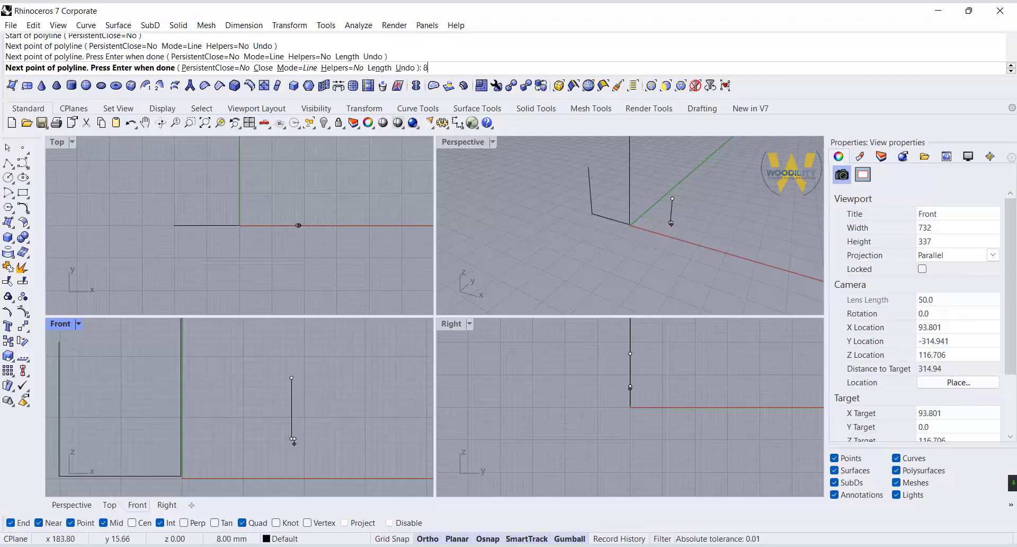
{"action": "left_click", "coordinate": [306, 469]}
{"action": "scroll", "coordinate": [254, 457], "scroll_direction": "up", "scroll_amount": 4}
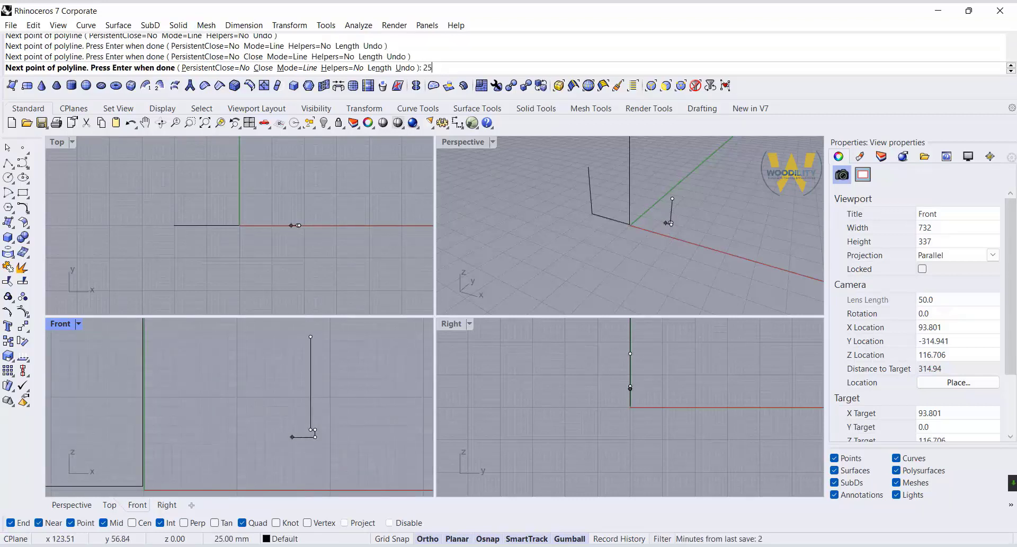
{"action": "left_click", "coordinate": [259, 454]}
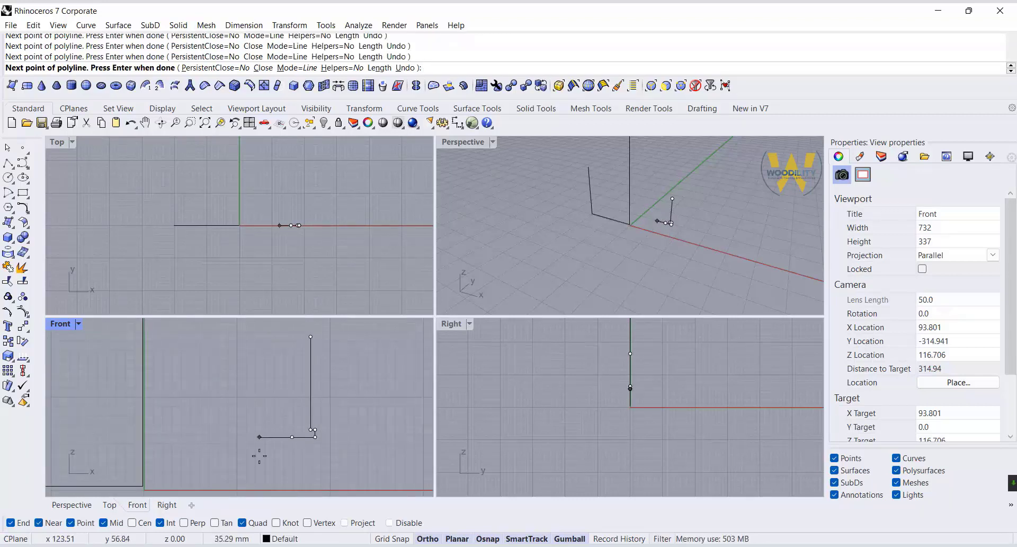
{"action": "right_click", "coordinate": [259, 454]}
Draw the inner profile polyline from the outer wall's upper end: 6 mm inward, down to above the base, and inward over the base line's end.
{"action": "left_click", "coordinate": [310, 365]}
{"action": "right_click_drag", "start_coordinate": [336, 357], "coordinate": [327, 376]}
{"action": "scroll", "coordinate": [329, 382], "scroll_direction": "up", "scroll_amount": 2}
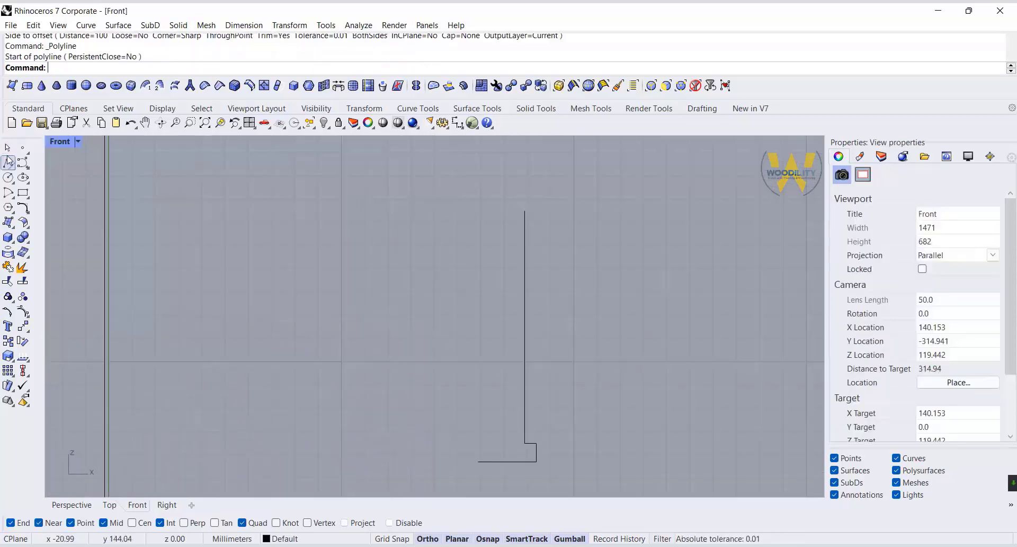
{"action": "left_click", "coordinate": [8, 163]}
{"action": "left_click", "coordinate": [521, 204]}
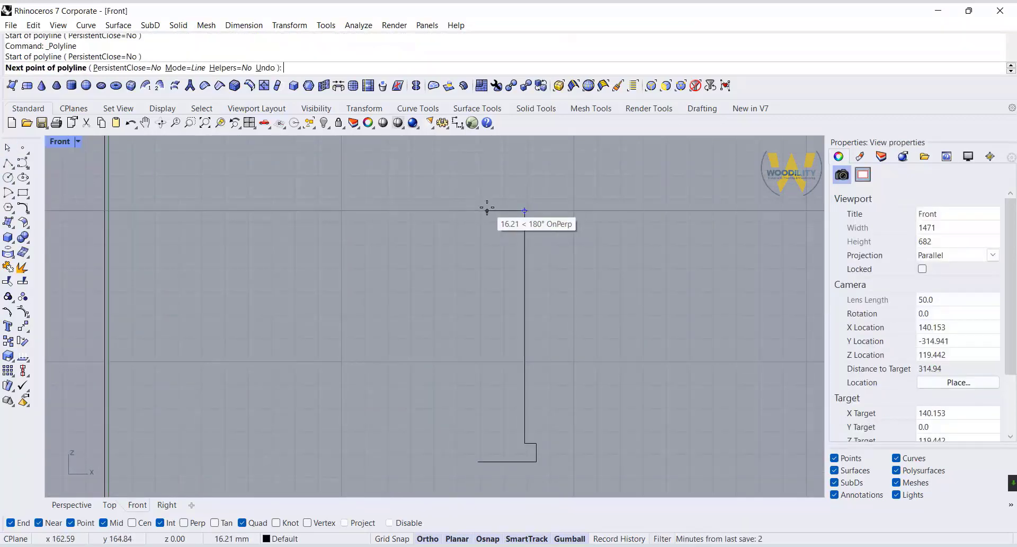
{"action": "type", "text": "6"}
{"action": "right_click_drag", "start_coordinate": [489, 217], "coordinate": [486, 233]}
{"action": "left_click", "coordinate": [488, 234]}
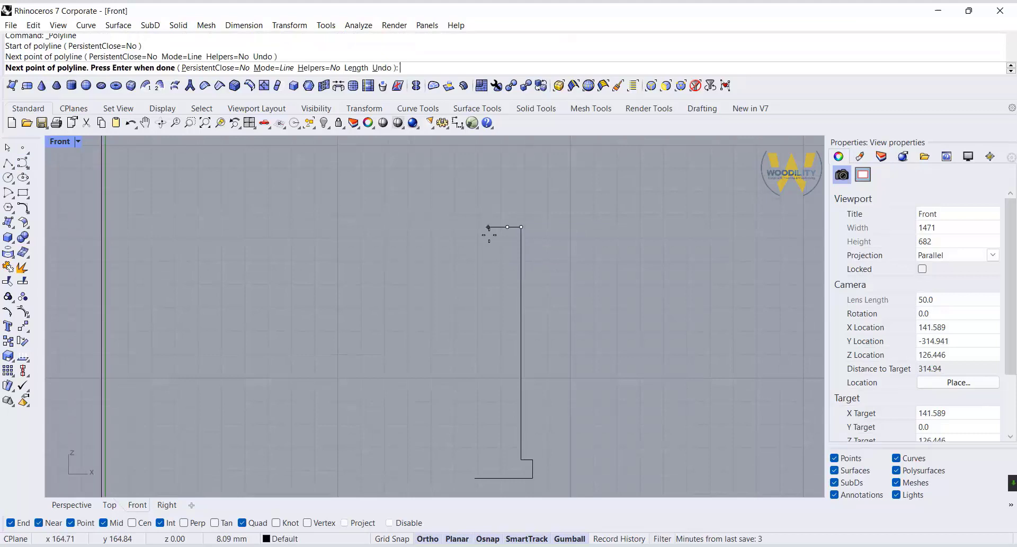
{"action": "scroll", "coordinate": [507, 455], "scroll_direction": "up", "scroll_amount": 2}
{"action": "left_click", "coordinate": [508, 446]}
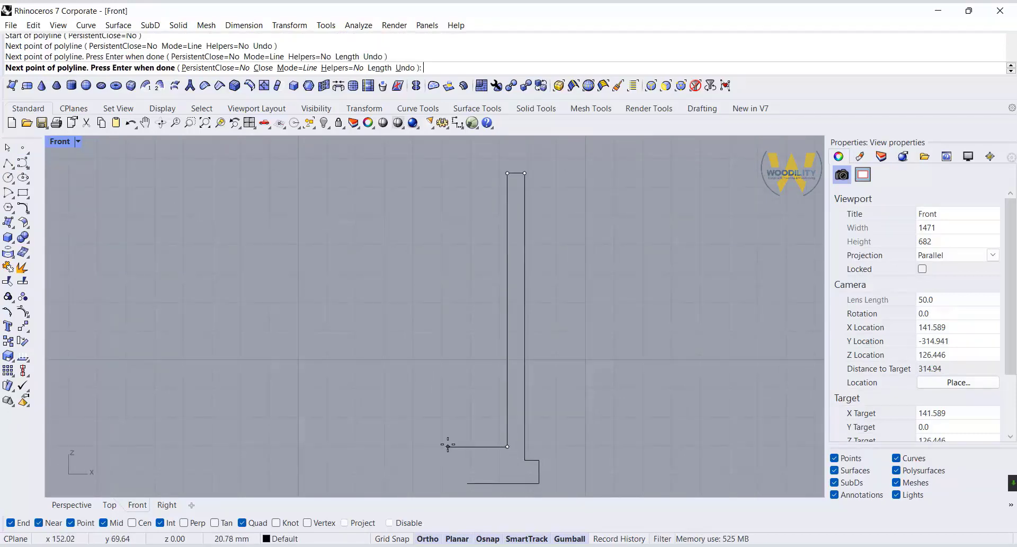
{"action": "left_click", "coordinate": [467, 446]}
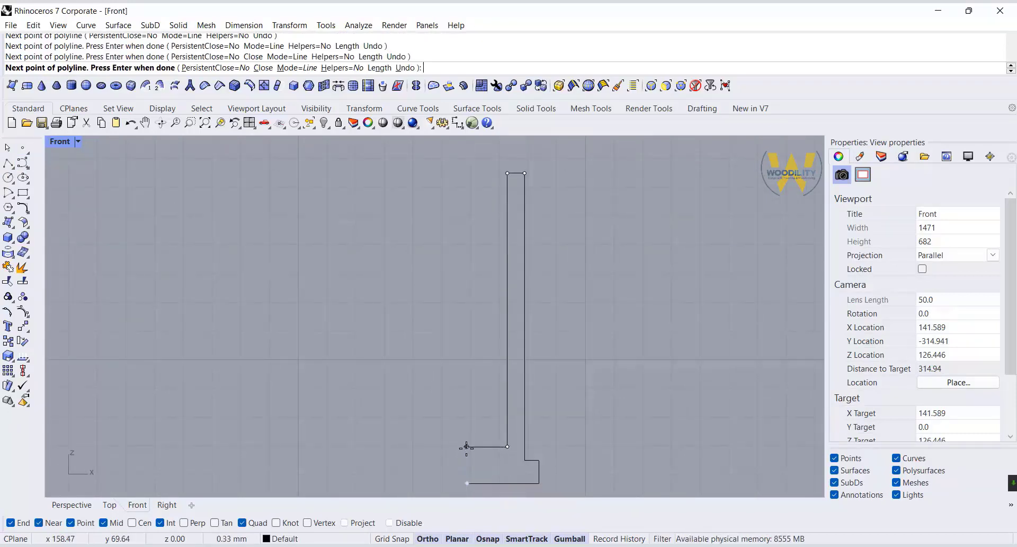
{"action": "right_click", "coordinate": [466, 446]}
Try a 5 mm fillet between the outer wall and the foot's ledge, and undo it.
{"action": "scroll", "coordinate": [466, 447], "scroll_direction": "down", "scroll_amount": 2}
{"action": "right_click_drag", "start_coordinate": [580, 393], "coordinate": [561, 376]}
{"action": "scroll", "coordinate": [542, 424], "scroll_direction": "up", "scroll_amount": 4}
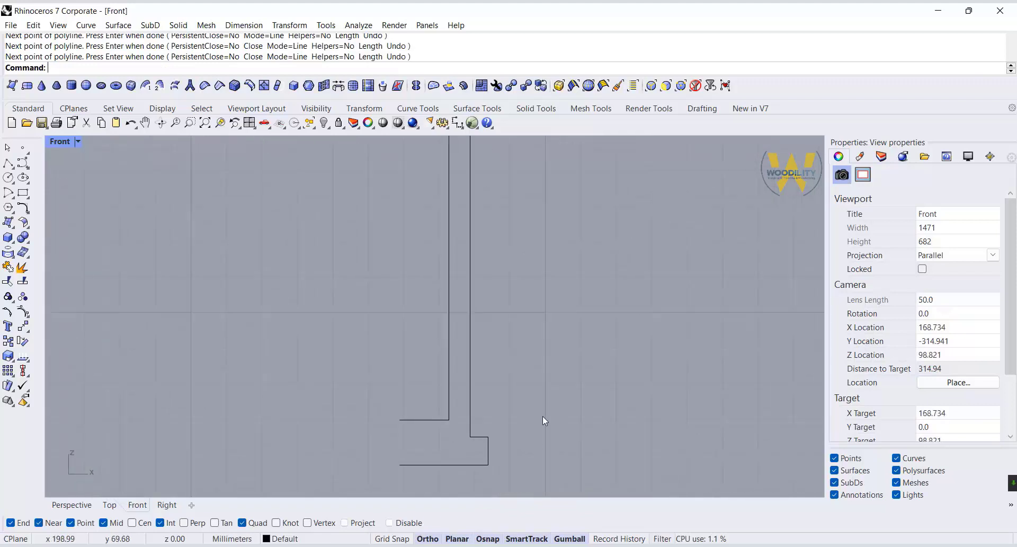
{"action": "left_click", "coordinate": [23, 208]}
{"action": "type", "text": "5"}
{"action": "key", "text": "Return"}
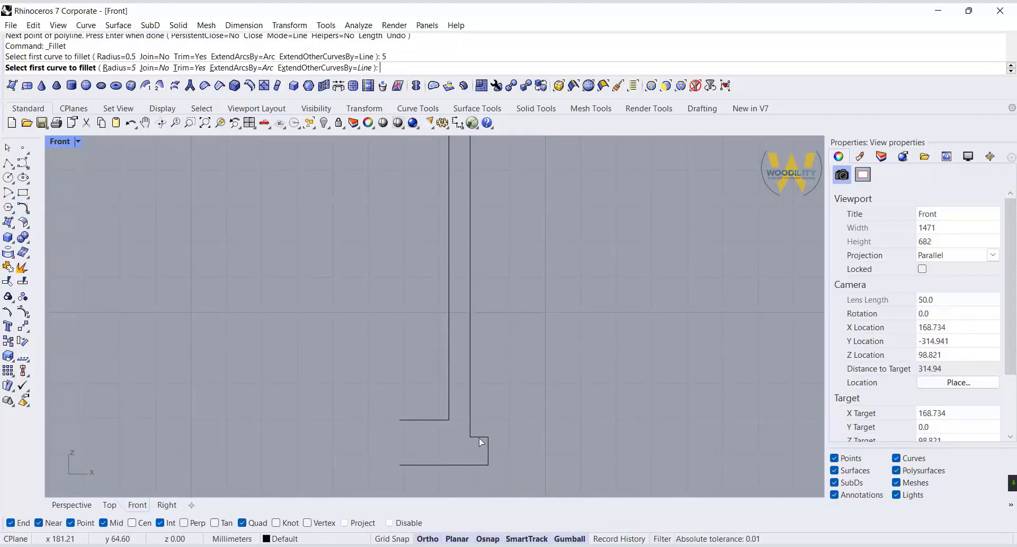
{"action": "left_click", "coordinate": [479, 437]}
{"action": "left_click", "coordinate": [469, 425]}
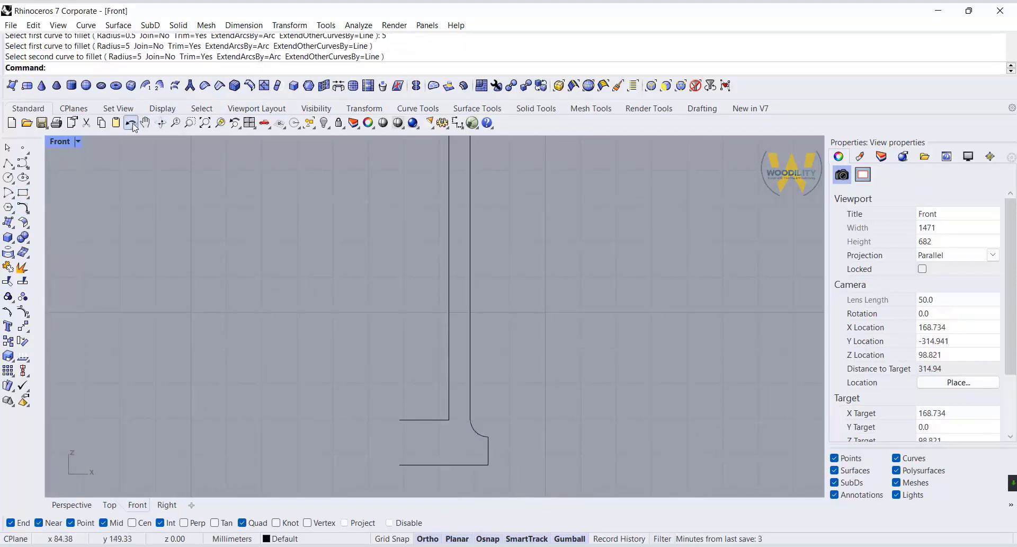
{"action": "left_click", "coordinate": [134, 125]}
Fillet the corner between the outer wall and the foot's ledge with a 4 mm radius.
{"action": "right_click", "coordinate": [349, 315]}
{"action": "type", "text": "4"}
{"action": "key", "text": "Return"}
{"action": "left_click", "coordinate": [477, 438]}
{"action": "left_click", "coordinate": [470, 427]}
Fillet the foot's outer upper corner with a 1 mm radius.
{"action": "right_click", "coordinate": [492, 451]}
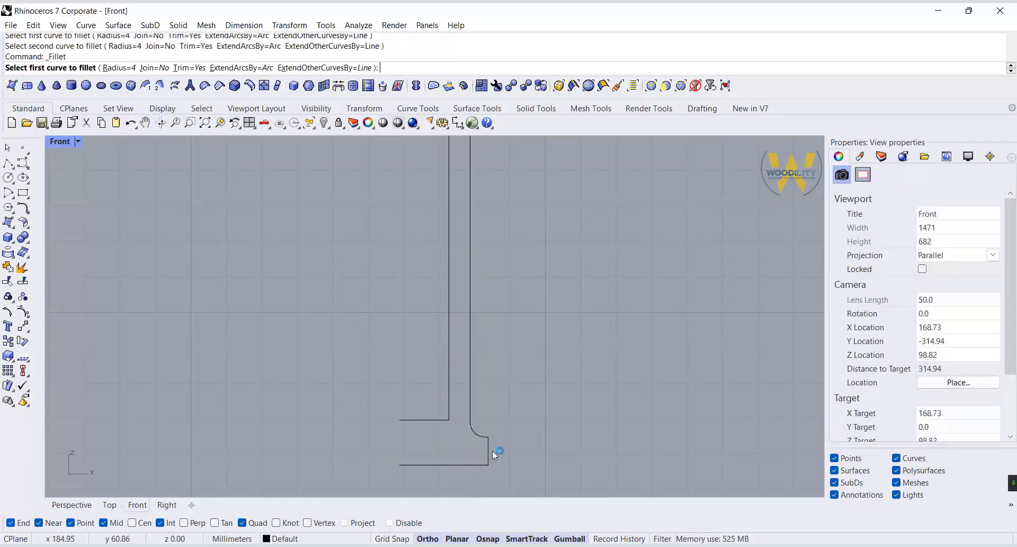
{"action": "type", "text": "1"}
{"action": "key", "text": "Return"}
{"action": "left_click", "coordinate": [483, 437]}
{"action": "left_click", "coordinate": [488, 446]}
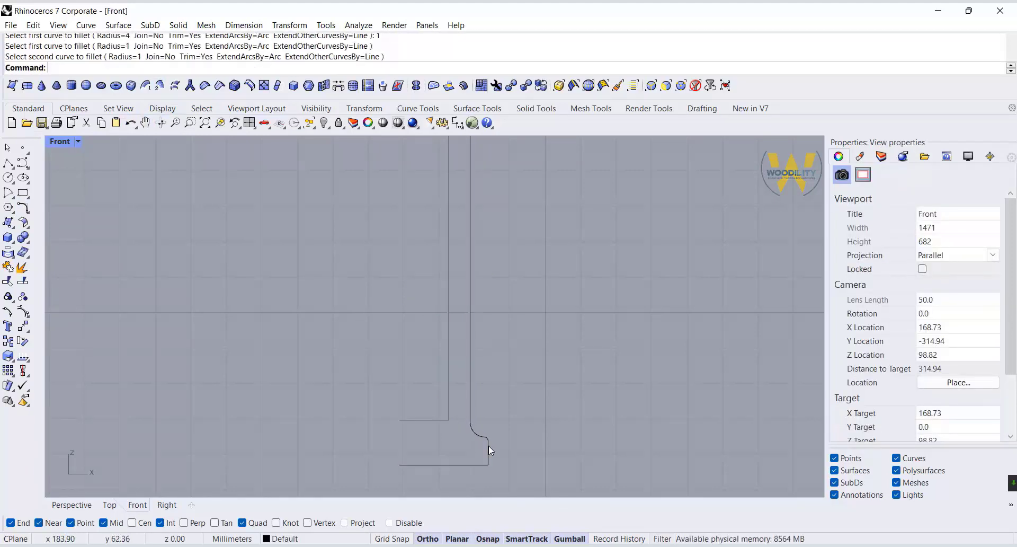
Fillet the corner between the inner wall and the inner floor with a 6 mm radius.
{"action": "right_click_drag", "start_coordinate": [486, 369], "coordinate": [480, 397]}
{"action": "scroll", "coordinate": [480, 397], "scroll_direction": "down", "scroll_amount": 4}
{"action": "right_click_drag", "start_coordinate": [507, 336], "coordinate": [480, 323]}
{"action": "right_click", "coordinate": [480, 325]}
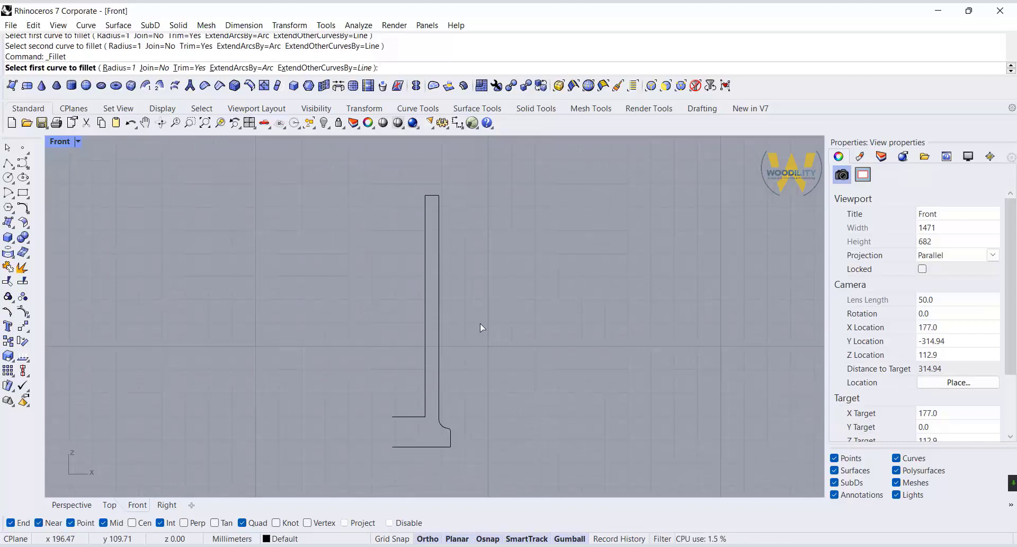
{"action": "type", "text": "6"}
{"action": "key", "text": "Return"}
{"action": "left_click", "coordinate": [425, 405]}
{"action": "left_click", "coordinate": [413, 417]}
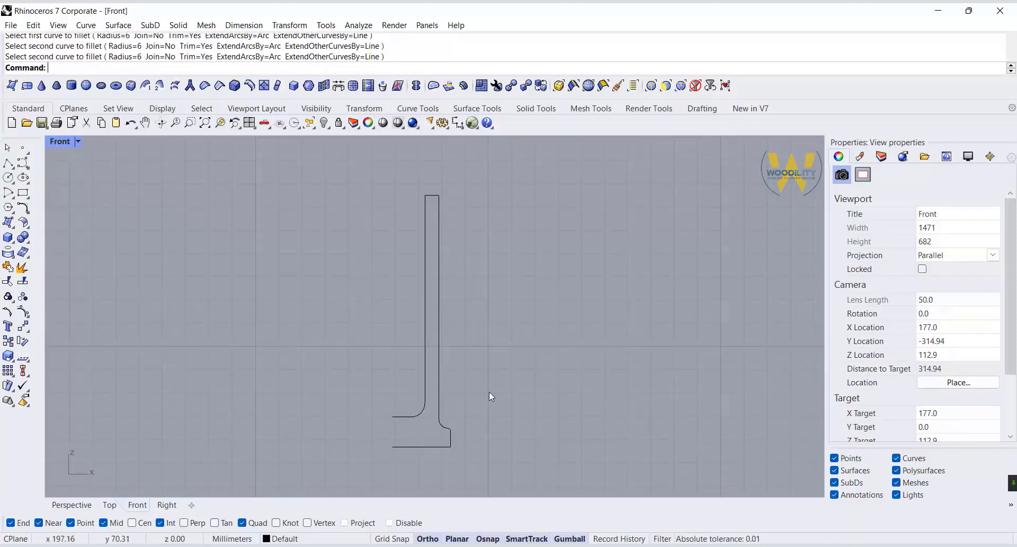
Revolve both profile curves 360 degrees about the vertical axis through the inner ends of the floor and base lines.
{"action": "right_click_drag", "start_coordinate": [488, 392], "coordinate": [467, 401]}
{"action": "left_click", "coordinate": [9, 166]}
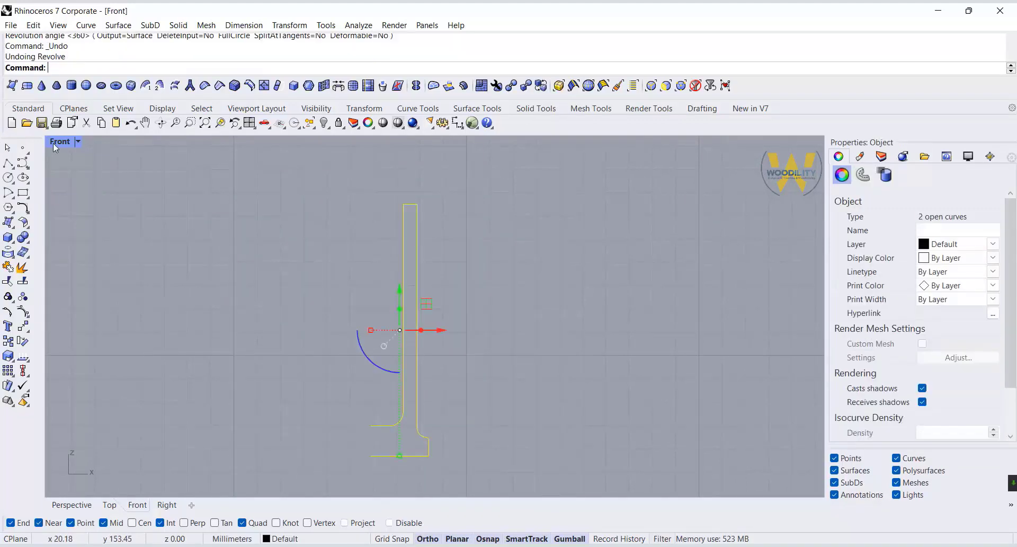
{"action": "double_click", "coordinate": [53, 143]}
{"action": "right_click_drag", "start_coordinate": [688, 180], "coordinate": [619, 259]}
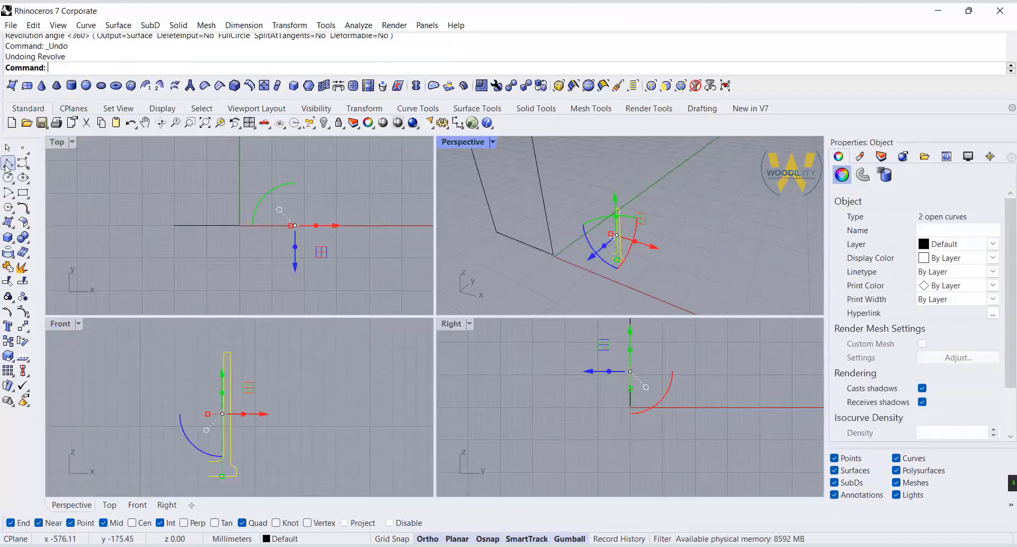
{"action": "left_click", "coordinate": [16, 235]}
{"action": "left_click", "coordinate": [98, 258]}
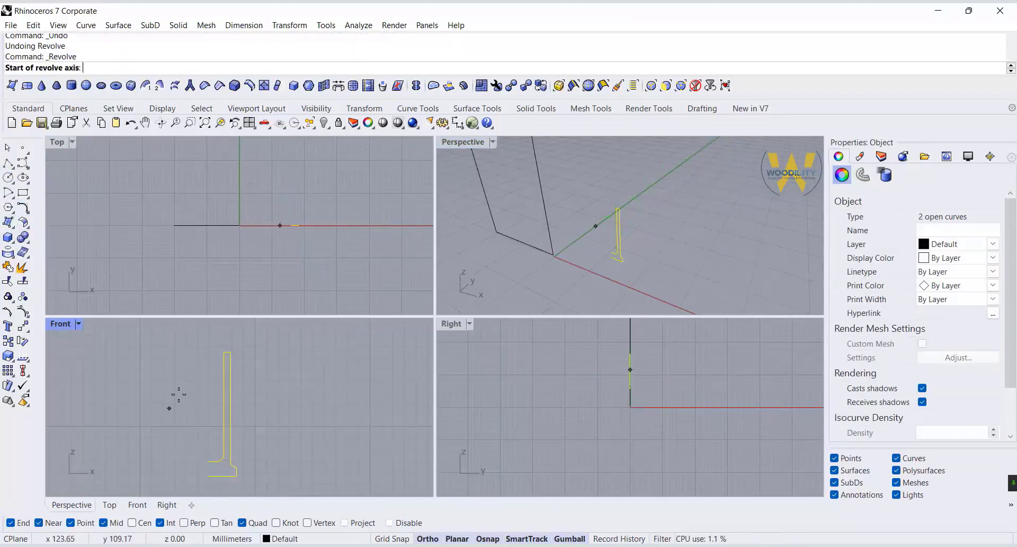
{"action": "left_click", "coordinate": [207, 461]}
{"action": "left_click", "coordinate": [208, 477]}
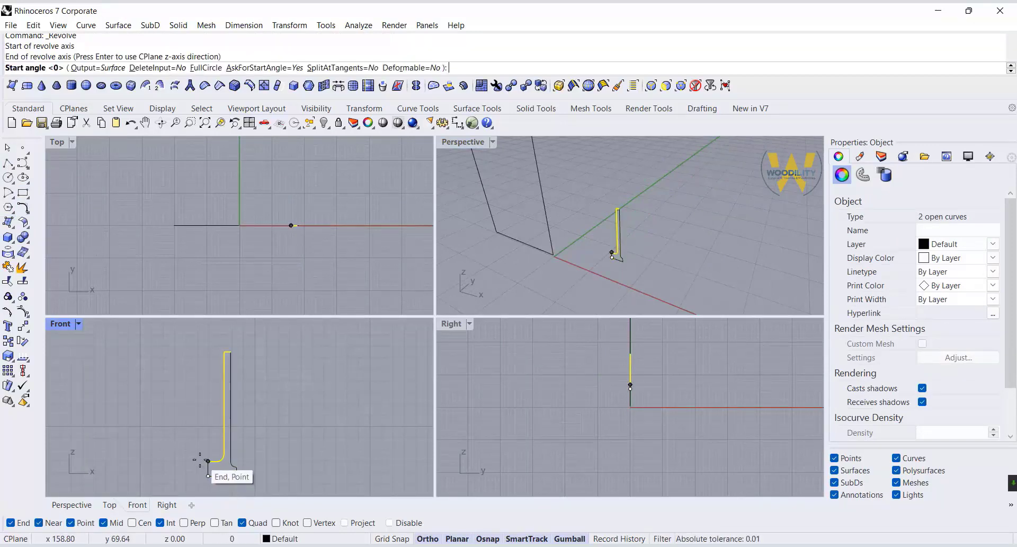
{"action": "key", "text": "Return"}
{"action": "key", "text": "Return"}
{"action": "left_click", "coordinate": [656, 207]}
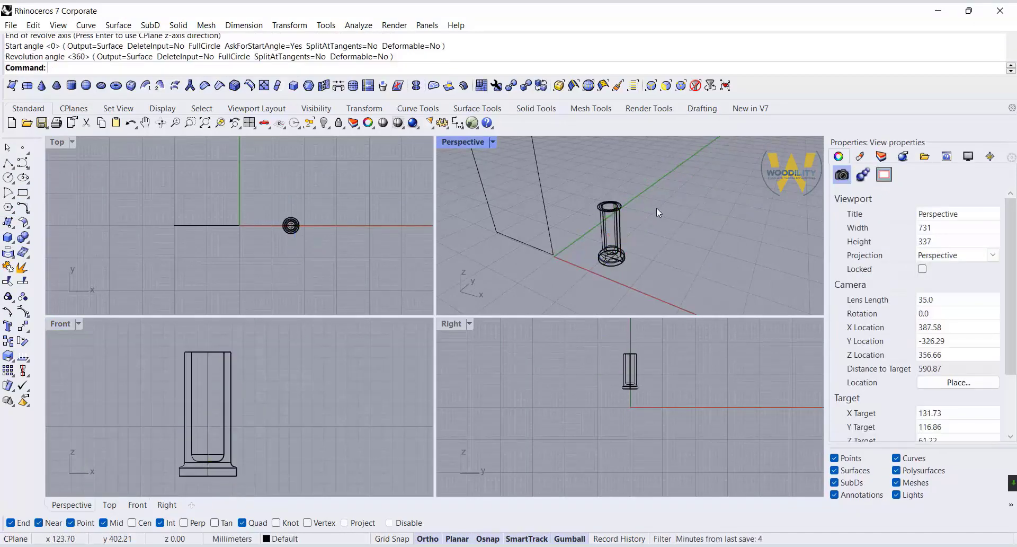
Set the Perspective view to Shaded display and inspect the revolved hollow cylinder.
{"action": "left_click", "coordinate": [493, 142]}
{"action": "left_click", "coordinate": [541, 122]}
{"action": "scroll", "coordinate": [578, 214], "scroll_direction": "up", "scroll_amount": 8}
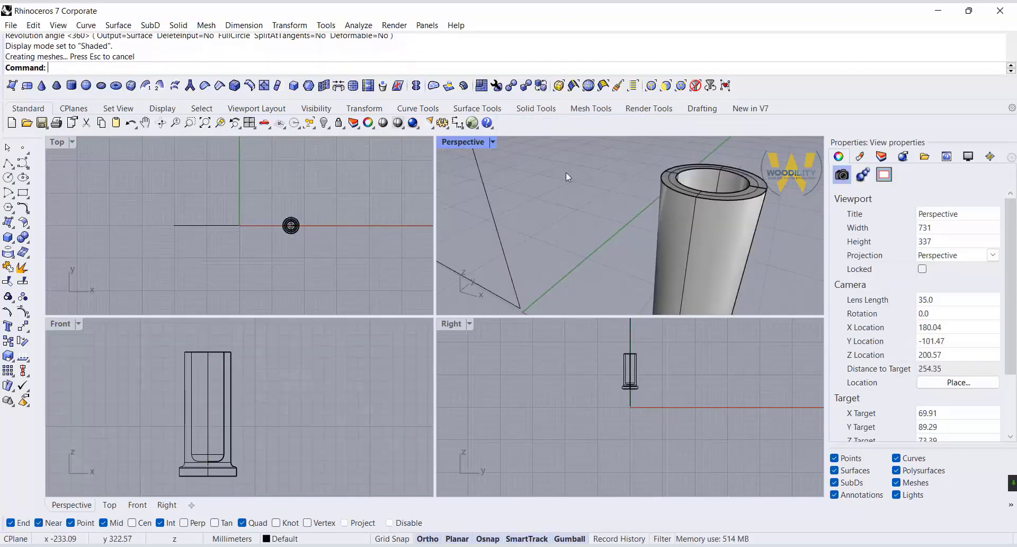
{"action": "scroll", "coordinate": [566, 173], "scroll_direction": "down", "scroll_amount": 4}
{"action": "right_click_drag", "start_coordinate": [591, 223], "coordinate": [621, 213]}
Move the revolved cylinder with its profile curves straight down in the Front view so its base rests on the X axis.
{"action": "right_click_drag", "start_coordinate": [149, 351], "coordinate": [166, 368]}
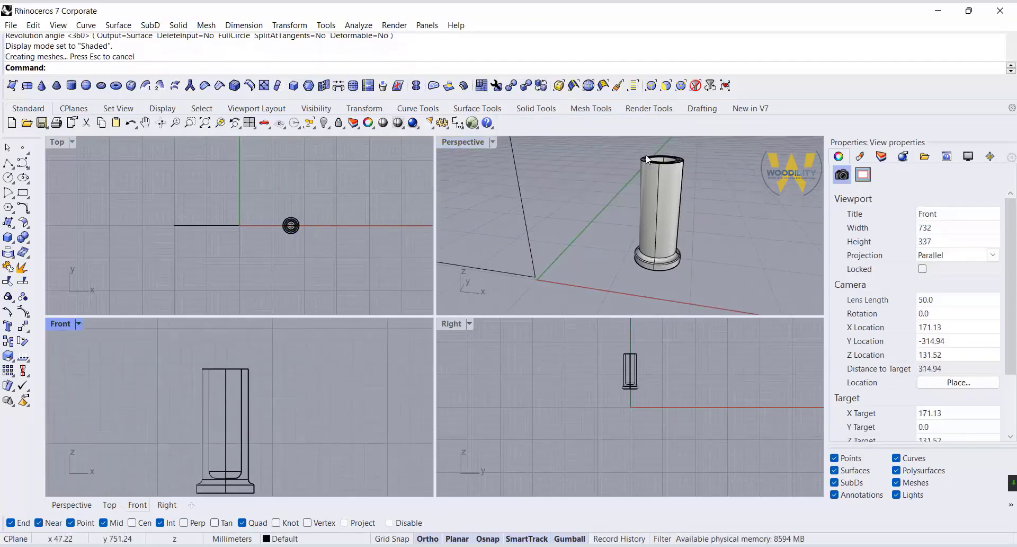
{"action": "right_click_drag", "start_coordinate": [293, 375], "coordinate": [308, 416]}
{"action": "scroll", "coordinate": [308, 407], "scroll_direction": "down", "scroll_amount": 14}
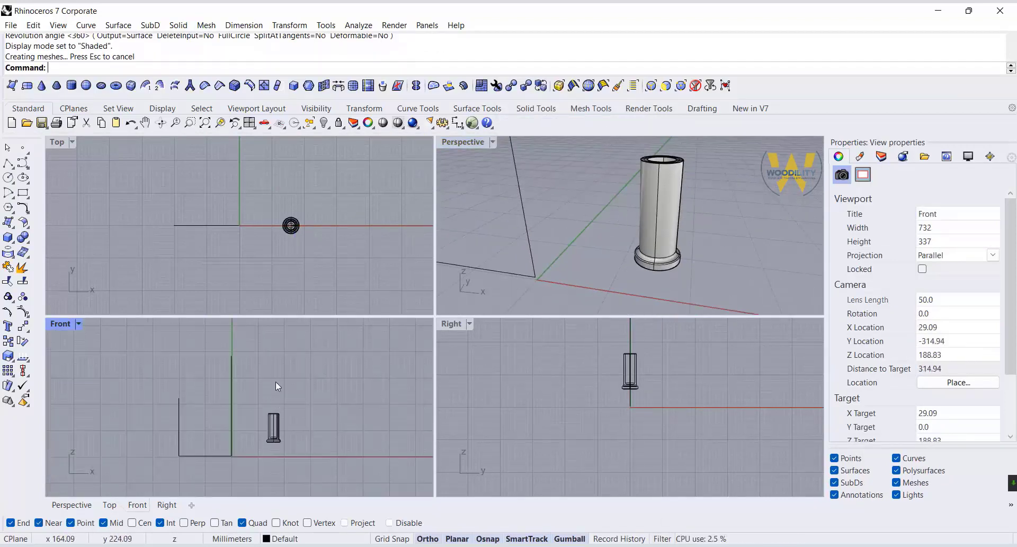
{"action": "right_click_drag", "start_coordinate": [275, 382], "coordinate": [289, 358]}
{"action": "left_click_drag", "start_coordinate": [306, 438], "coordinate": [270, 374]}
{"action": "left_click", "coordinate": [23, 325]}
{"action": "scroll", "coordinate": [278, 438], "scroll_direction": "up", "scroll_amount": 6}
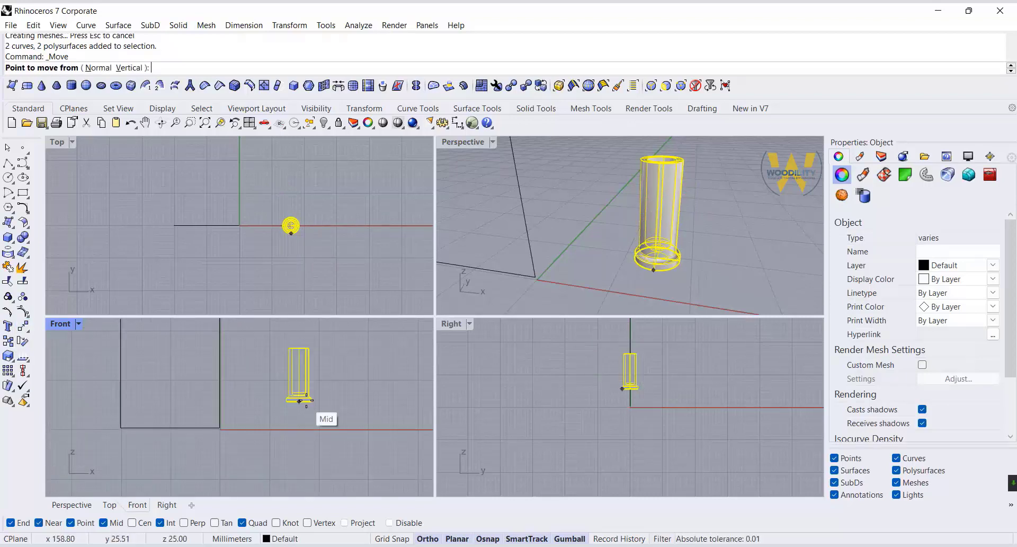
{"action": "scroll", "coordinate": [282, 401], "scroll_direction": "up", "scroll_amount": 8}
{"action": "left_click", "coordinate": [303, 401]}
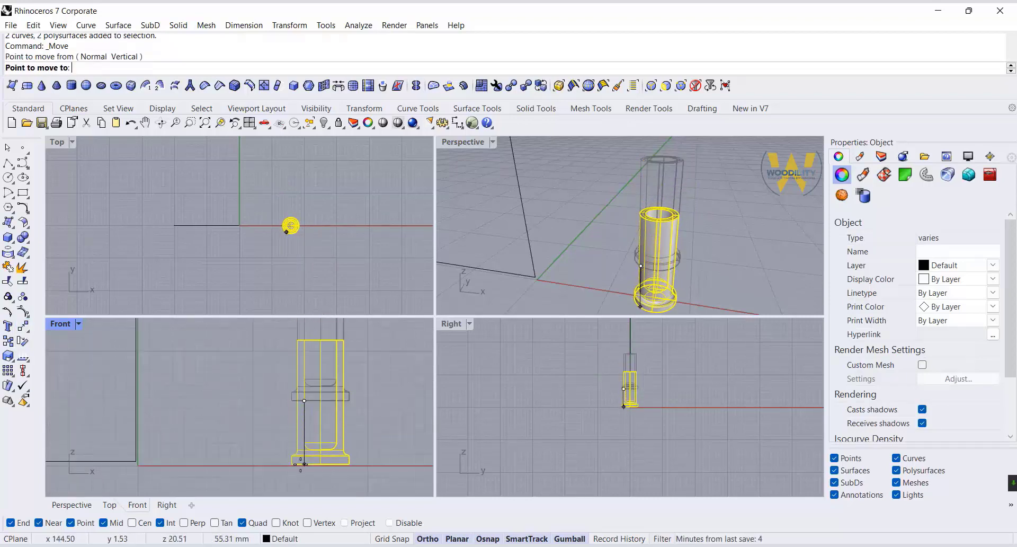
{"action": "key", "text": "F8"}
{"action": "key", "text": "F8"}
{"action": "left_click", "coordinate": [303, 466]}
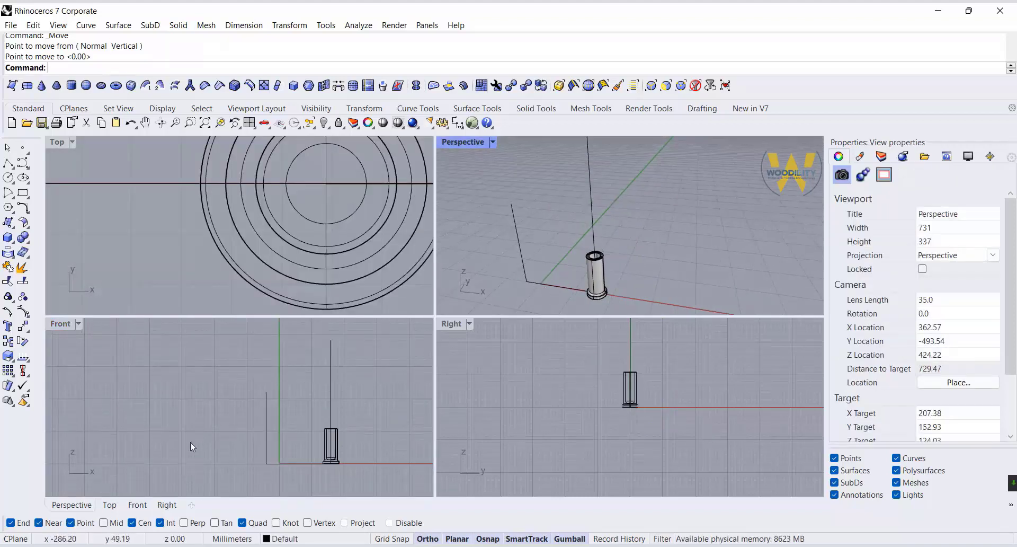
{"action": "right_click_drag", "start_coordinate": [246, 387], "coordinate": [226, 402]}
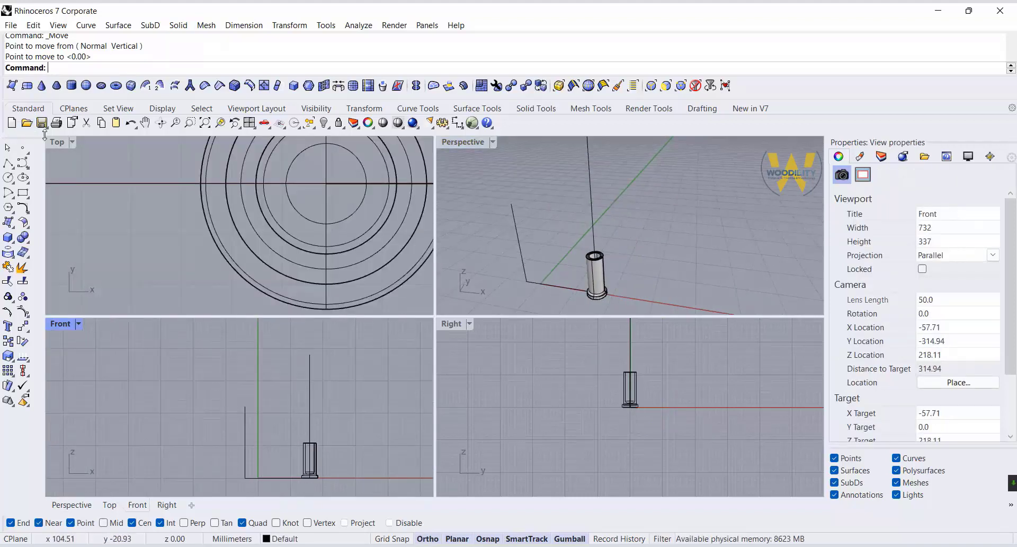
Draw a slanted line with Ortho off from the top of the short vertical line to the vertical axis at about 302 mm height.
{"action": "double_click", "coordinate": [61, 324]}
{"action": "scroll", "coordinate": [616, 329], "scroll_direction": "up", "scroll_amount": 2}
{"action": "right_click_drag", "start_coordinate": [616, 329], "coordinate": [445, 342]}
{"action": "left_click", "coordinate": [8, 163]}
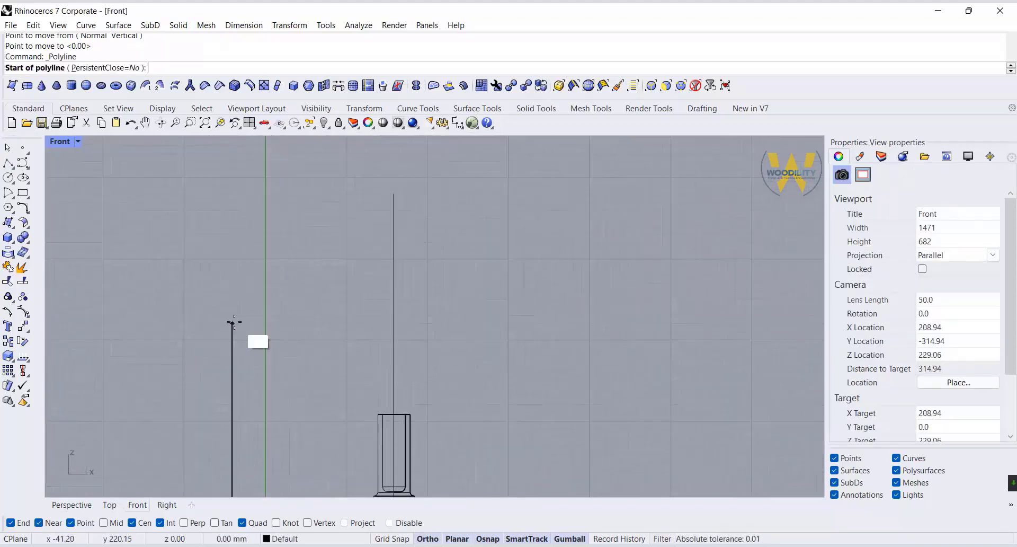
{"action": "left_click", "coordinate": [234, 321]}
{"action": "key", "text": "Escape"}
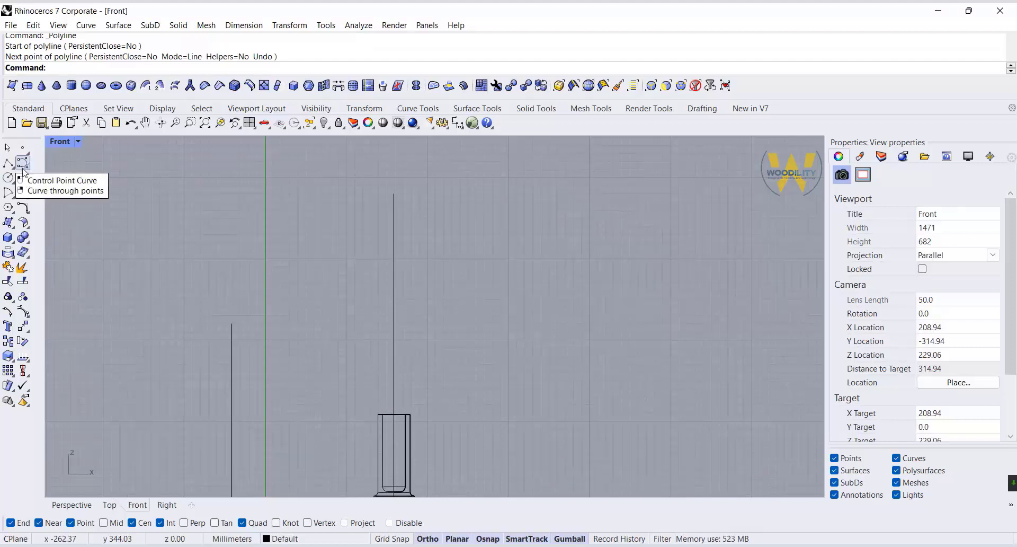
{"action": "left_click", "coordinate": [11, 168]}
{"action": "left_click", "coordinate": [40, 171]}
{"action": "left_click", "coordinate": [232, 324]}
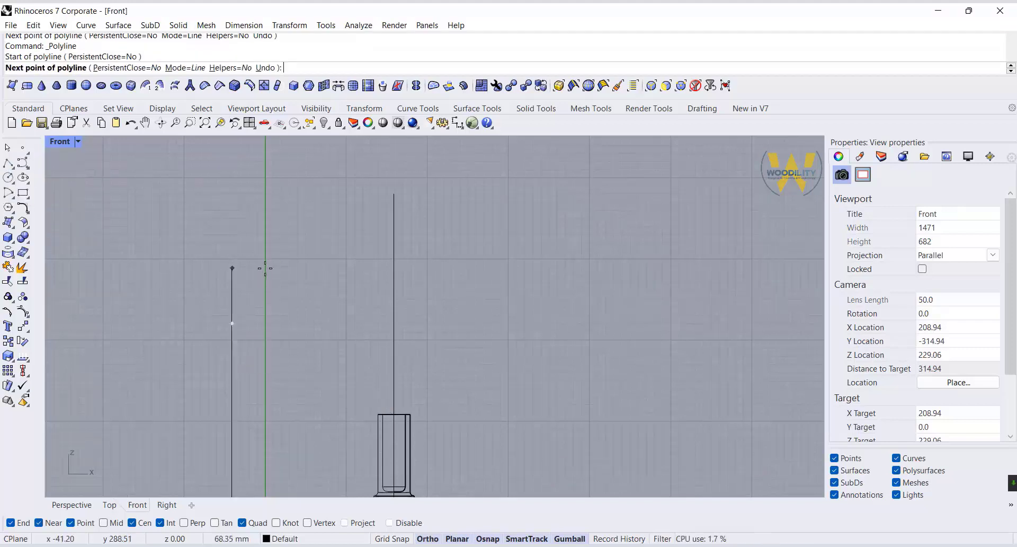
{"action": "key", "text": "F8"}
{"action": "left_click", "coordinate": [266, 259]}
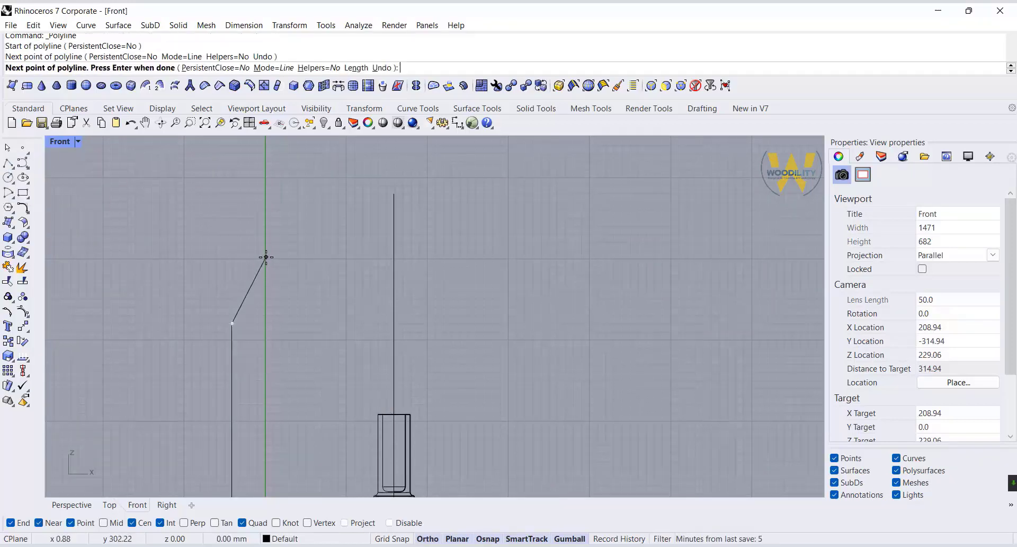
{"action": "key", "text": "Return"}
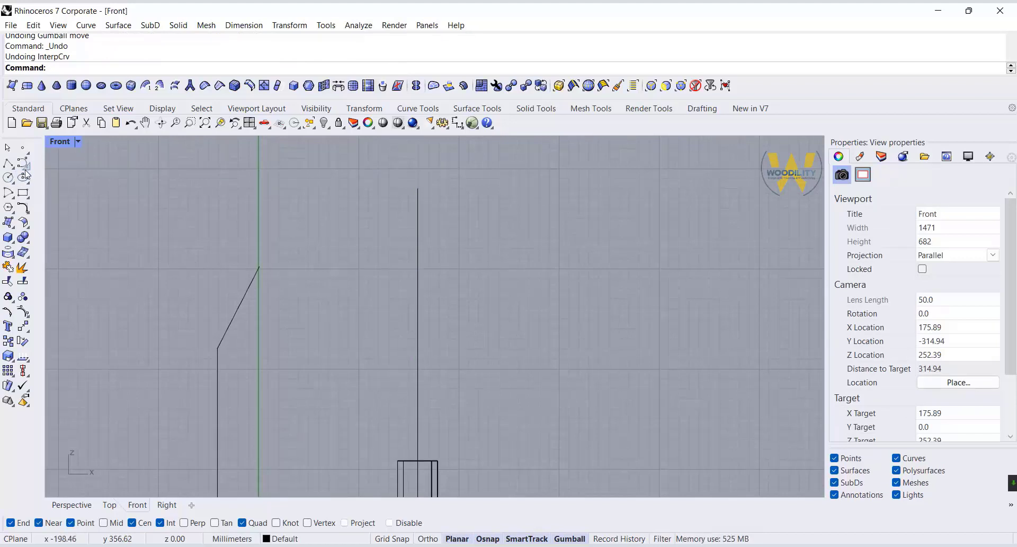
Draw a start-end-point arc of about 66 mm radius bulging upward, ending on the upper part of the tall vertical line.
{"action": "left_click", "coordinate": [23, 208]}
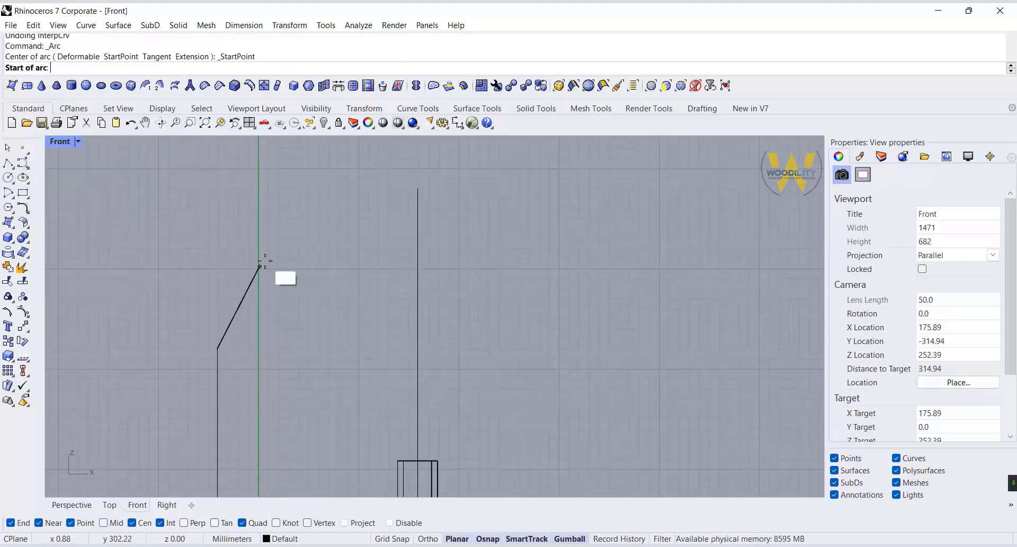
{"action": "left_click", "coordinate": [288, 212]}
{"action": "left_click", "coordinate": [417, 231]}
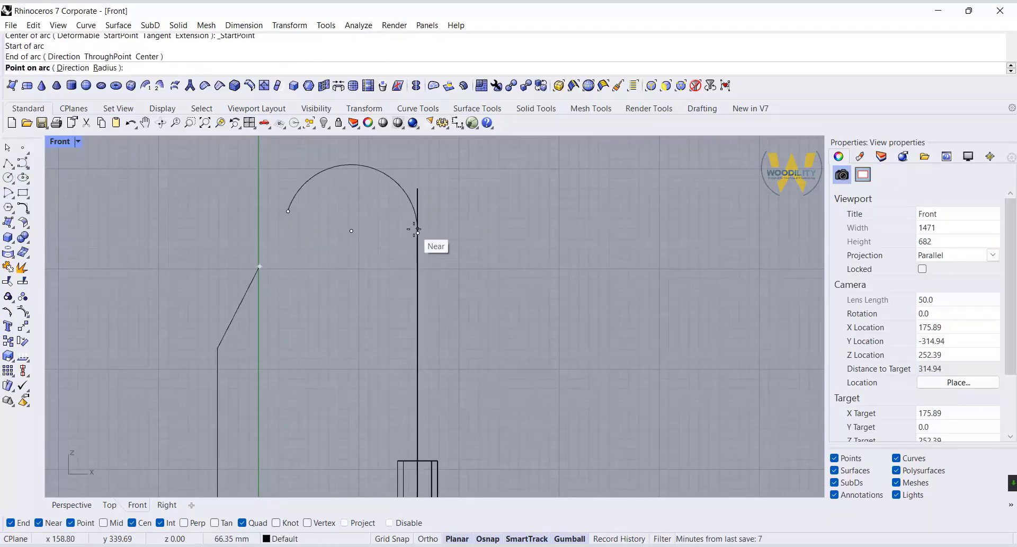
{"action": "left_click", "coordinate": [400, 186]}
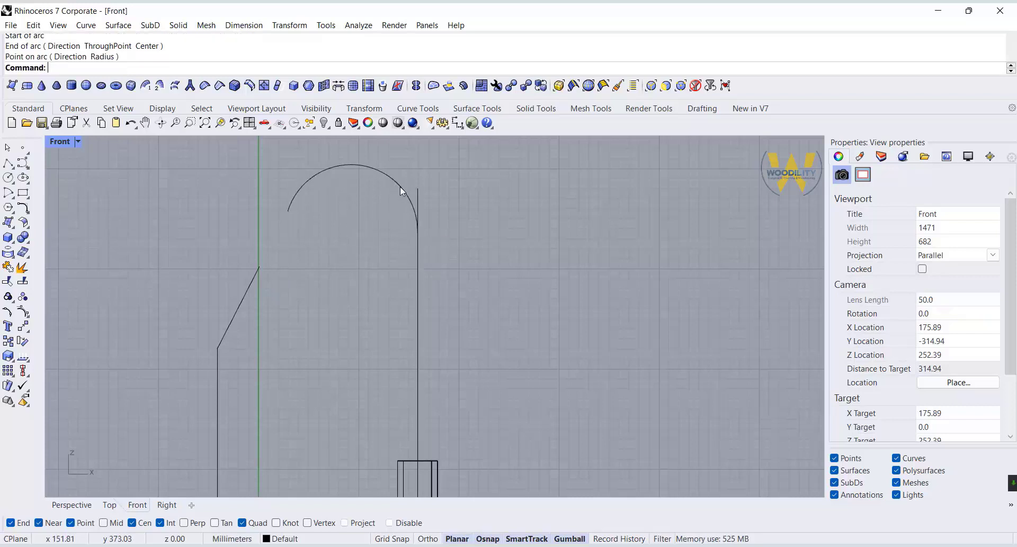
Try a straight line from the arc's left end to the top of the short vertical line, and delete it.
{"action": "left_click", "coordinate": [9, 169]}
{"action": "left_click", "coordinate": [288, 211]}
{"action": "left_click", "coordinate": [218, 348]}
{"action": "key", "text": "Return"}
{"action": "left_click", "coordinate": [263, 259]}
{"action": "key", "text": "Delete"}
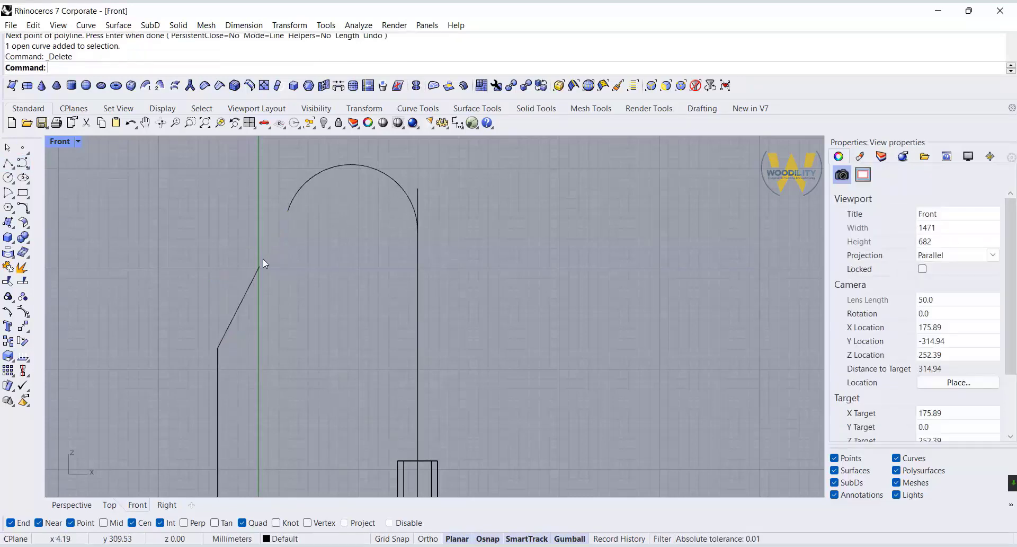
Draw a steeper slanted line from the arc's left end down to just beside the short vertical line's top.
{"action": "right_click", "coordinate": [264, 258]}
{"action": "left_click", "coordinate": [287, 211]}
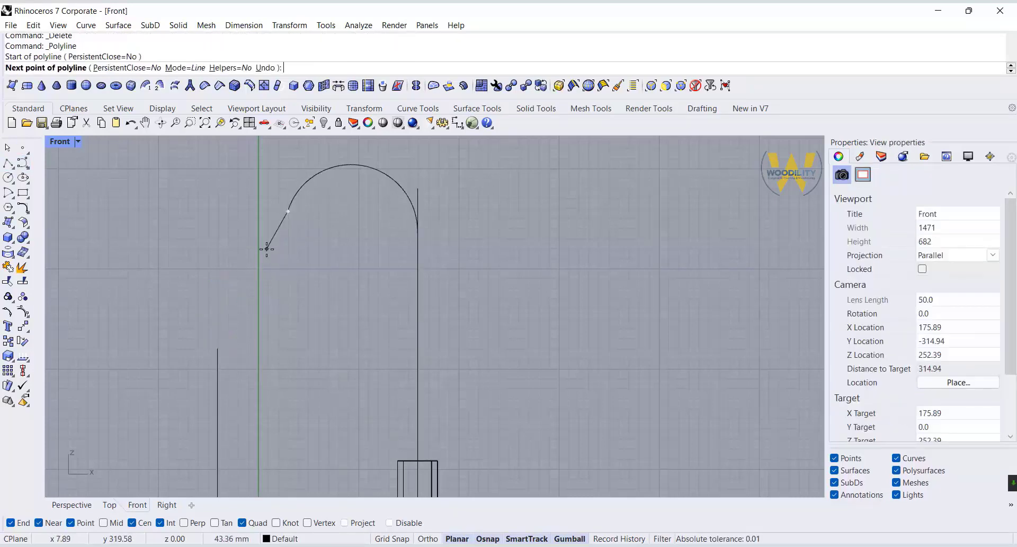
{"action": "left_click", "coordinate": [243, 350]}
{"action": "key", "text": "Return"}
Replace the tall vertical line with a straight line from the arc's right end down to just below the cylinder's top.
{"action": "left_click", "coordinate": [418, 198]}
{"action": "key", "text": "Delete"}
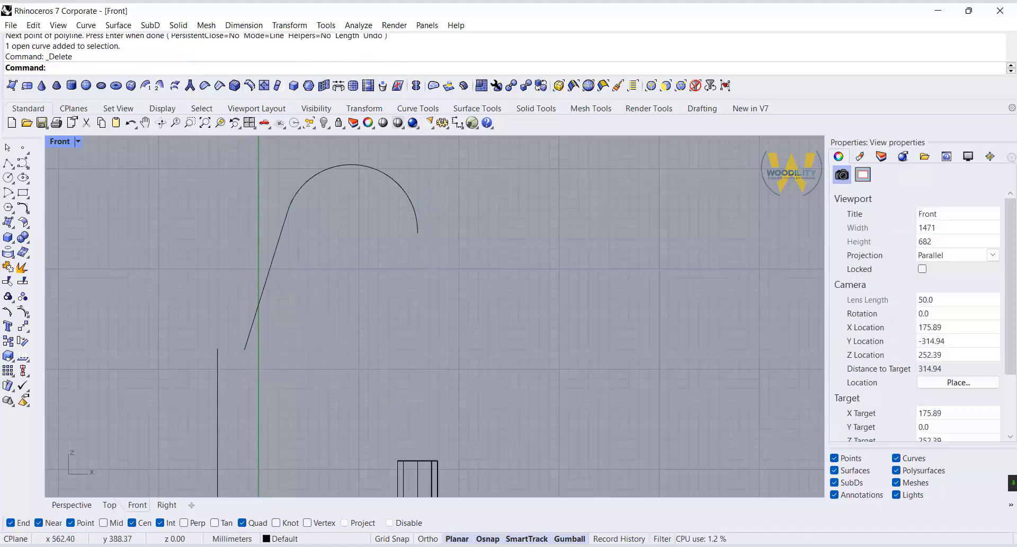
{"action": "key", "text": "Return"}
{"action": "left_click", "coordinate": [418, 232]}
{"action": "scroll", "coordinate": [419, 470], "scroll_direction": "up", "scroll_amount": 2}
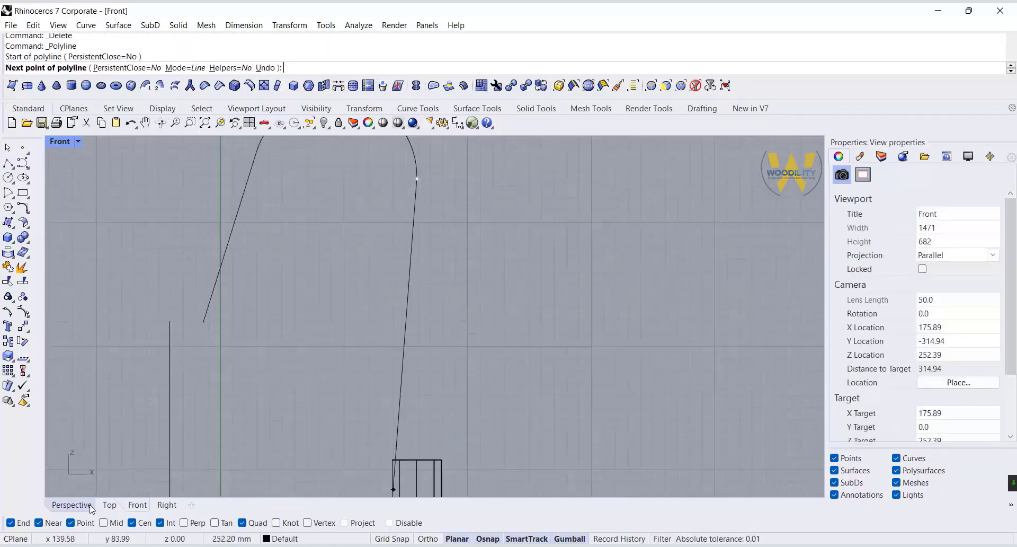
{"action": "left_click", "coordinate": [419, 471]}
{"action": "right_click", "coordinate": [419, 472]}
{"action": "scroll", "coordinate": [503, 334], "scroll_direction": "down", "scroll_amount": 4}
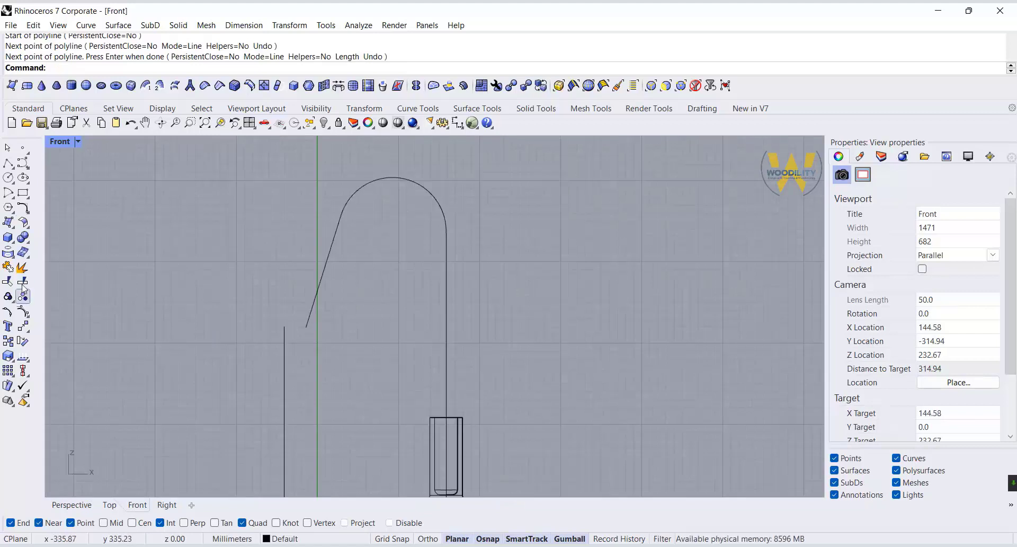
Reshape the arc by shifting its left end point slightly outward, keeping its right end on the vertical line.
{"action": "left_click", "coordinate": [332, 246]}
{"action": "scroll", "coordinate": [360, 187], "scroll_direction": "up", "scroll_amount": 2}
{"action": "left_click", "coordinate": [360, 187]}
{"action": "left_click", "coordinate": [377, 245]}
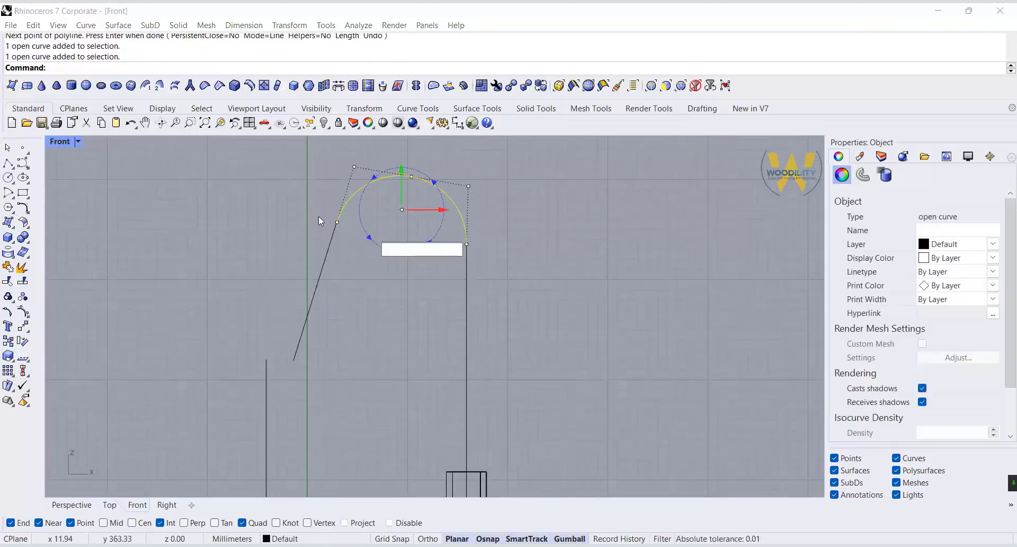
{"action": "left_click_drag", "start_coordinate": [319, 216], "coordinate": [371, 222]}
Try moving the slanted line from its upper end onto the arc's shifted left end, and delete the line.
{"action": "left_click", "coordinate": [329, 256]}
{"action": "left_click", "coordinate": [22, 326]}
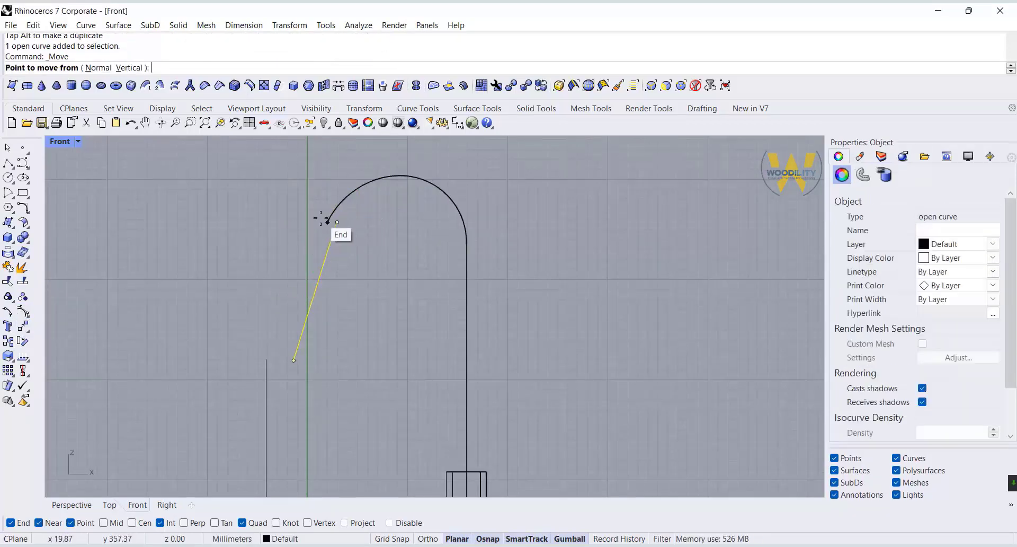
{"action": "left_click", "coordinate": [337, 222]}
{"action": "left_click", "coordinate": [328, 221]}
{"action": "left_click", "coordinate": [427, 285]}
{"action": "left_click", "coordinate": [324, 233]}
{"action": "key", "text": "Delete"}
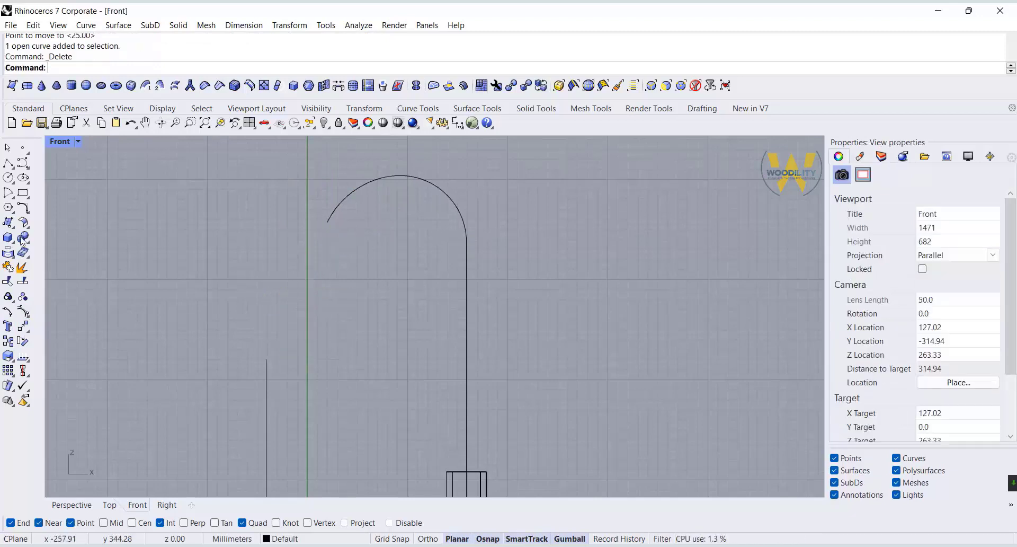
Draw a line about 140 mm long from the arc's left end, tangent to the arc, and delete the short vertical line.
{"action": "left_click", "coordinate": [8, 163]}
{"action": "left_click", "coordinate": [327, 221]}
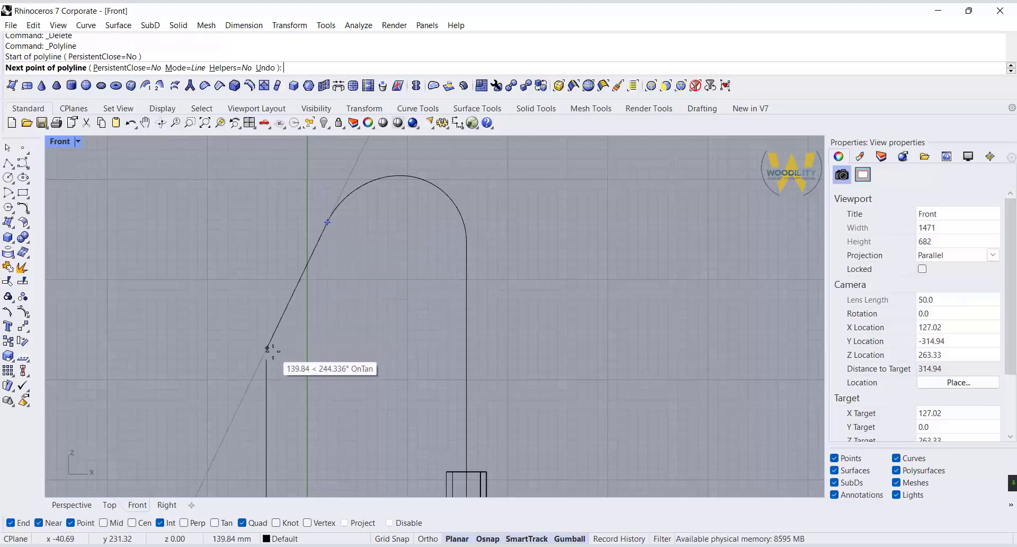
{"action": "left_click", "coordinate": [266, 359]}
{"action": "key", "text": "Return"}
{"action": "key", "text": "Delete"}
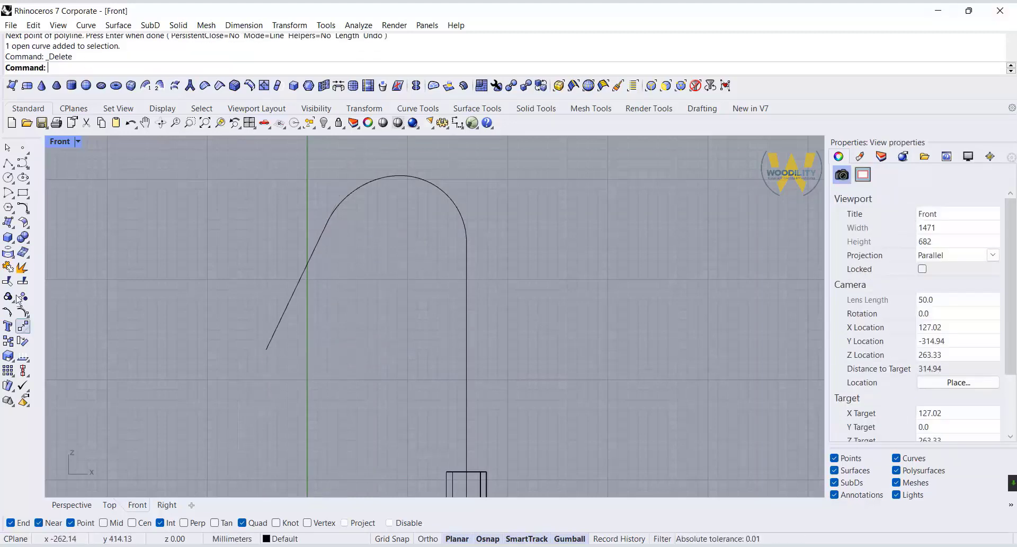
Split the slanted line at a point about halfway along its length using the Point option.
{"action": "left_click", "coordinate": [23, 281]}
{"action": "left_click", "coordinate": [100, 67]}
{"action": "left_click", "coordinate": [296, 289]}
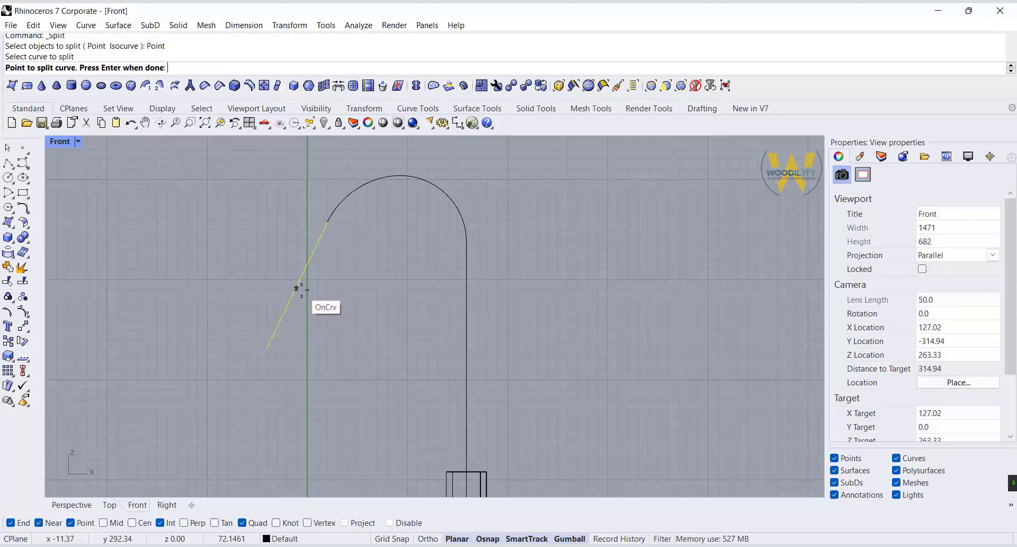
{"action": "left_click", "coordinate": [298, 286]}
{"action": "key", "text": "Return"}
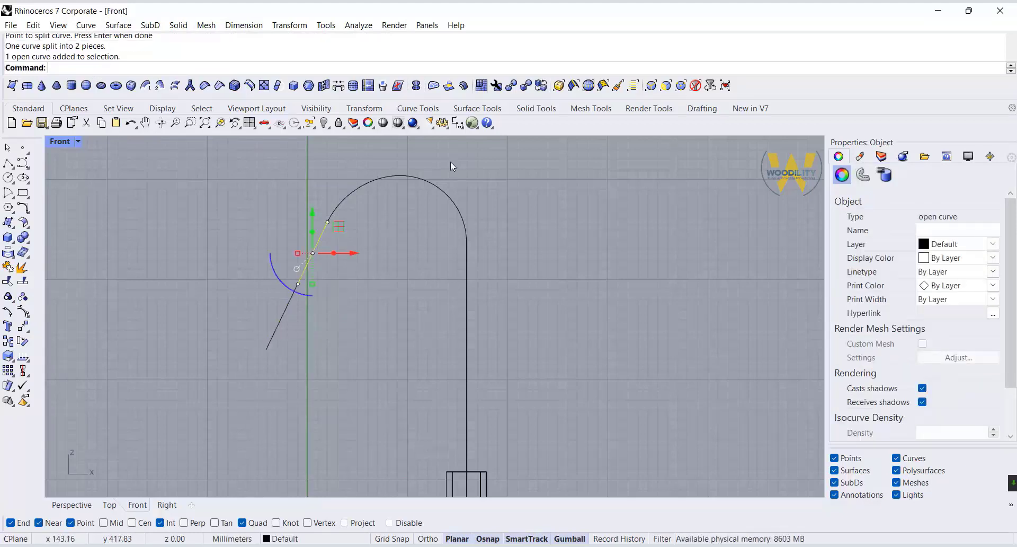
Join the upper piece of the slanted line, the arc and the vertical line into one curve.
{"action": "left_click", "coordinate": [422, 178], "text": "shift"}
{"action": "left_click", "coordinate": [466, 256], "text": "shift"}
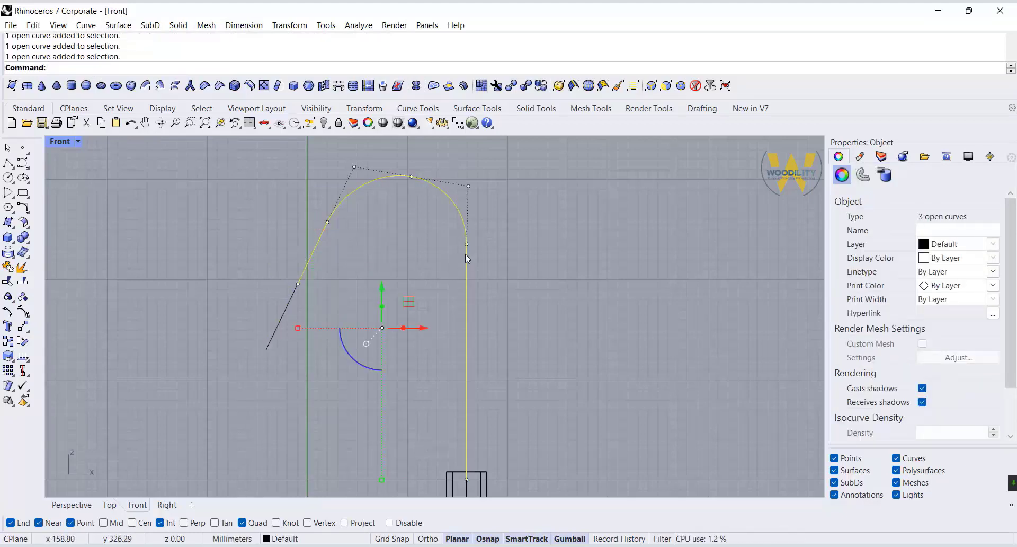
{"action": "left_click", "coordinate": [8, 252]}
Duplicate the inner circular edge at the top of the hollow cylinder in the Perspective view.
{"action": "double_click", "coordinate": [63, 144]}
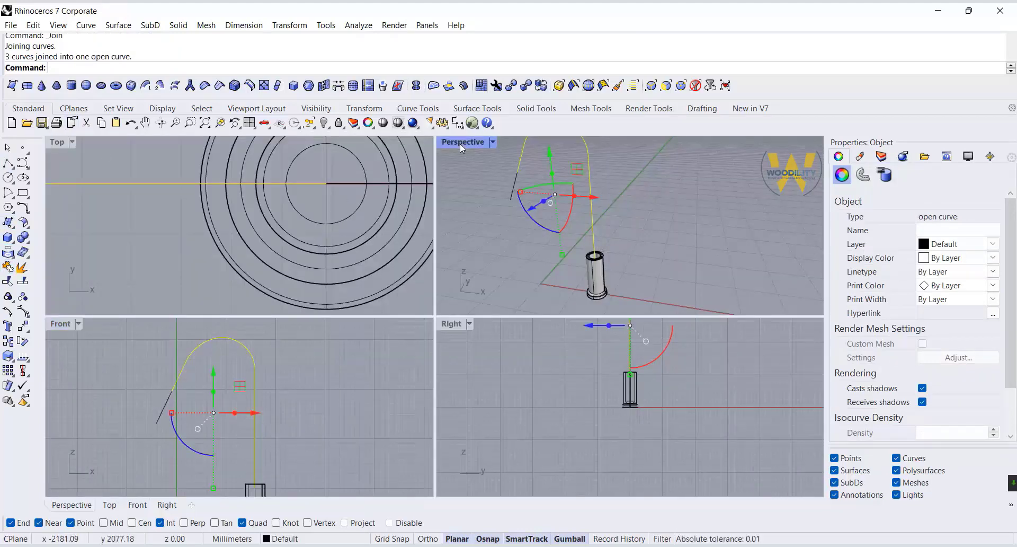
{"action": "double_click", "coordinate": [460, 142]}
{"action": "scroll", "coordinate": [418, 454], "scroll_direction": "up", "scroll_amount": 5}
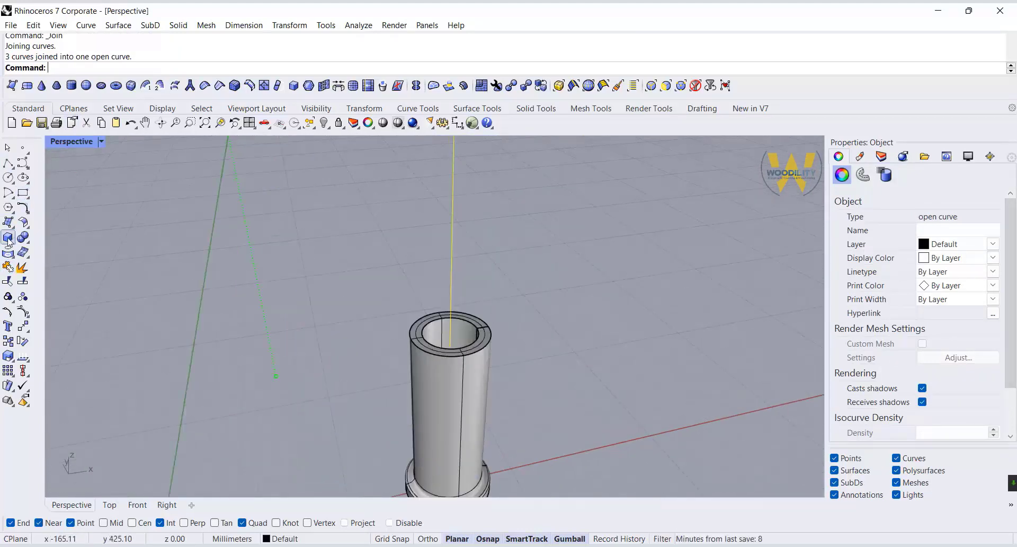
{"action": "left_click", "coordinate": [13, 258]}
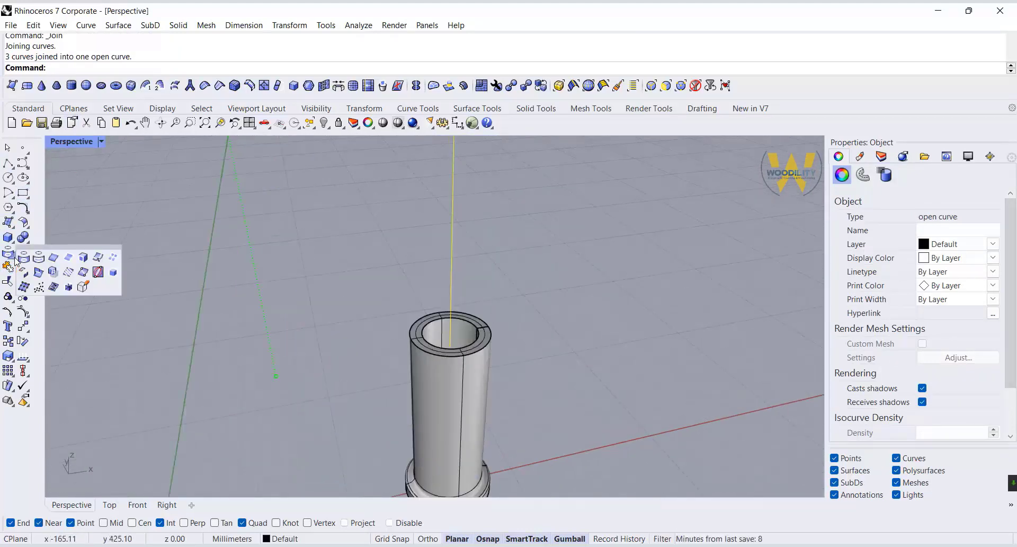
{"action": "left_click", "coordinate": [56, 260]}
{"action": "left_click", "coordinate": [478, 335]}
{"action": "key", "text": "Return"}
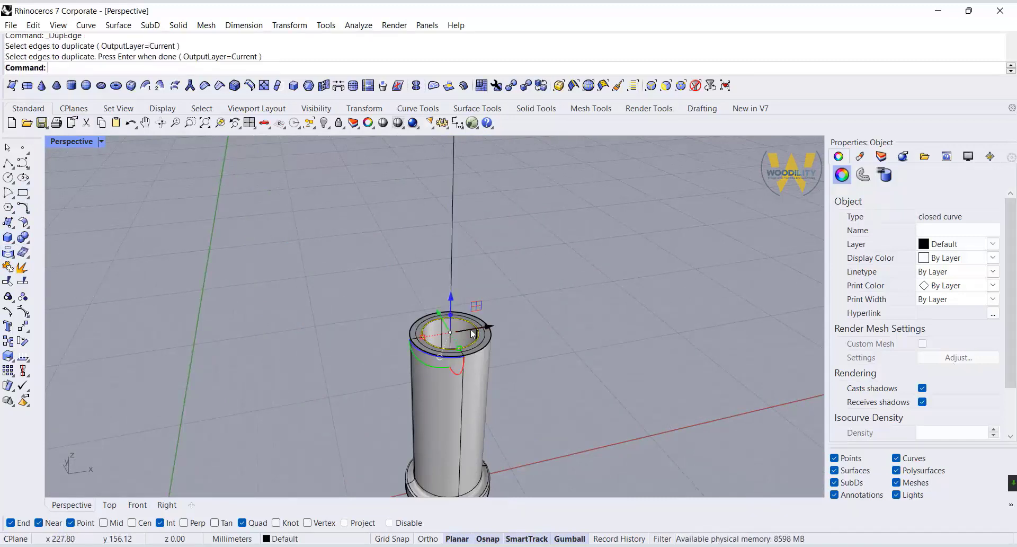
{"action": "left_click", "coordinate": [545, 342]}
{"action": "scroll", "coordinate": [544, 342], "scroll_direction": "down", "scroll_amount": 8}
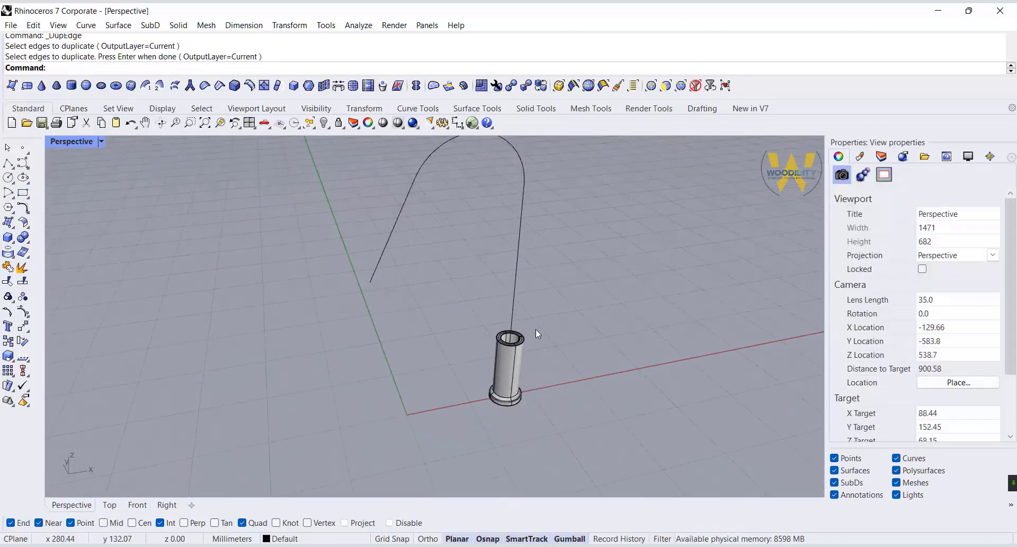
Move the duplicated circle straight down inside the cylinder in the Front view, close to the arched curve's lower end.
{"action": "left_click", "coordinate": [519, 266]}
{"action": "left_click", "coordinate": [138, 504]}
{"action": "scroll", "coordinate": [416, 304], "scroll_direction": "up", "scroll_amount": 6}
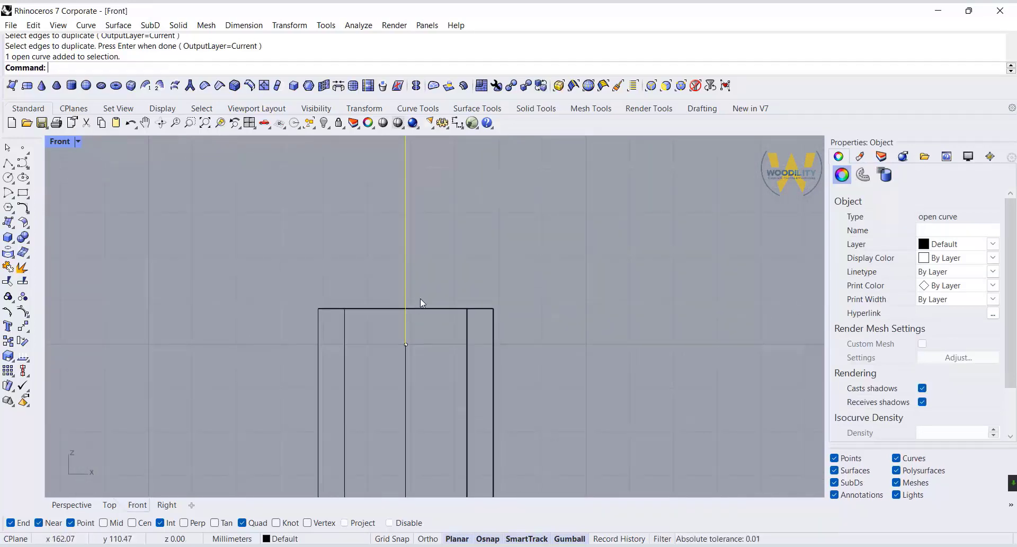
{"action": "left_click", "coordinate": [428, 307]}
{"action": "left_click", "coordinate": [467, 339]}
{"action": "left_click", "coordinate": [23, 326]}
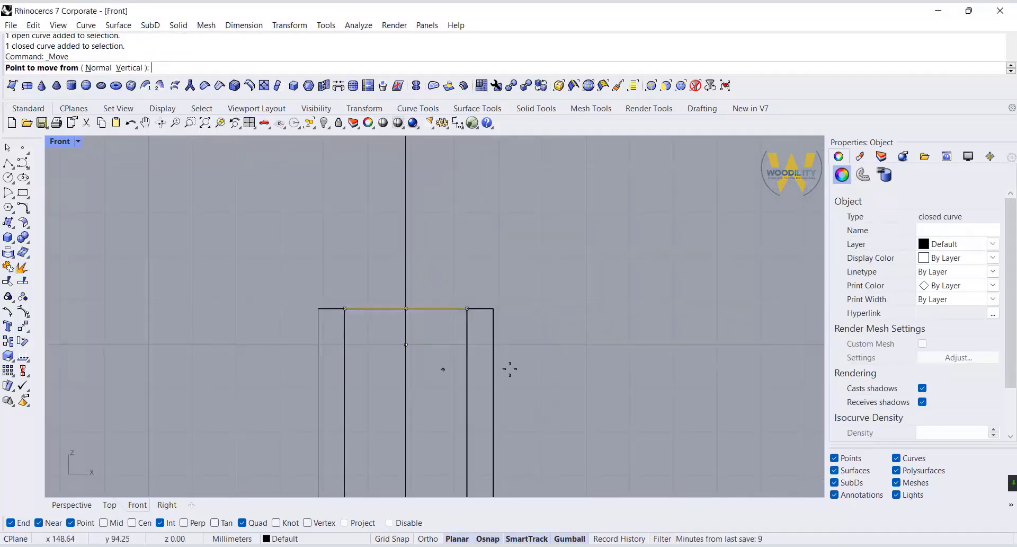
{"action": "left_click", "coordinate": [439, 308]}
{"action": "key", "text": "shift"}
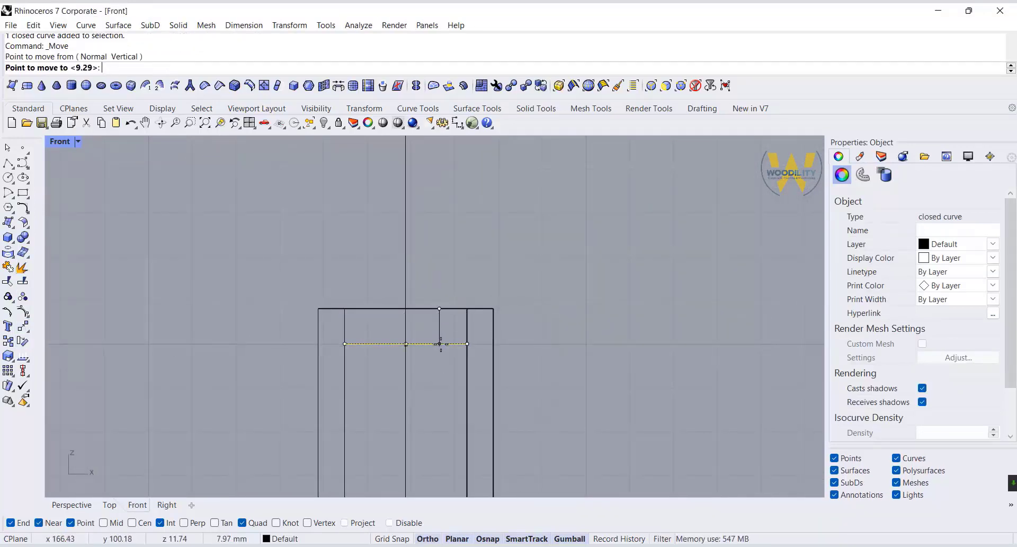
{"action": "left_click", "coordinate": [439, 341], "text": "shift"}
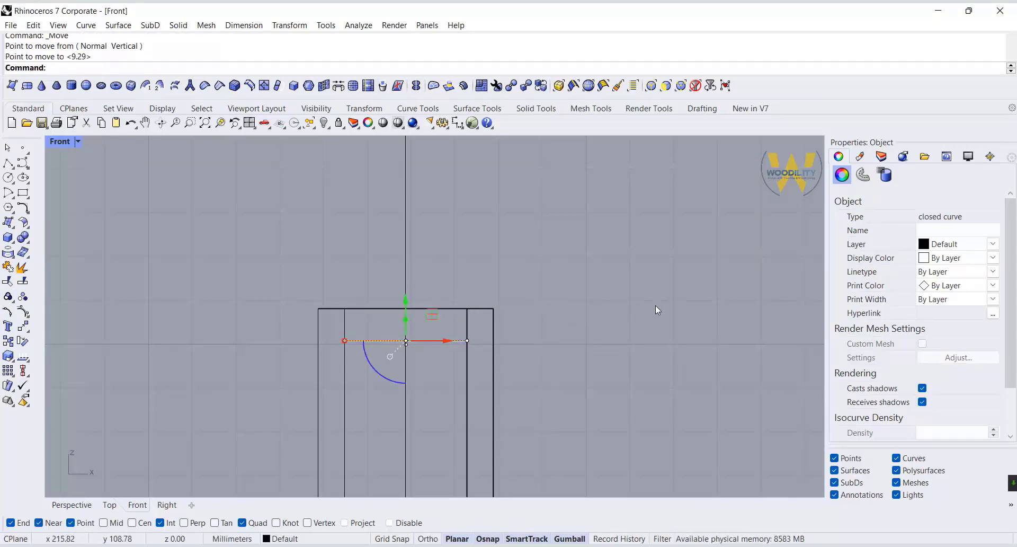
{"action": "left_click", "coordinate": [656, 305]}
Sweep the lowered circle along the joined arched curve with Sweep 1 Rail, keeping the Freeform frame style and unchanged cross sections.
{"action": "double_click", "coordinate": [71, 140]}
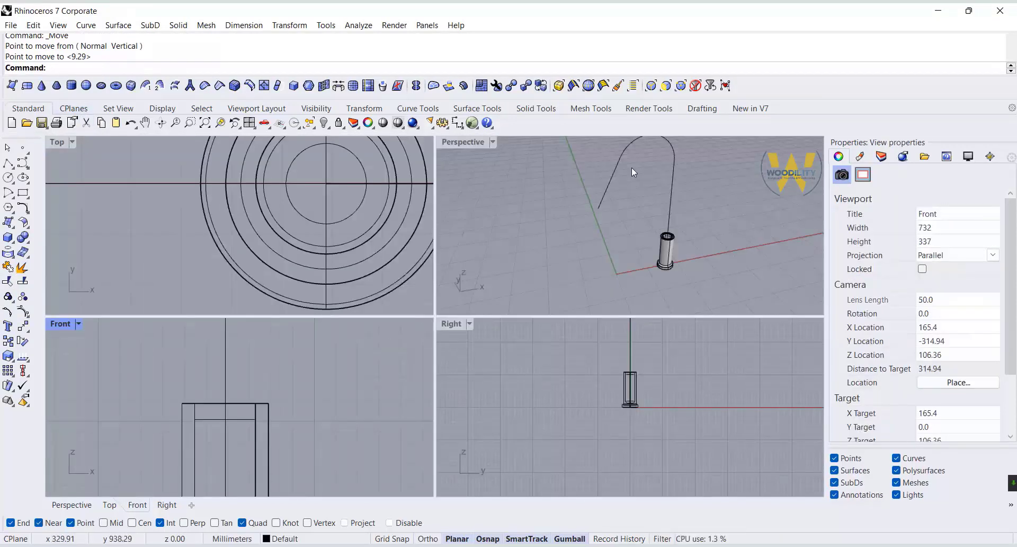
{"action": "double_click", "coordinate": [479, 145]}
{"action": "scroll", "coordinate": [460, 329], "scroll_direction": "up", "scroll_amount": 8}
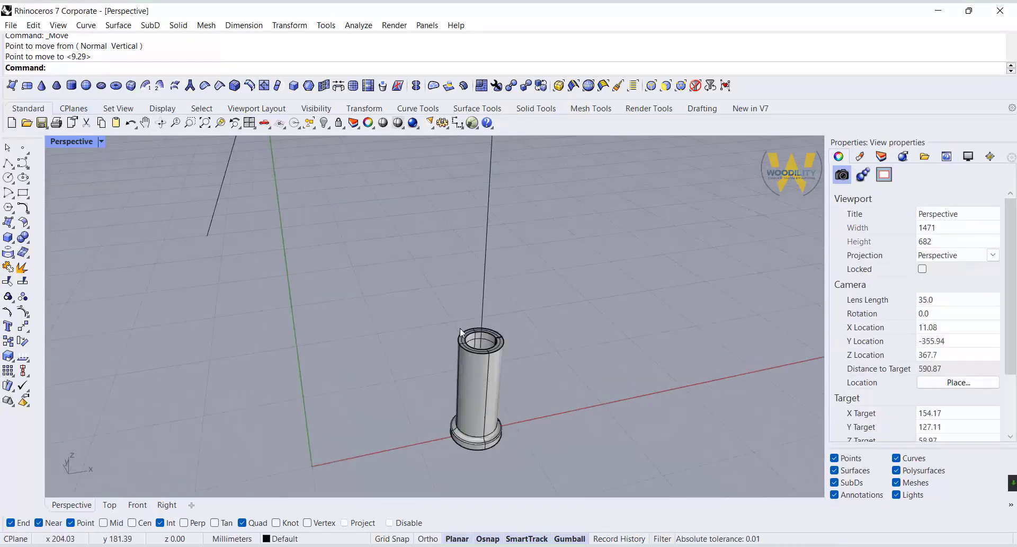
{"action": "scroll", "coordinate": [472, 345], "scroll_direction": "down", "scroll_amount": 8}
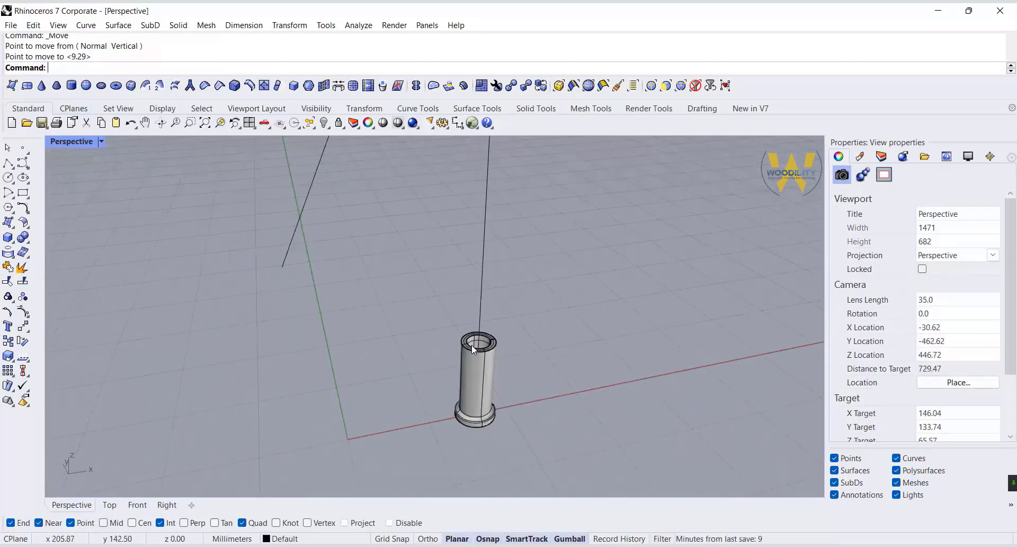
{"action": "left_click", "coordinate": [481, 302]}
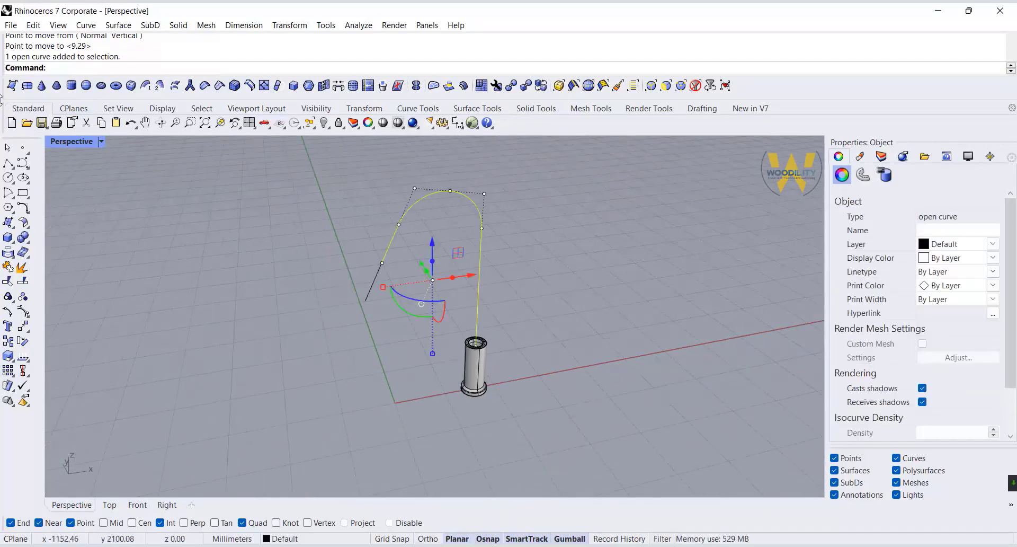
{"action": "left_click", "coordinate": [85, 25]}
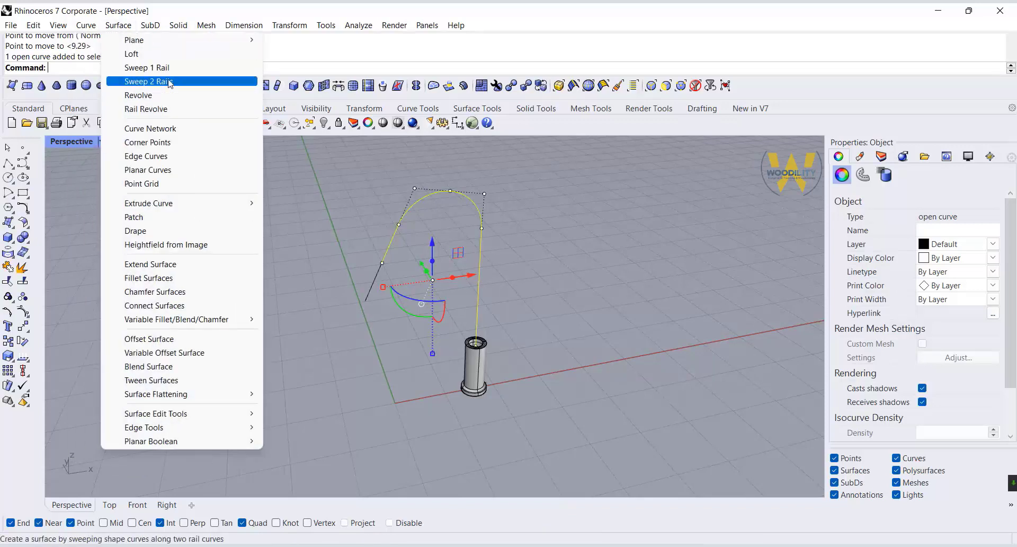
{"action": "left_click", "coordinate": [169, 72]}
{"action": "scroll", "coordinate": [470, 351], "scroll_direction": "up", "scroll_amount": 9}
{"action": "left_click", "coordinate": [500, 314]}
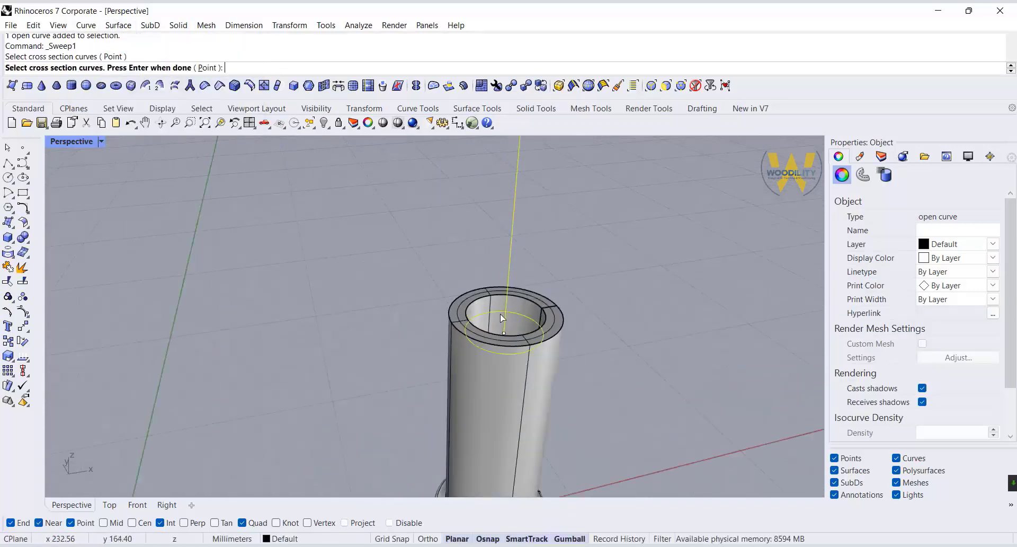
{"action": "key", "text": "Return"}
{"action": "key", "text": "Return"}
{"action": "scroll", "coordinate": [453, 382], "scroll_direction": "down", "scroll_amount": 10}
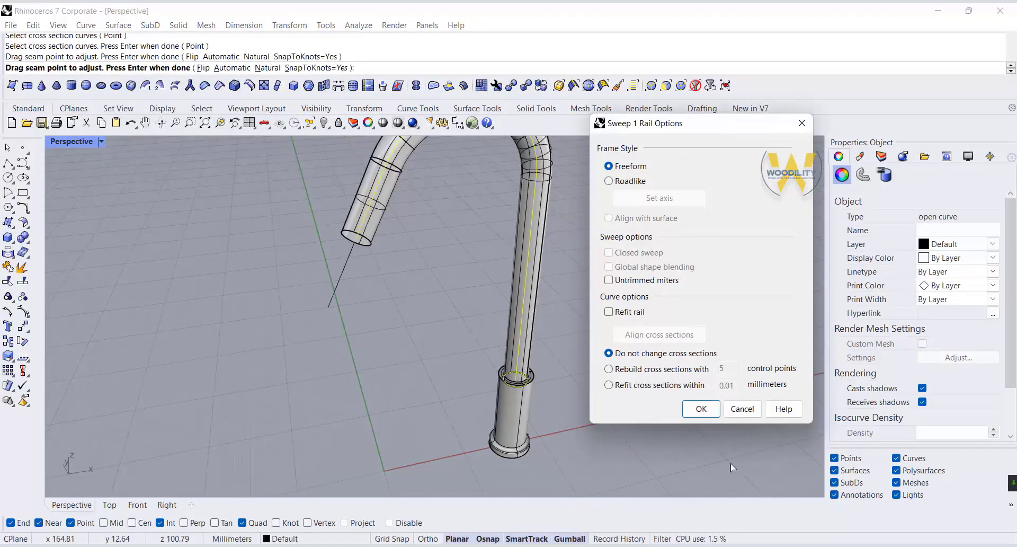
{"action": "left_click", "coordinate": [702, 409]}
{"action": "left_click", "coordinate": [353, 434]}
Cap both open ends of the swept arched tube to turn it into a closed solid.
{"action": "scroll", "coordinate": [392, 373], "scroll_direction": "down", "scroll_amount": 4}
{"action": "right_click_drag", "start_coordinate": [352, 434], "coordinate": [412, 382]}
{"action": "scroll", "coordinate": [406, 222], "scroll_direction": "up", "scroll_amount": 4}
{"action": "scroll", "coordinate": [452, 273], "scroll_direction": "up", "scroll_amount": 2}
{"action": "scroll", "coordinate": [451, 272], "scroll_direction": "up", "scroll_amount": 4}
{"action": "left_click", "coordinate": [407, 281]}
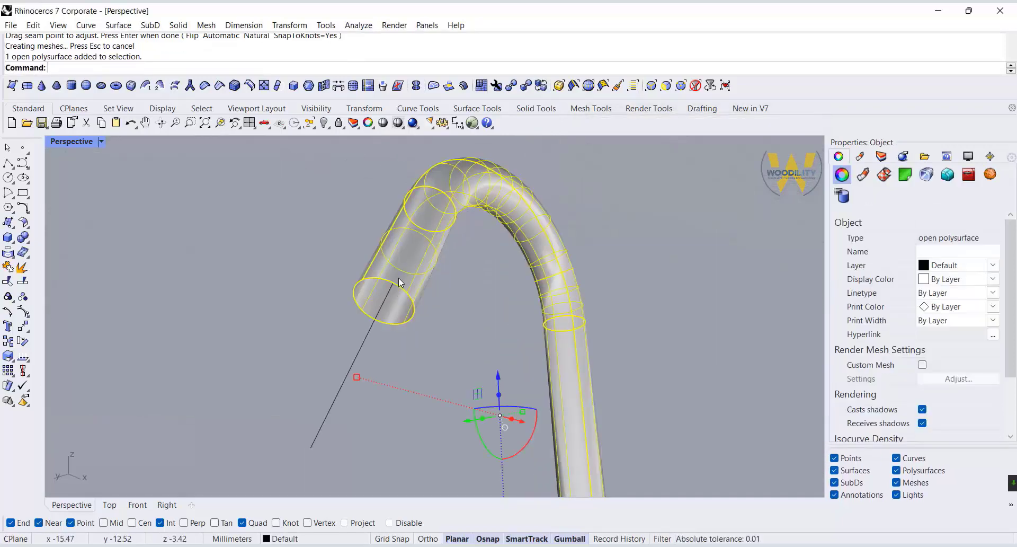
{"action": "left_click", "coordinate": [28, 240]}
{"action": "left_click", "coordinate": [37, 257]}
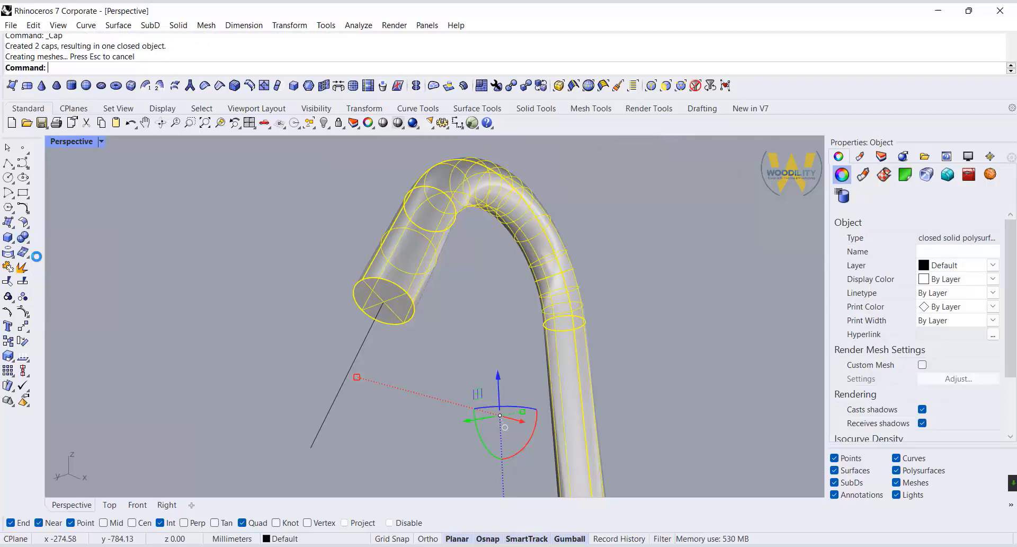
{"action": "left_click", "coordinate": [457, 343]}
Shell the arched tube with a thickness of 3, removing the flat face at its slanted spout end.
{"action": "left_click", "coordinate": [27, 240]}
{"action": "left_click", "coordinate": [112, 243]}
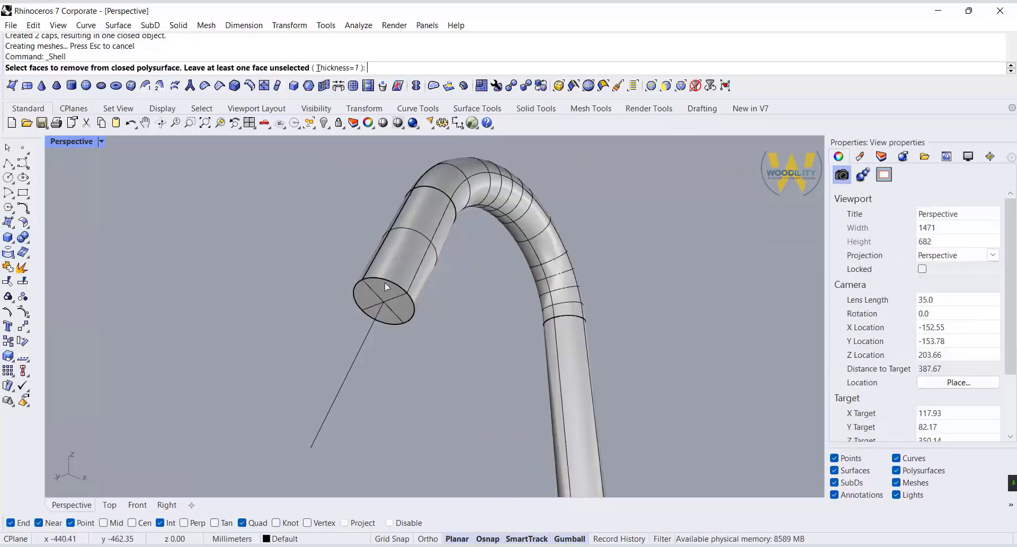
{"action": "left_click", "coordinate": [382, 300]}
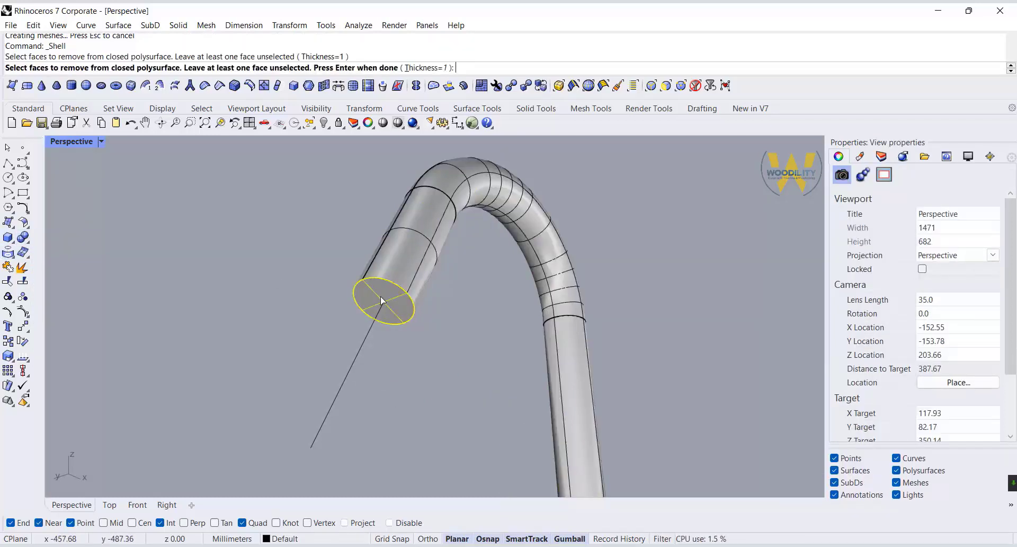
{"action": "key", "text": "Return"}
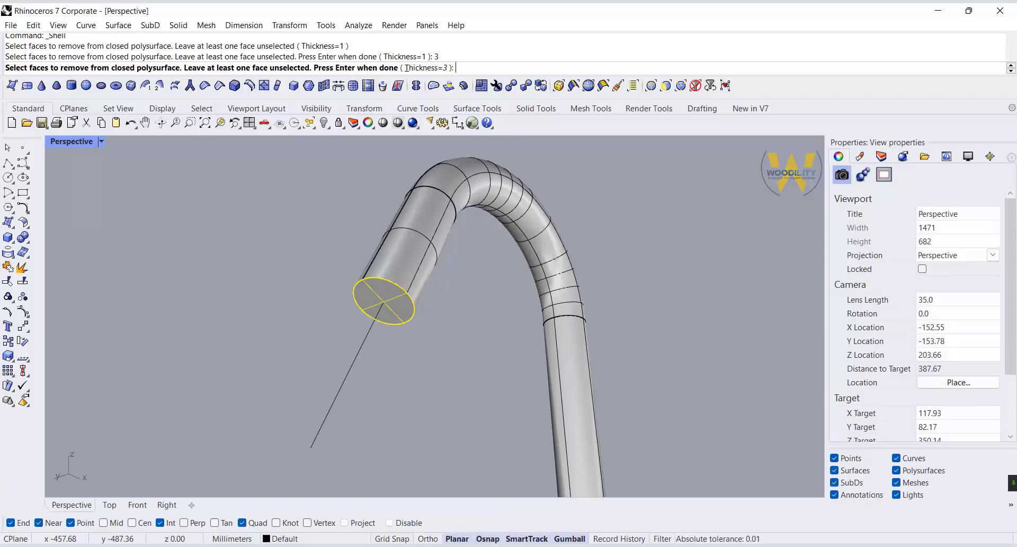
{"action": "key", "text": "Return"}
{"action": "scroll", "coordinate": [453, 201], "scroll_direction": "down", "scroll_amount": 6}
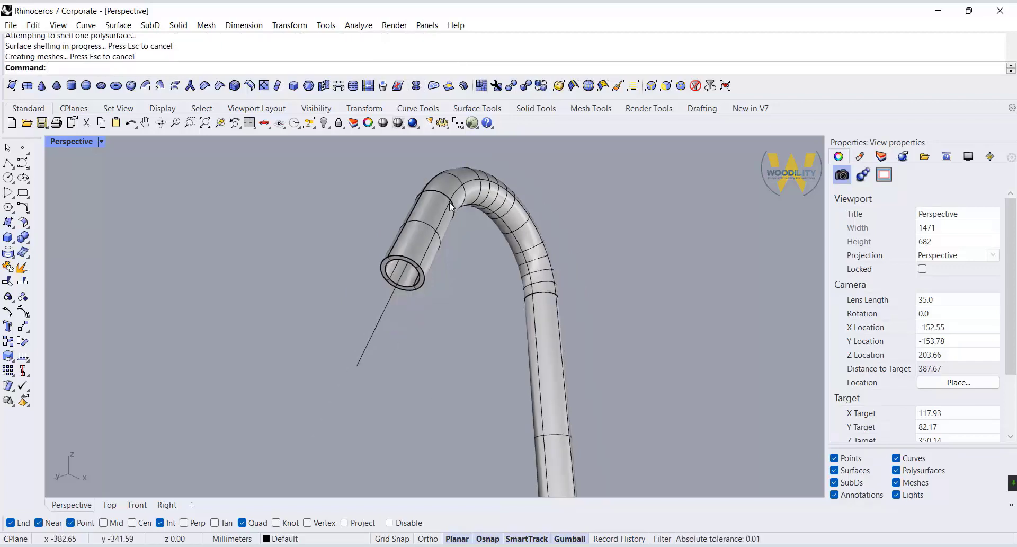
{"action": "right_click_drag", "start_coordinate": [467, 259], "coordinate": [426, 325]}
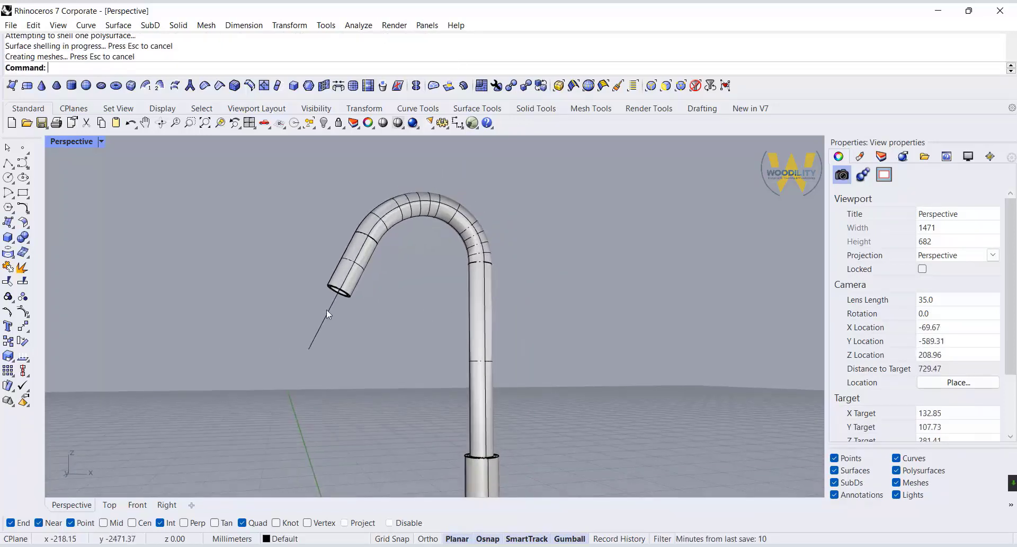
{"action": "scroll", "coordinate": [302, 322], "scroll_direction": "up", "scroll_amount": 2}
{"action": "right_click_drag", "start_coordinate": [302, 322], "coordinate": [404, 339]}
{"action": "left_click", "coordinate": [14, 258]}
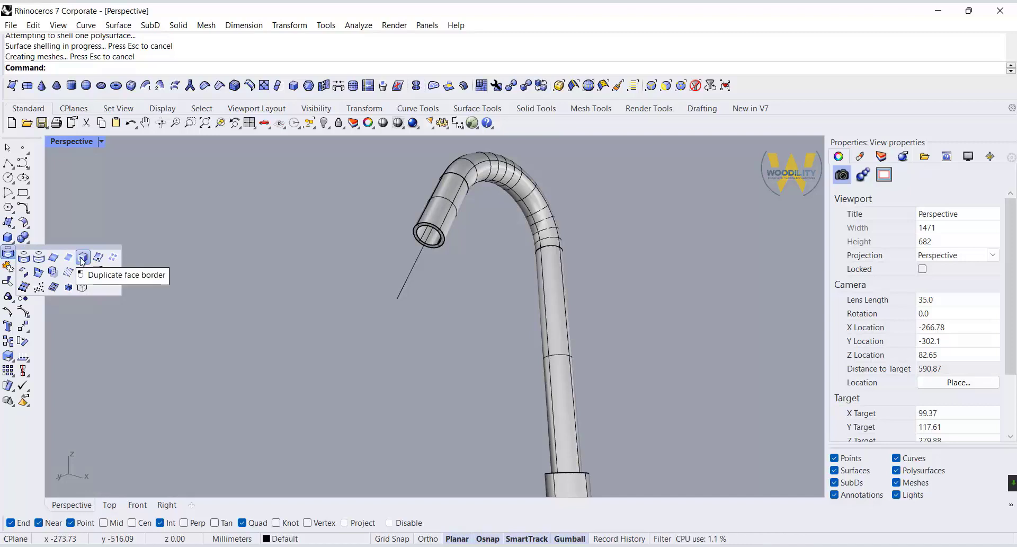
{"action": "left_click", "coordinate": [68, 271]}
{"action": "scroll", "coordinate": [445, 237], "scroll_direction": "up", "scroll_amount": 2}
{"action": "left_click", "coordinate": [445, 237]}
{"action": "right_click", "coordinate": [379, 238]}
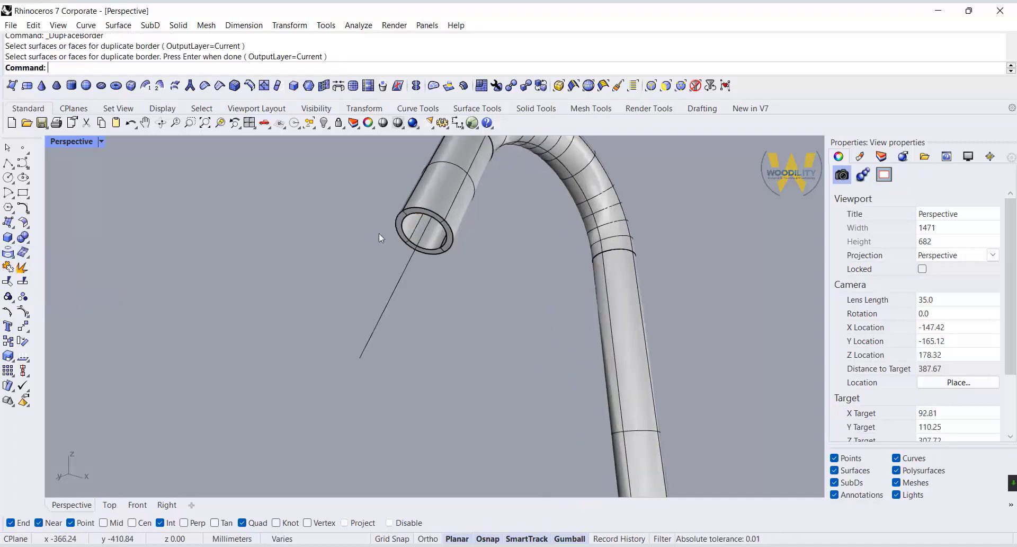
Duplicate the two inner edges of the ring at the spout's open end and join them into one closed curve.
{"action": "left_click", "coordinate": [16, 258]}
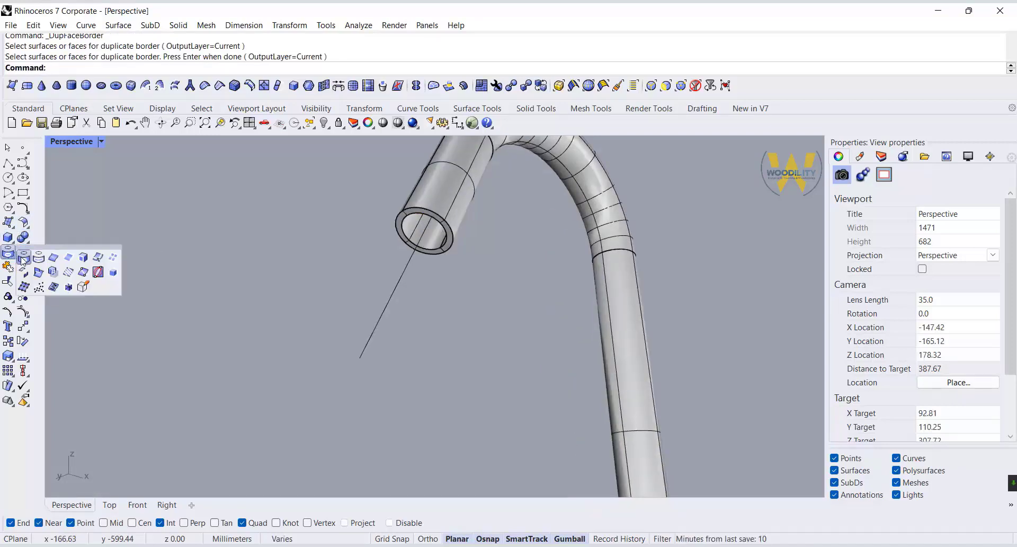
{"action": "left_click", "coordinate": [53, 258]}
{"action": "left_click", "coordinate": [445, 240]}
{"action": "left_click", "coordinate": [429, 251]}
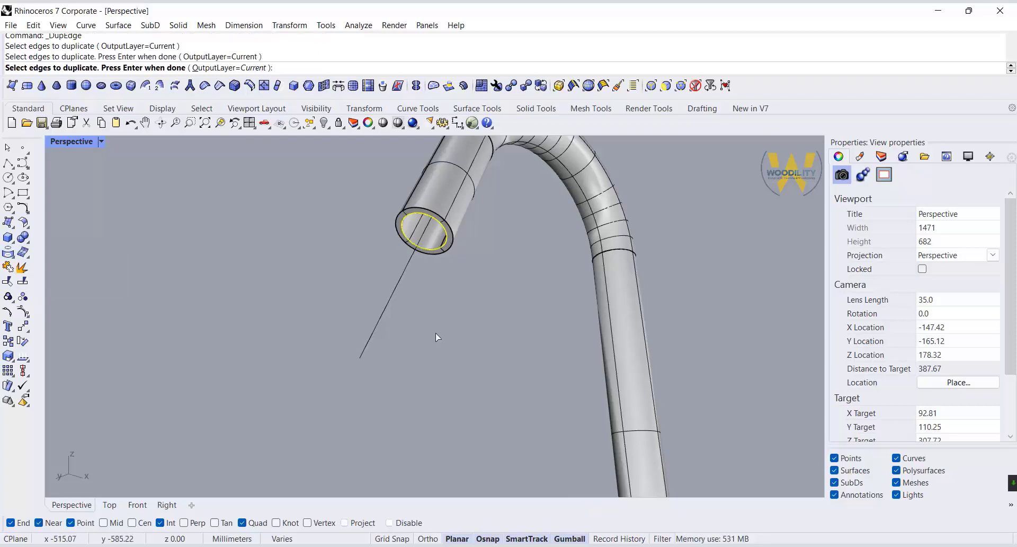
{"action": "key", "text": "Return"}
{"action": "left_click", "coordinate": [8, 266]}
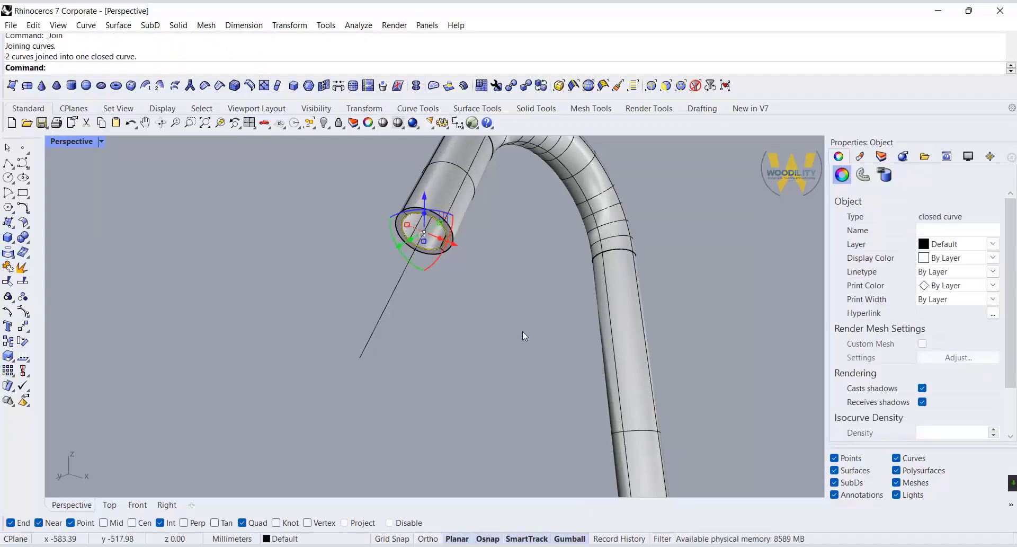
Set the Gumball alignment to Object while the joined inner curve is selected.
{"action": "right_click_drag", "start_coordinate": [492, 247], "coordinate": [474, 265]}
{"action": "scroll", "coordinate": [219, 347], "scroll_direction": "up", "scroll_amount": 3}
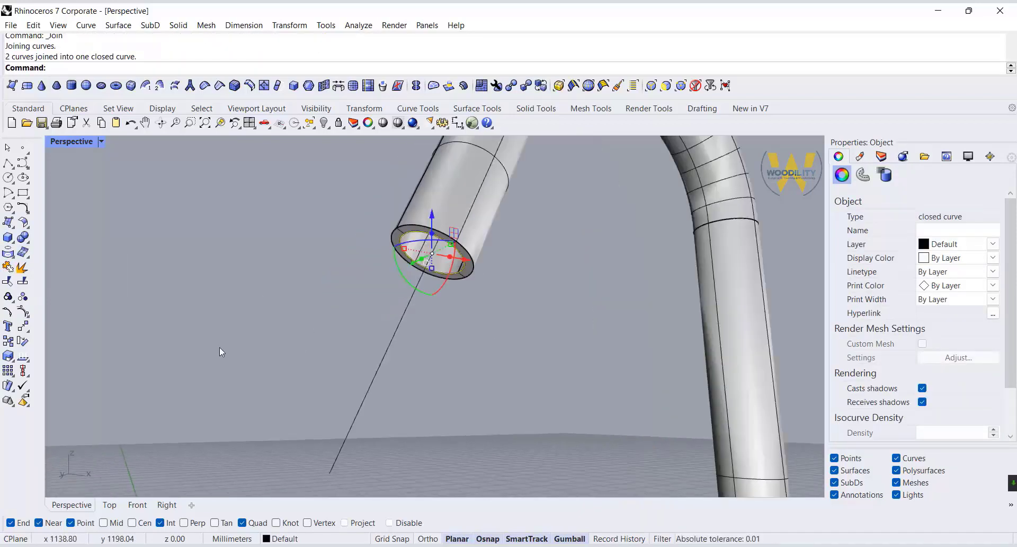
{"action": "right_click", "coordinate": [576, 539]}
{"action": "left_click", "coordinate": [637, 422]}
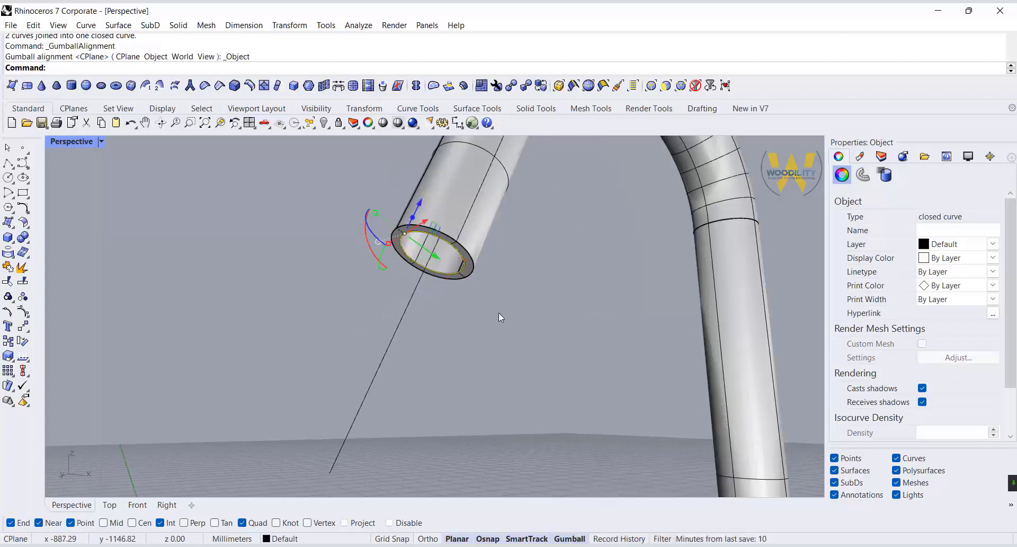
Extrude the joined inner curve a short distance up into the spout along the tube's slanted axis.
{"action": "left_click", "coordinate": [496, 310]}
{"action": "left_click", "coordinate": [471, 278]}
{"action": "left_click", "coordinate": [501, 284]}
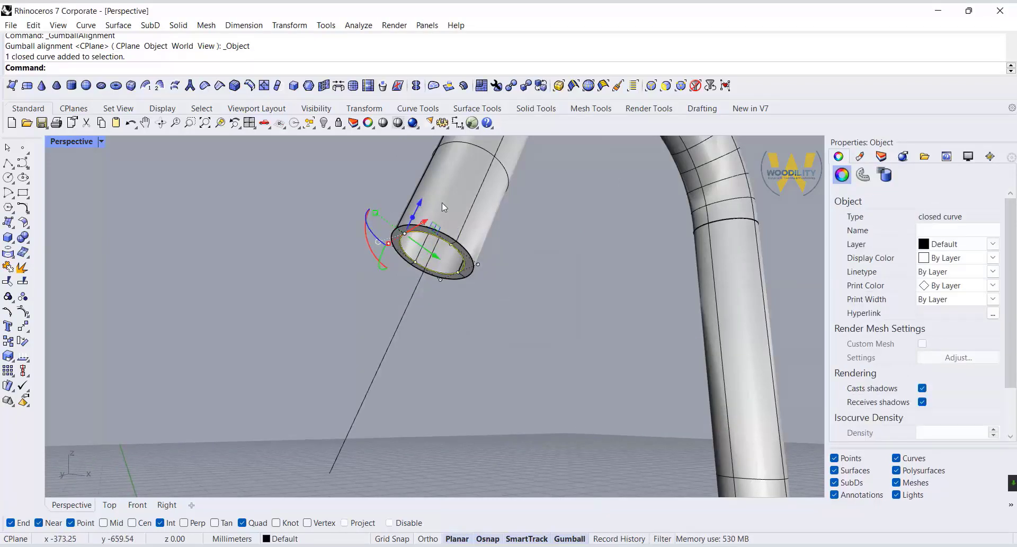
{"action": "left_click_drag", "start_coordinate": [416, 220], "coordinate": [433, 192]}
{"action": "left_click", "coordinate": [465, 354]}
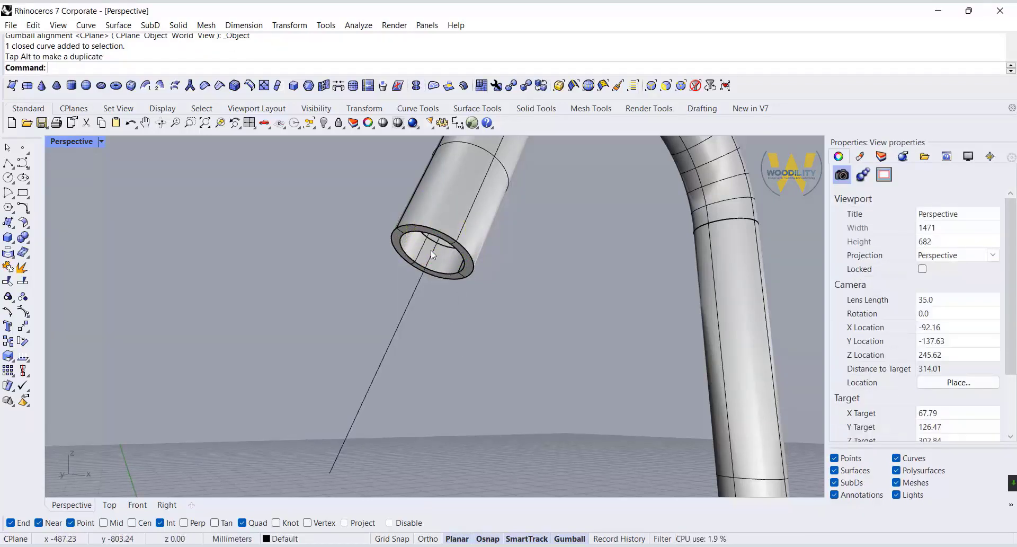
Slide the short extrusion along the slanted axis until it partly projects from the spout's end, and cap both its ends.
{"action": "left_click", "coordinate": [432, 253]}
{"action": "key", "text": "Escape"}
{"action": "scroll", "coordinate": [454, 261], "scroll_direction": "up", "scroll_amount": 8}
{"action": "left_click", "coordinate": [454, 260]}
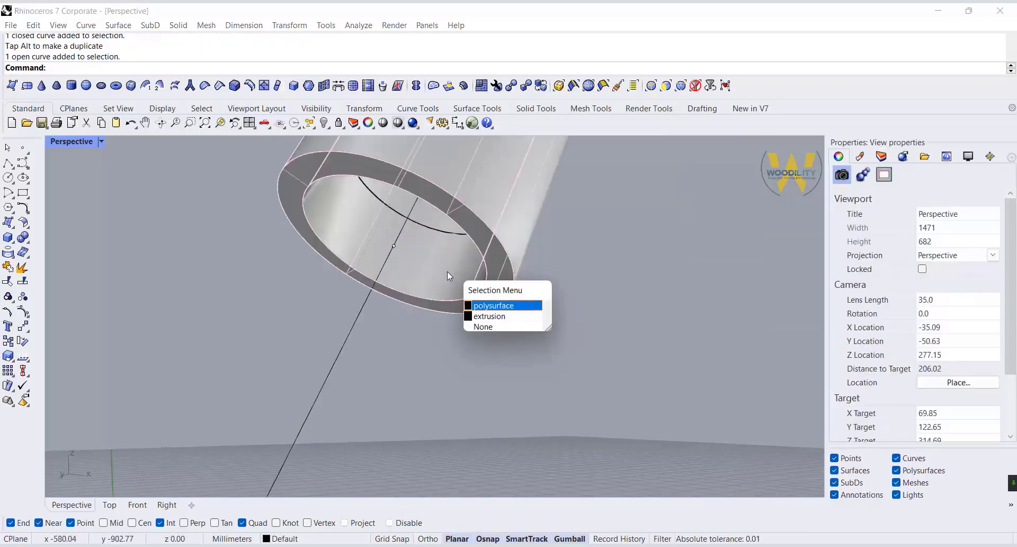
{"action": "left_click", "coordinate": [487, 316]}
{"action": "scroll", "coordinate": [424, 349], "scroll_direction": "down", "scroll_amount": 8}
{"action": "left_click_drag", "start_coordinate": [410, 258], "coordinate": [402, 277]}
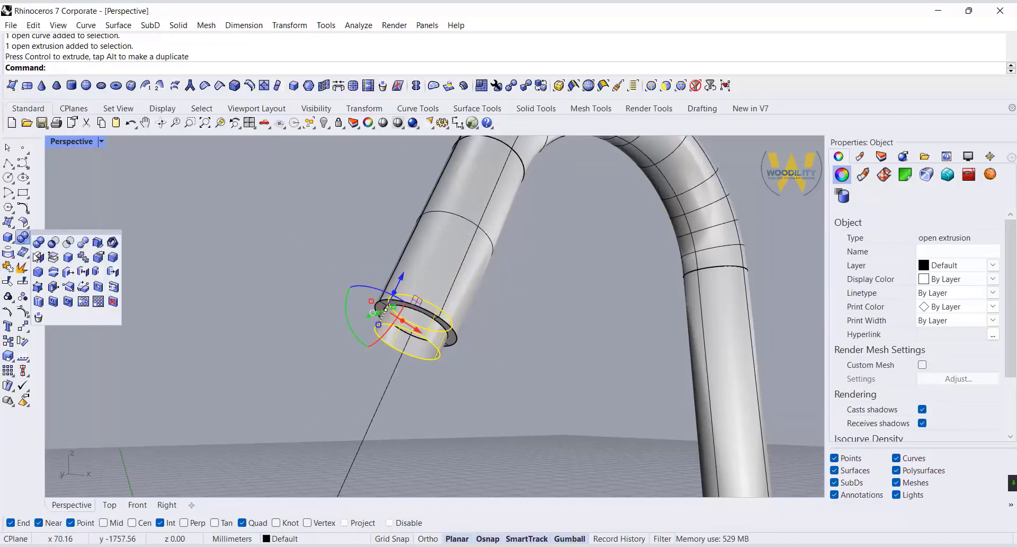
{"action": "left_click", "coordinate": [37, 257]}
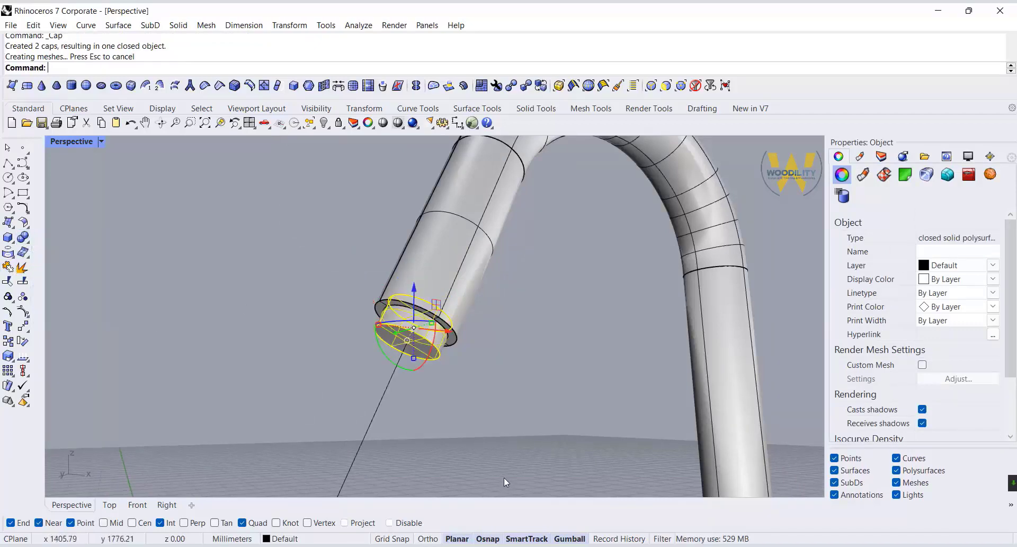
Duplicate the outer circular edge of the spout's end and move the copy down along the slanted axis around the projecting plug.
{"action": "left_click", "coordinate": [14, 258]}
{"action": "left_click", "coordinate": [52, 257]}
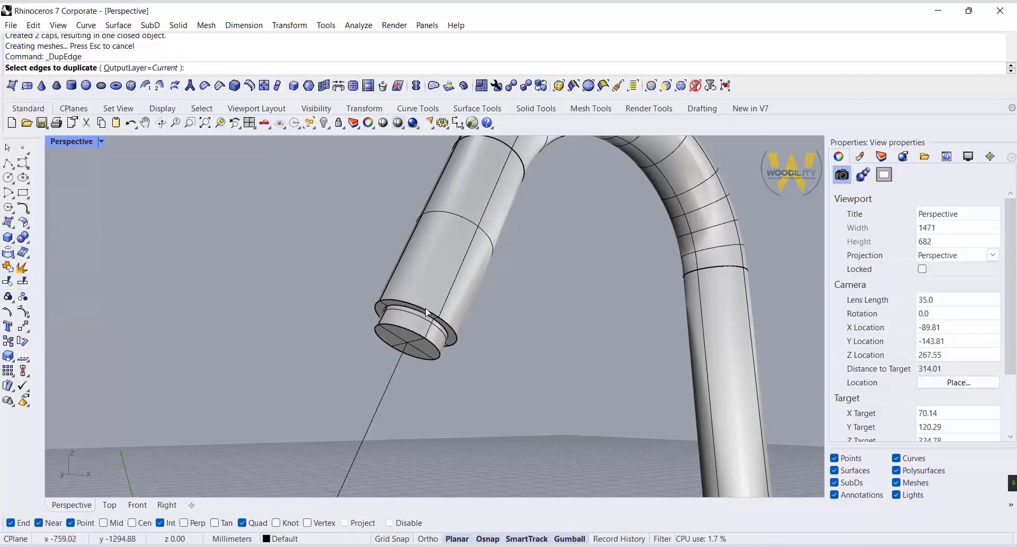
{"action": "left_click", "coordinate": [425, 310]}
{"action": "key", "text": "Return"}
{"action": "left_click_drag", "start_coordinate": [430, 286], "coordinate": [425, 299]}
{"action": "left_click", "coordinate": [574, 425]}
{"action": "right_click_drag", "start_coordinate": [574, 425], "coordinate": [555, 416]}
{"action": "scroll", "coordinate": [555, 416], "scroll_direction": "down", "scroll_amount": 3}
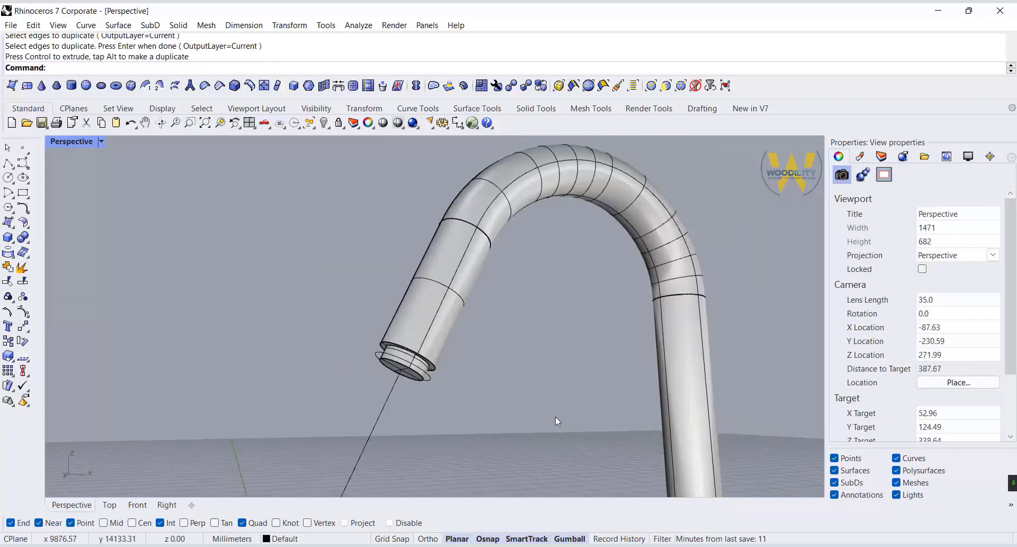
Shift the duplicated outer circle slightly back up along the slanted axis toward the spout's end.
{"action": "scroll", "coordinate": [494, 362], "scroll_direction": "up", "scroll_amount": 6}
{"action": "left_click", "coordinate": [512, 354]}
{"action": "left_click", "coordinate": [516, 373]}
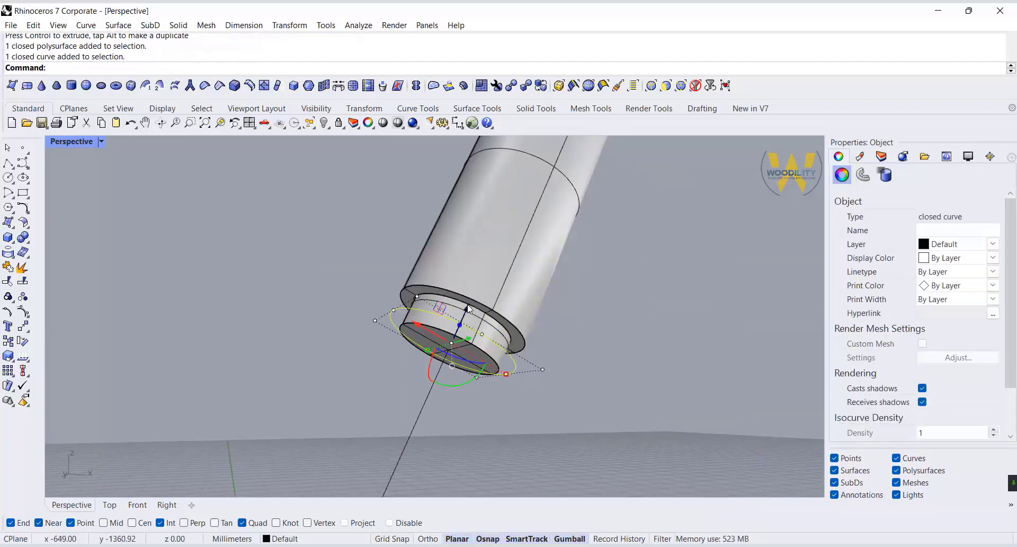
{"action": "left_click_drag", "start_coordinate": [469, 308], "coordinate": [472, 302]}
{"action": "left_click", "coordinate": [546, 344]}
Draw a circle with a radius of 25 mm centred on the free lower end of the remaining slanted line.
{"action": "scroll", "coordinate": [450, 322], "scroll_direction": "down", "scroll_amount": 8}
{"action": "right_click_drag", "start_coordinate": [450, 323], "coordinate": [441, 373]}
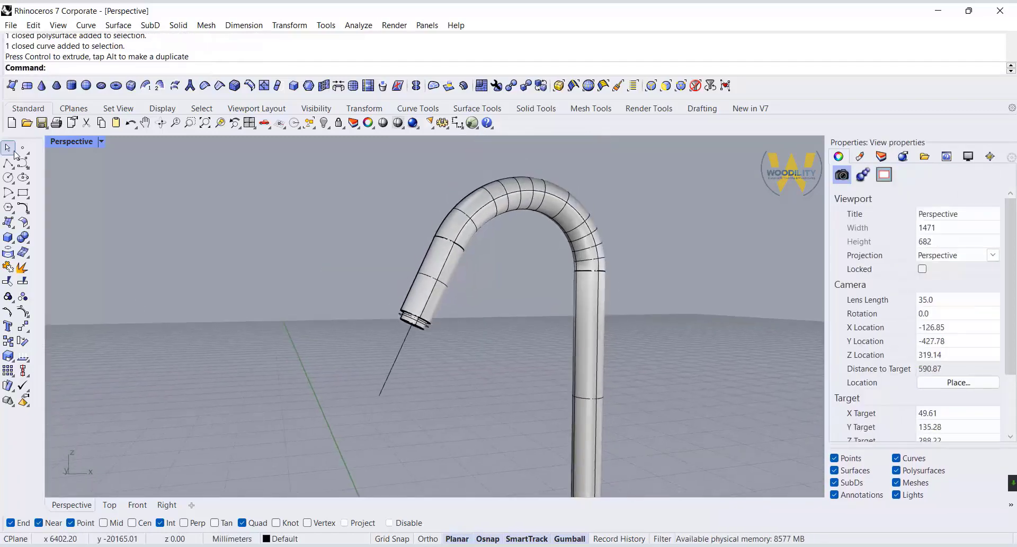
{"action": "left_click", "coordinate": [8, 178]}
{"action": "left_click", "coordinate": [379, 394]}
{"action": "scroll", "coordinate": [386, 411], "scroll_direction": "up", "scroll_amount": 3}
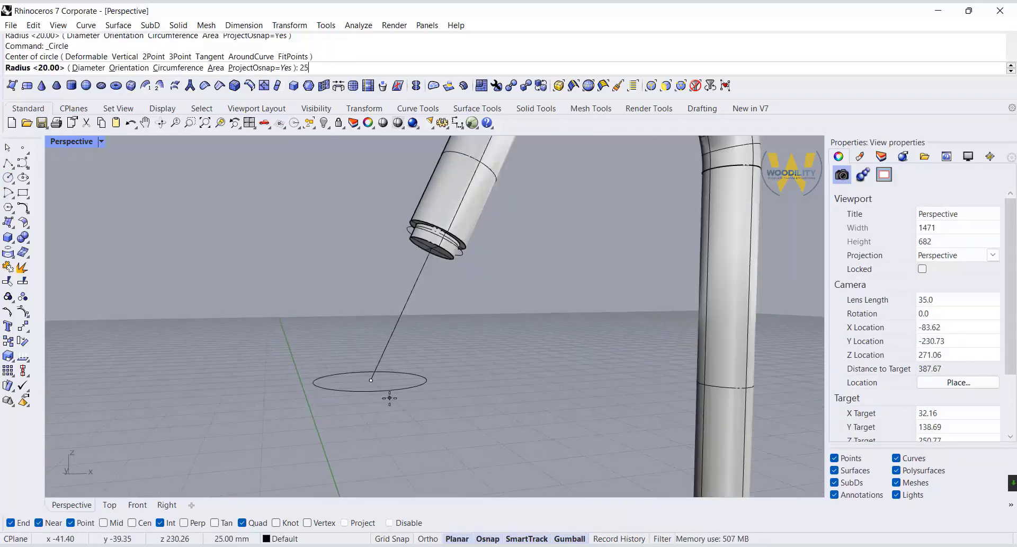
{"action": "type", "text": "25"}
{"action": "key", "text": "Return"}
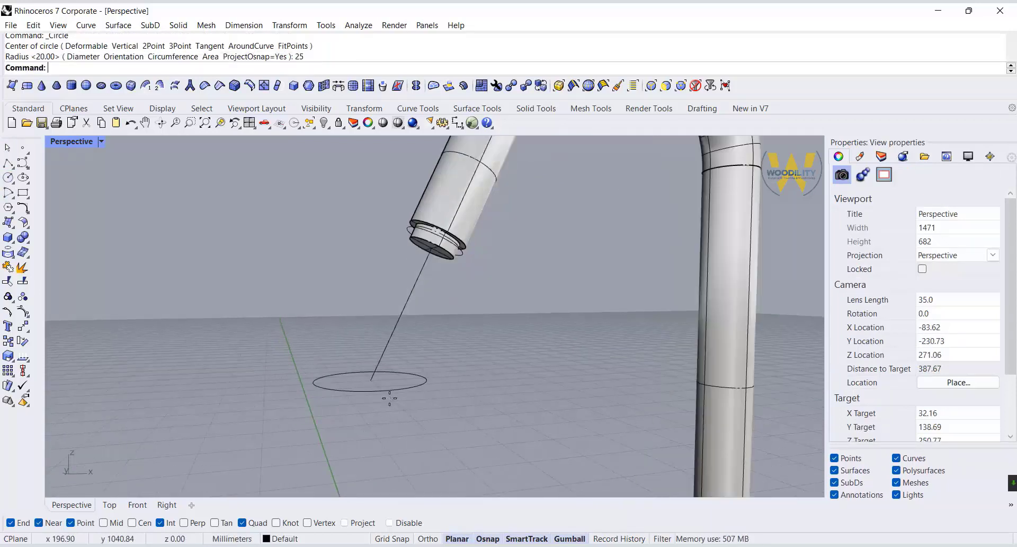
Rotate the 25 mm radius circle about its centre in the Front view so it is perpendicular to the slanted line.
{"action": "double_click", "coordinate": [81, 141]}
{"action": "scroll", "coordinate": [204, 476], "scroll_direction": "up", "scroll_amount": 5}
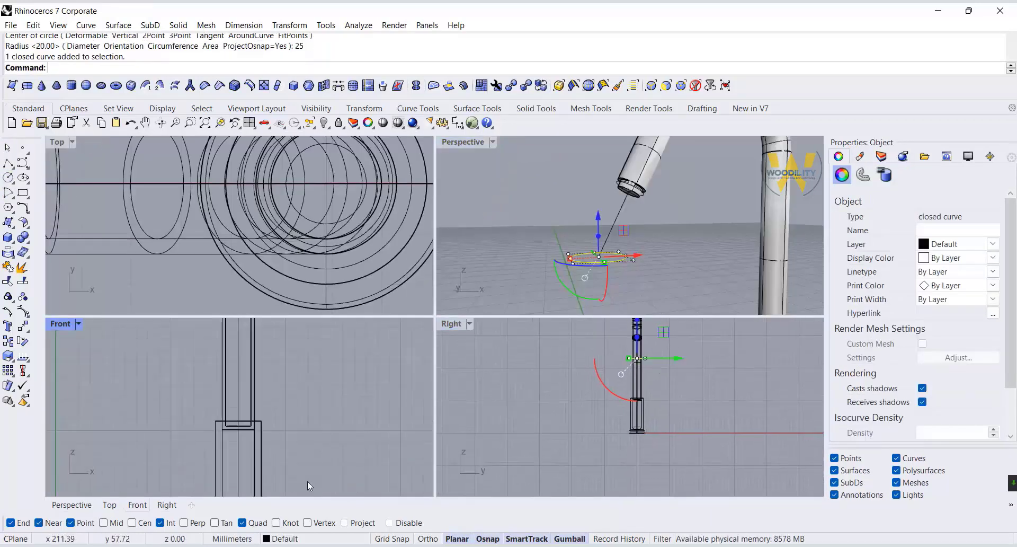
{"action": "left_click_drag", "start_coordinate": [204, 476], "coordinate": [178, 464]}
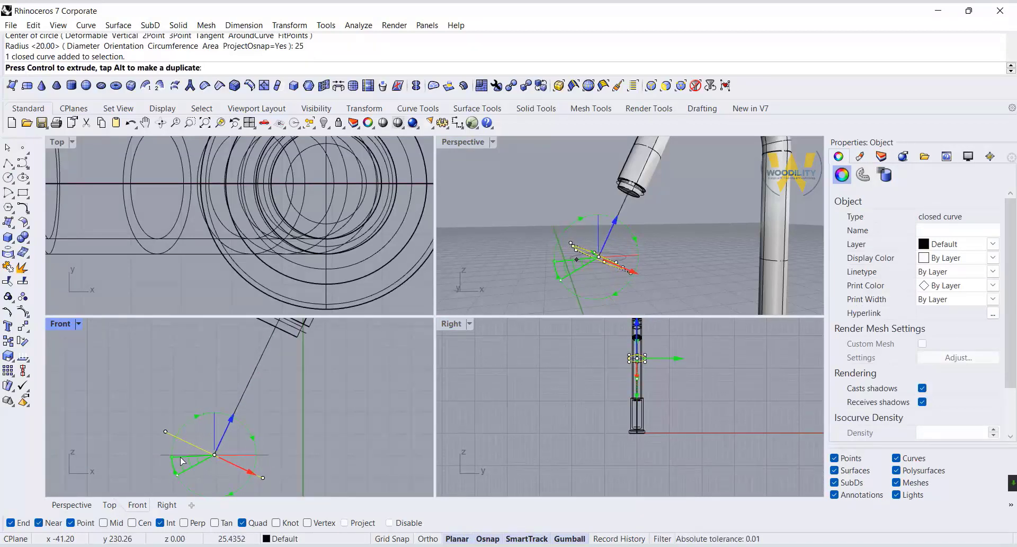
{"action": "left_click", "coordinate": [385, 389]}
{"action": "scroll", "coordinate": [627, 183], "scroll_direction": "up", "scroll_amount": 7}
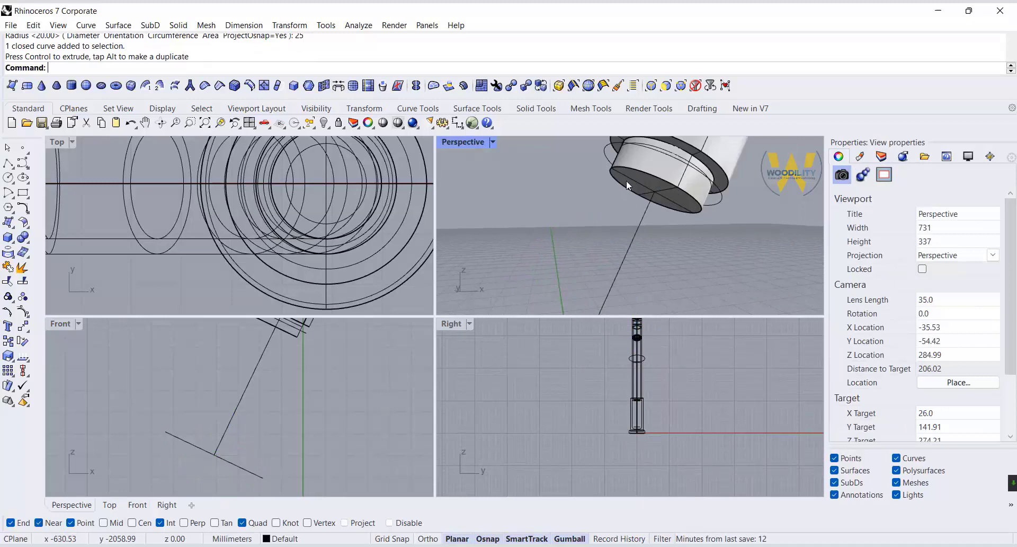
Move the duplicated circle around the spout's plug slightly further down along the slanted axis.
{"action": "left_click", "coordinate": [606, 146]}
{"action": "scroll", "coordinate": [568, 275], "scroll_direction": "down", "scroll_amount": 6}
{"action": "scroll", "coordinate": [312, 408], "scroll_direction": "down", "scroll_amount": 4}
{"action": "right_click_drag", "start_coordinate": [311, 408], "coordinate": [293, 447]}
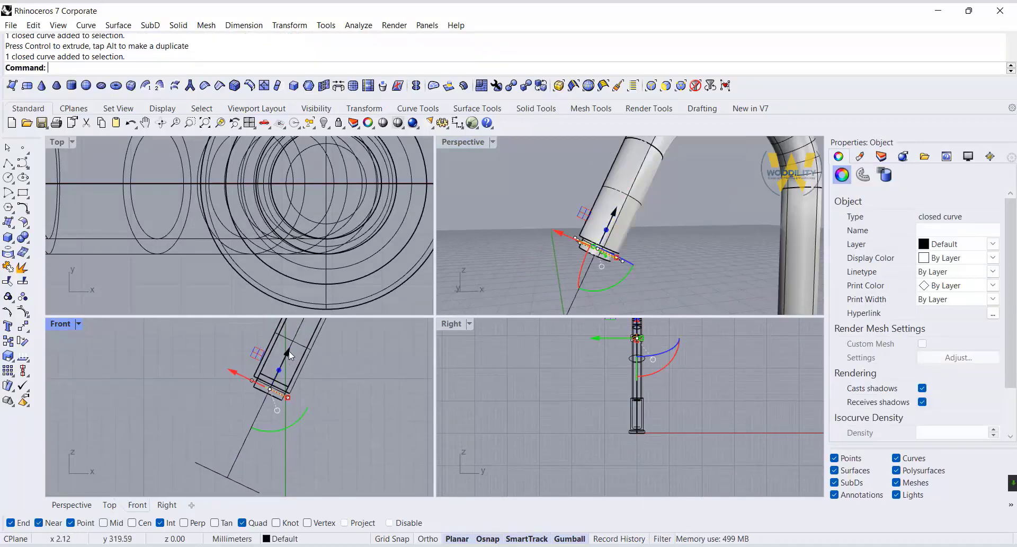
{"action": "left_click_drag", "start_coordinate": [289, 354], "coordinate": [281, 391]}
{"action": "left_click", "coordinate": [351, 459]}
Sweep the circular profiles along the slanted line with a one-rail sweep, using the Freeform frame style and unchanged cross sections.
{"action": "double_click", "coordinate": [451, 142]}
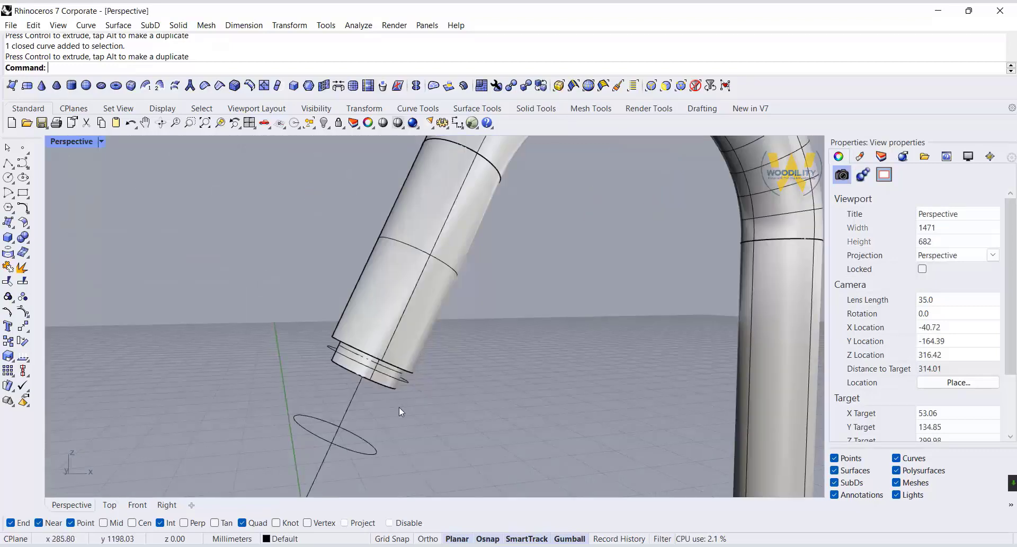
{"action": "right_click_drag", "start_coordinate": [399, 407], "coordinate": [532, 327]}
{"action": "scroll", "coordinate": [532, 327], "scroll_direction": "down", "scroll_amount": 2}
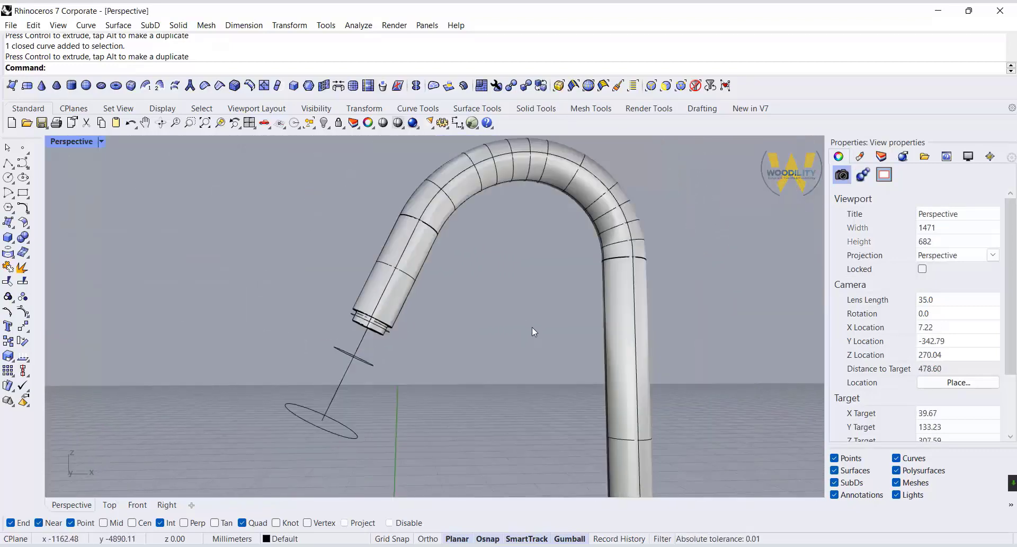
{"action": "scroll", "coordinate": [307, 415], "scroll_direction": "up", "scroll_amount": 2}
{"action": "left_click", "coordinate": [365, 344]}
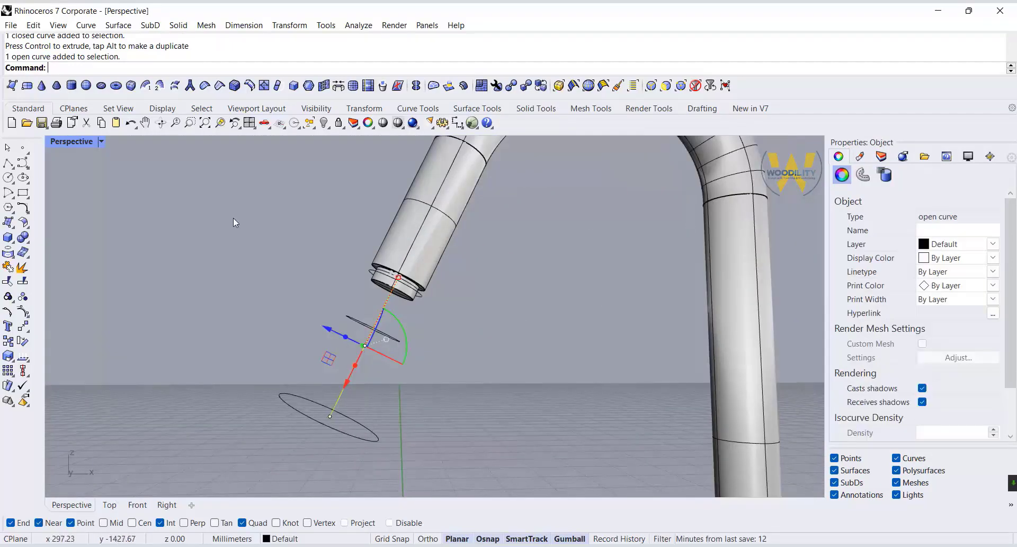
{"action": "left_click", "coordinate": [118, 25]}
{"action": "left_click", "coordinate": [158, 68]}
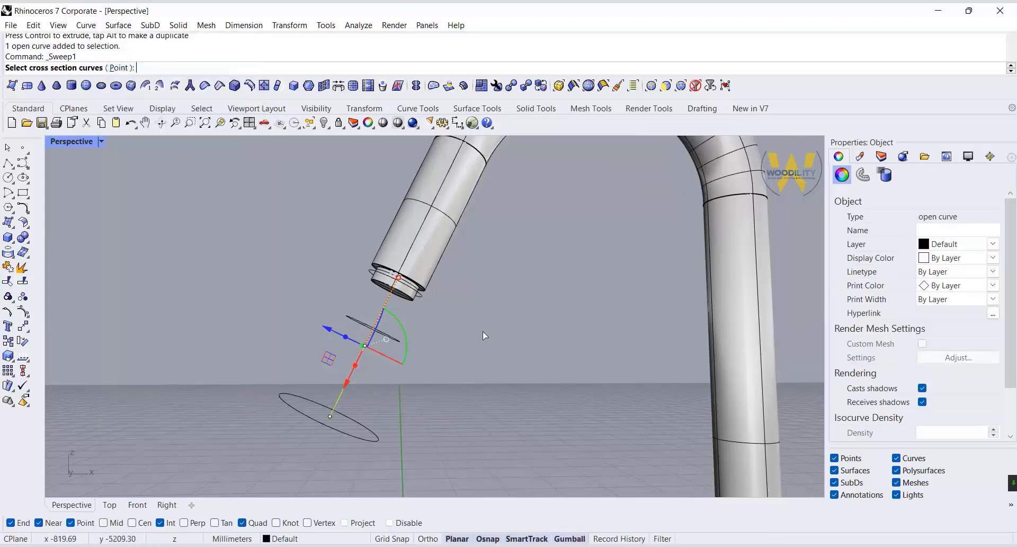
{"action": "left_click", "coordinate": [370, 275]}
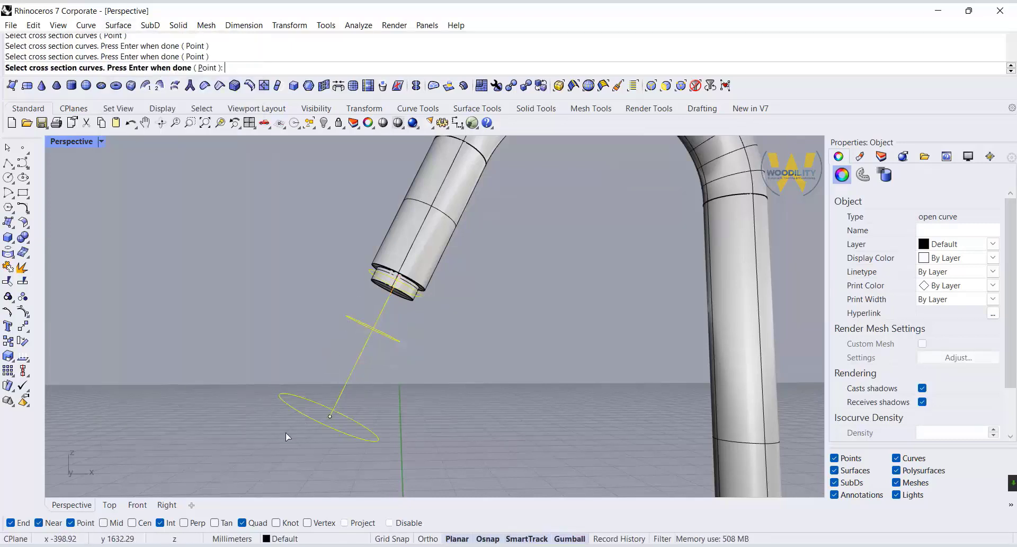
{"action": "key", "text": "Return"}
{"action": "key", "text": "Return"}
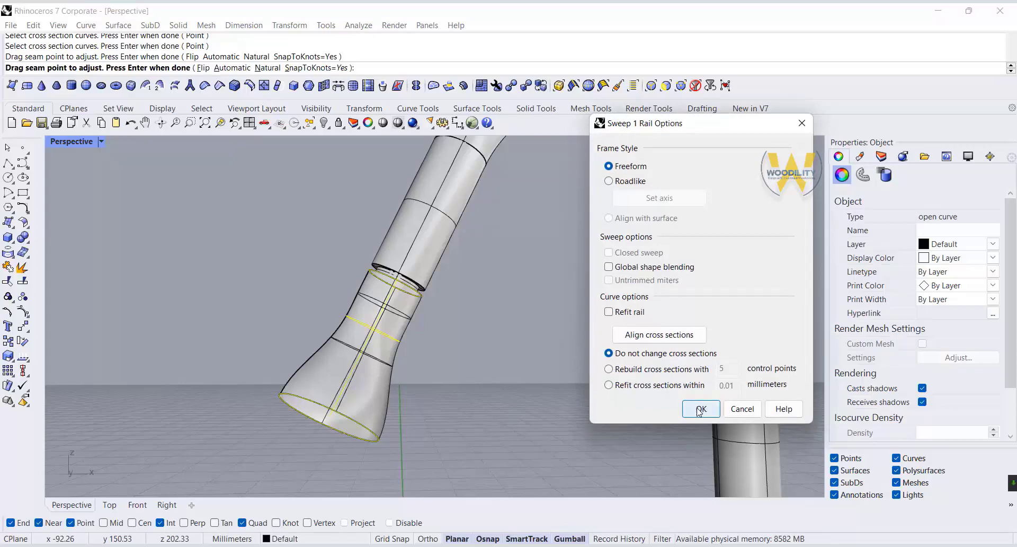
{"action": "left_click", "coordinate": [697, 408]}
Cap the open ends of the swept spray head to make it a closed solid.
{"action": "right_click_drag", "start_coordinate": [456, 386], "coordinate": [358, 392]}
{"action": "scroll", "coordinate": [358, 391], "scroll_direction": "down", "scroll_amount": 4}
{"action": "mouse_move", "coordinate": [357, 339]}
{"action": "right_mouse_down"}
{"action": "mouse_move", "coordinate": [426, 302]}
{"action": "mouse_move", "coordinate": [373, 345]}
{"action": "right_mouse_up"}
{"action": "scroll", "coordinate": [372, 394], "scroll_direction": "up", "scroll_amount": 3}
{"action": "left_click", "coordinate": [374, 395]}
{"action": "left_click", "coordinate": [26, 242]}
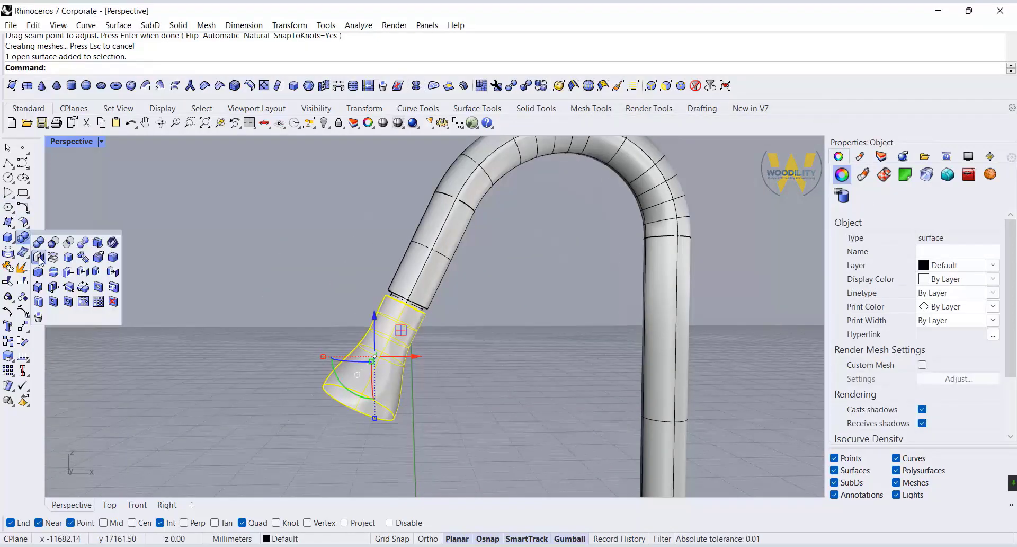
{"action": "left_click", "coordinate": [40, 257]}
{"action": "left_click", "coordinate": [568, 441]}
Align the gumball to the construction plane and orient the construction plane to the spray head.
{"action": "right_click_drag", "start_coordinate": [498, 387], "coordinate": [702, 393]}
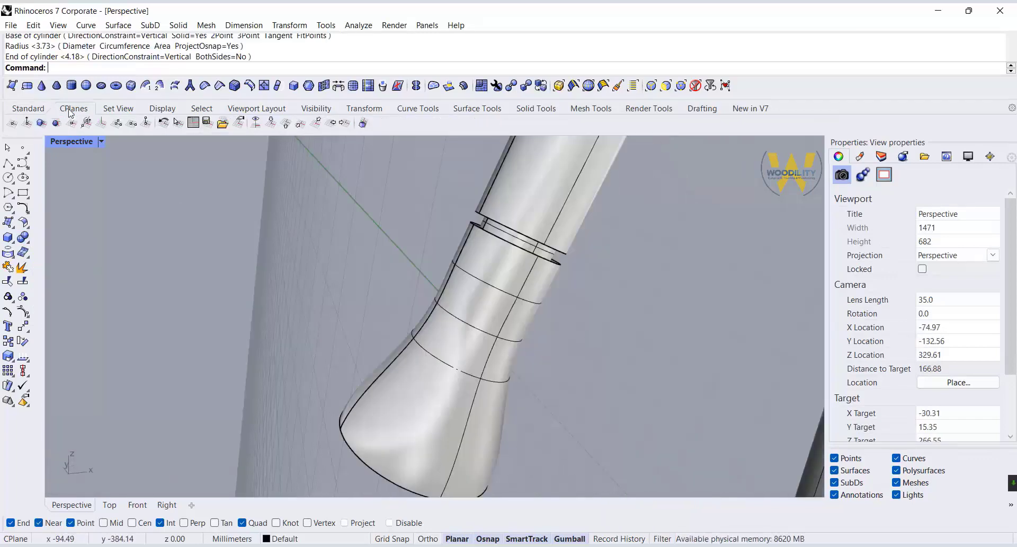
{"action": "right_click", "coordinate": [575, 538]}
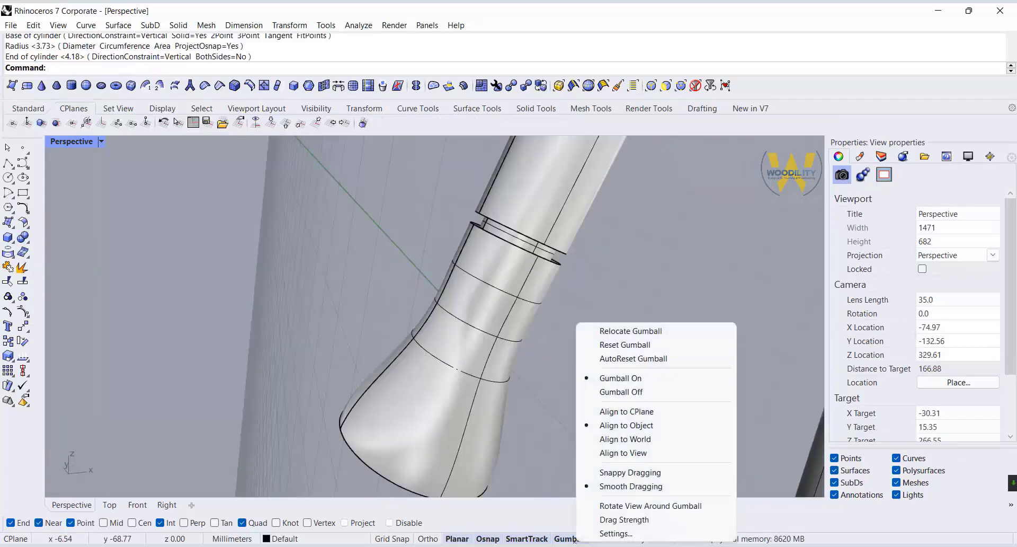
{"action": "left_click", "coordinate": [613, 415]}
{"action": "right_click_drag", "start_coordinate": [410, 291], "coordinate": [454, 309]}
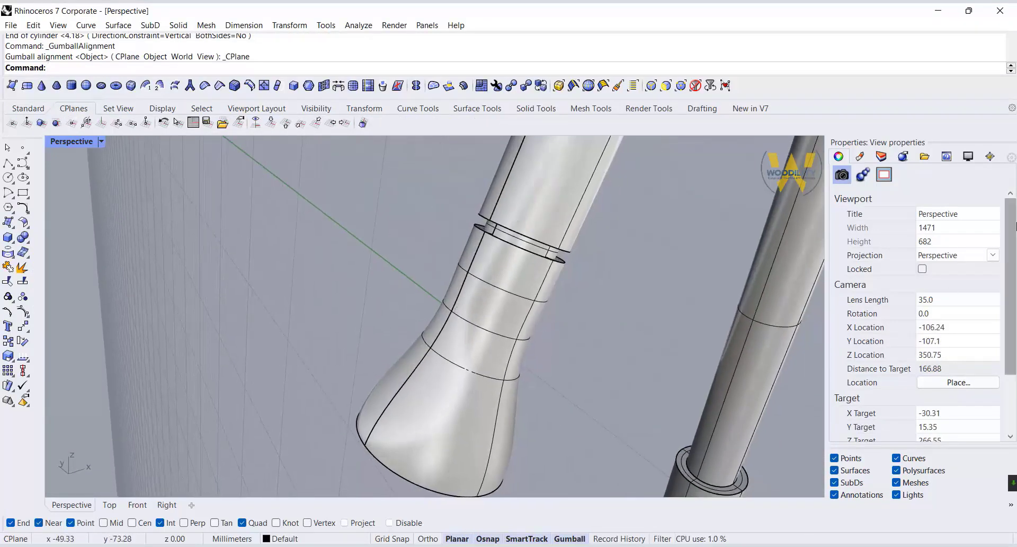
{"action": "left_click", "coordinate": [41, 123]}
{"action": "left_click", "coordinate": [478, 256]}
Create a small solid cylinder 3 mm high on the side of the spray head near its upper rim.
{"action": "left_click", "coordinate": [10, 251]}
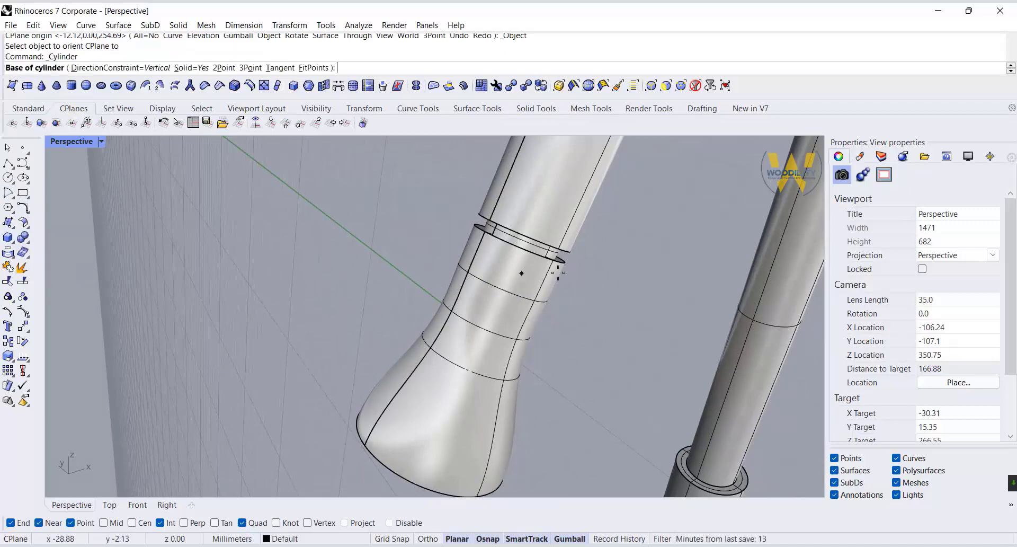
{"action": "left_click", "coordinate": [479, 235]}
{"action": "left_click", "coordinate": [491, 237]}
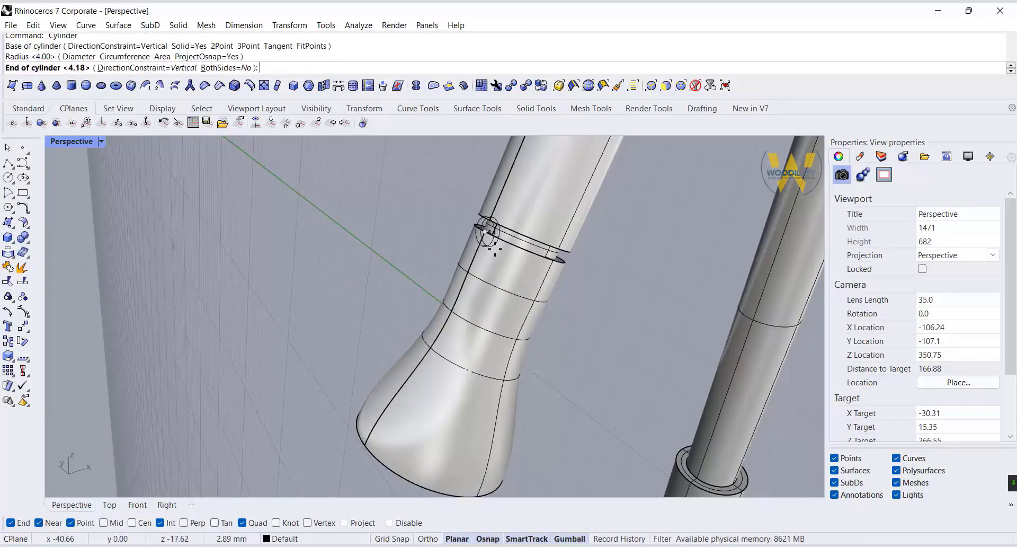
{"action": "key", "text": "Return"}
{"action": "scroll", "coordinate": [508, 225], "scroll_direction": "up", "scroll_amount": 6}
Rotate the small cylinder in the Front view about its upper corner so it follows the spray head's slanted side.
{"action": "left_click", "coordinate": [456, 234]}
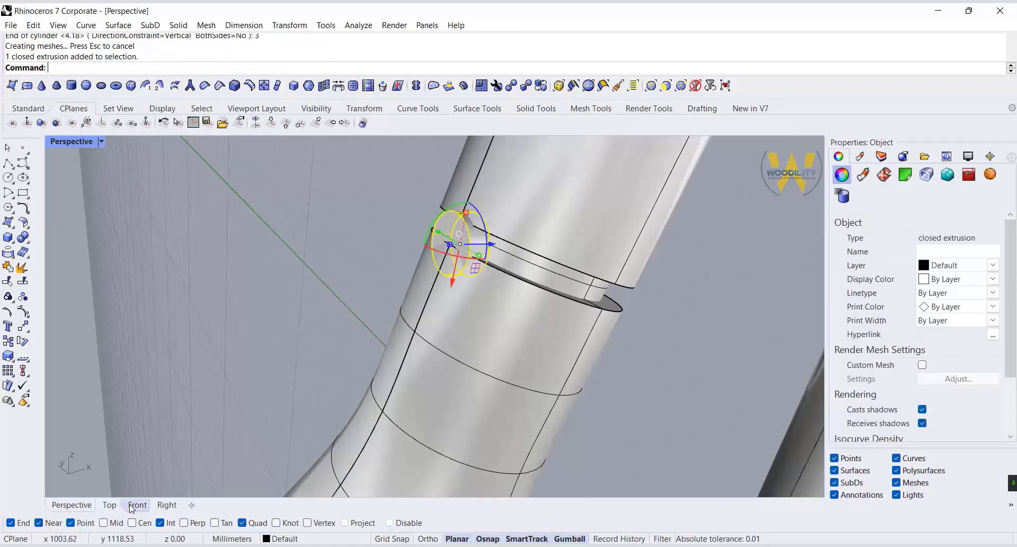
{"action": "left_click", "coordinate": [138, 505]}
{"action": "scroll", "coordinate": [556, 297], "scroll_direction": "up", "scroll_amount": 2}
{"action": "left_click_drag", "start_coordinate": [498, 337], "coordinate": [499, 338]}
{"action": "type", "text": "ro"}
{"action": "key", "text": "Return"}
{"action": "left_click", "coordinate": [508, 277]}
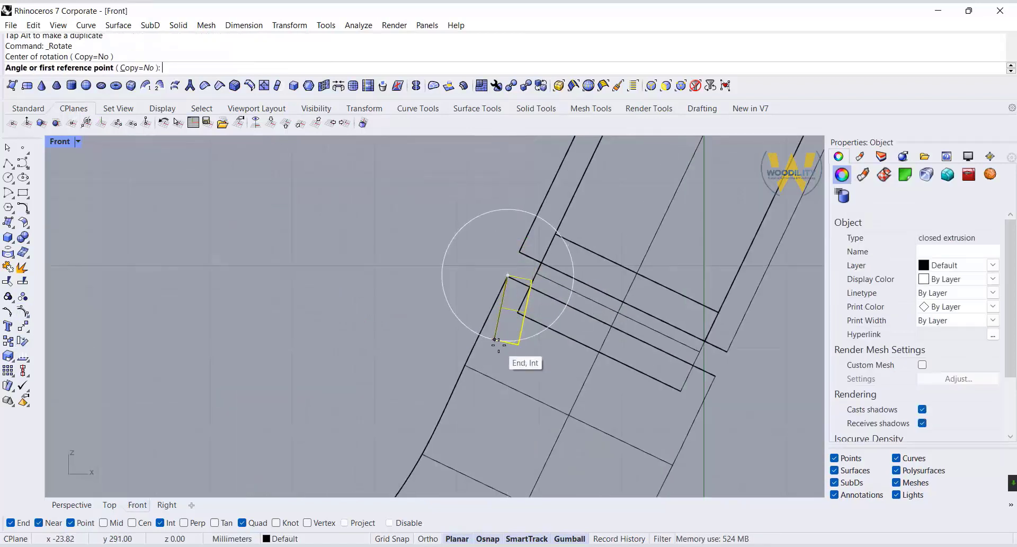
{"action": "left_click", "coordinate": [495, 341]}
{"action": "left_click", "coordinate": [478, 339]}
Align the gumball to the object, then move the small cylinder down along the spray head's side and slightly outward.
{"action": "scroll", "coordinate": [526, 269], "scroll_direction": "up", "scroll_amount": 6}
{"action": "right_click", "coordinate": [569, 540]}
{"action": "left_click", "coordinate": [594, 419]}
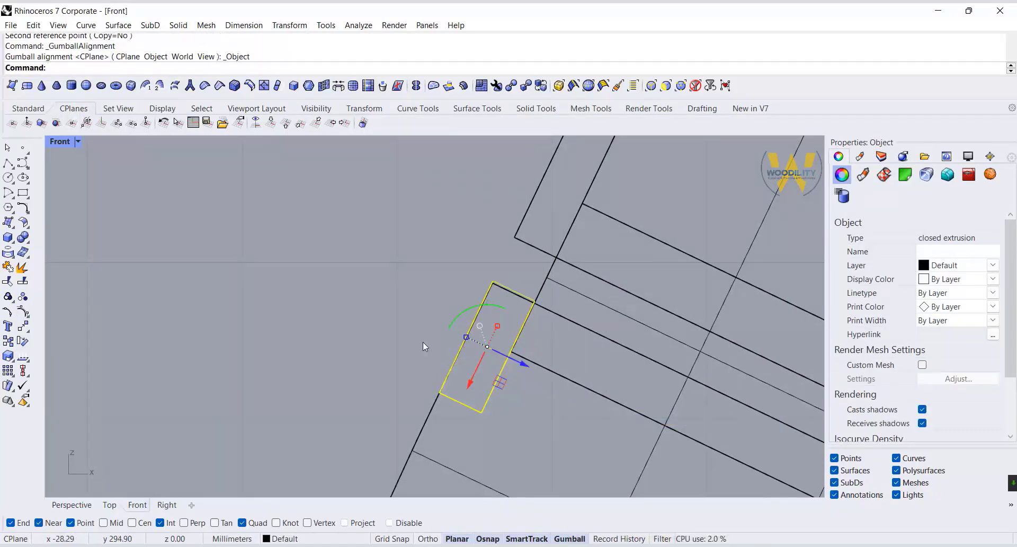
{"action": "left_click_drag", "start_coordinate": [430, 503], "coordinate": [542, 255]}
{"action": "right_click_drag", "start_coordinate": [445, 461], "coordinate": [541, 266]}
{"action": "left_click_drag", "start_coordinate": [543, 255], "coordinate": [503, 325]}
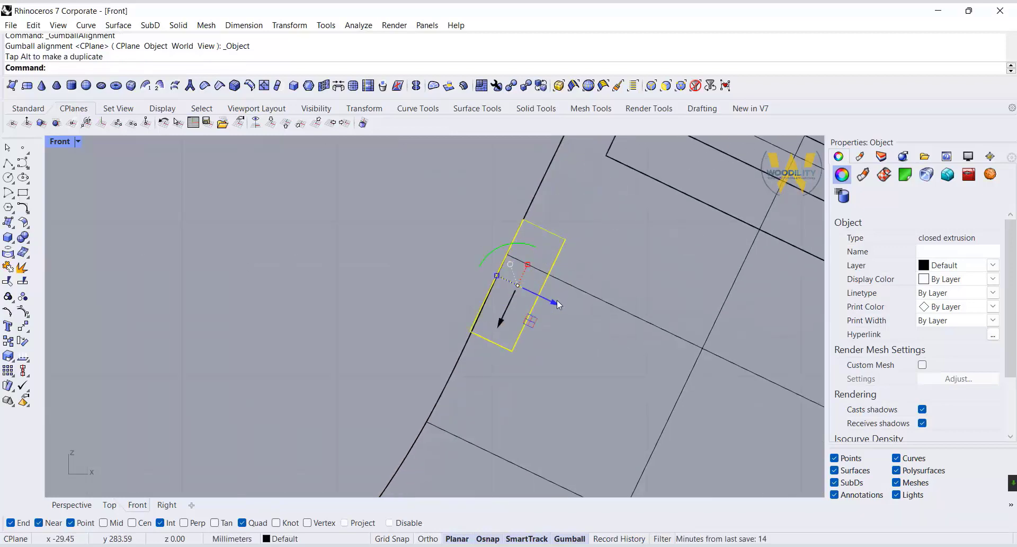
{"action": "left_click_drag", "start_coordinate": [555, 301], "coordinate": [545, 297]}
Subtract the small cylinder from the spray head with Boolean Difference to cut a round button recess.
{"action": "double_click", "coordinate": [55, 142]}
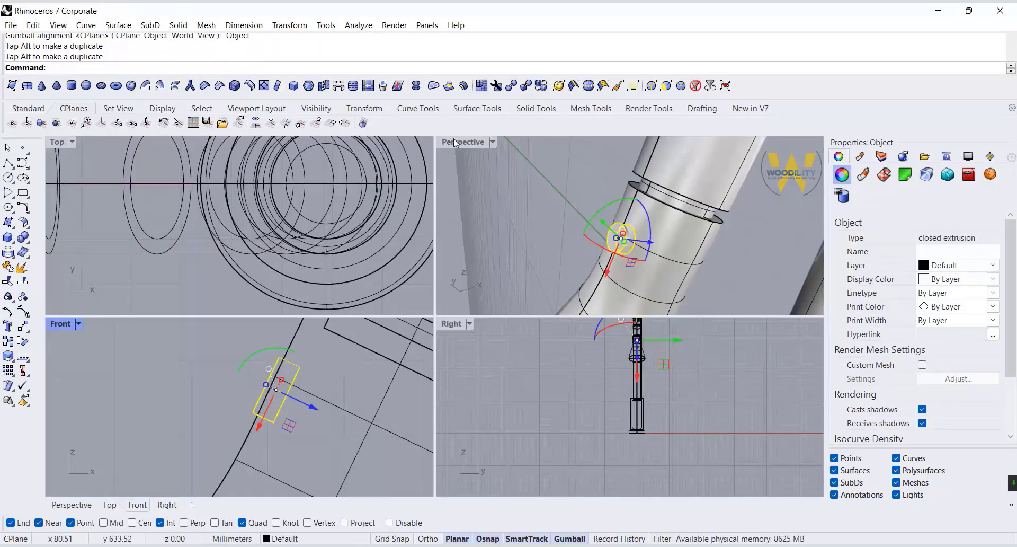
{"action": "double_click", "coordinate": [454, 141]}
{"action": "right_click_drag", "start_coordinate": [450, 265], "coordinate": [618, 304]}
{"action": "left_click", "coordinate": [619, 304]}
{"action": "scroll", "coordinate": [568, 336], "scroll_direction": "up", "scroll_amount": 4}
{"action": "left_click", "coordinate": [509, 299]}
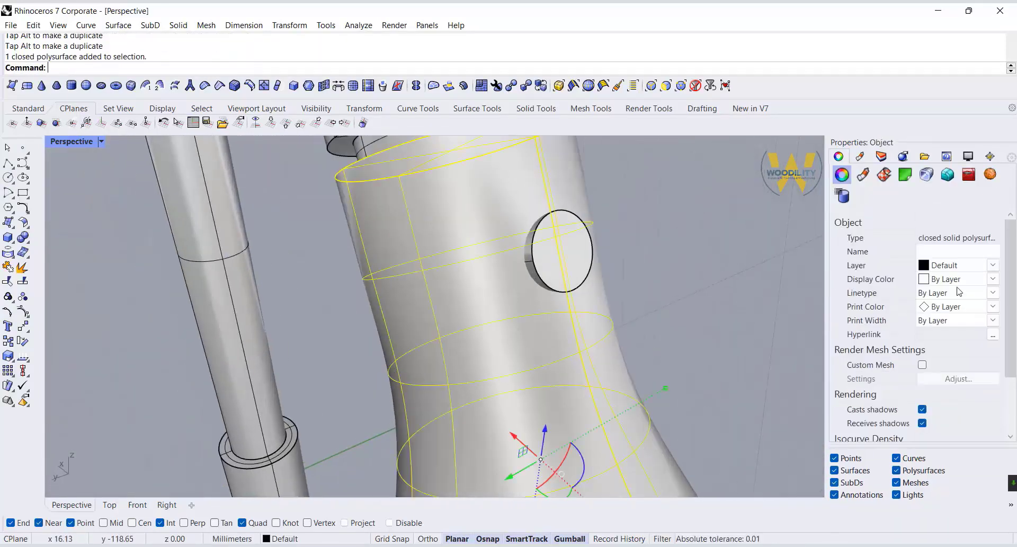
{"action": "left_click", "coordinate": [28, 241]}
{"action": "left_click", "coordinate": [54, 241]}
{"action": "left_click", "coordinate": [553, 262]}
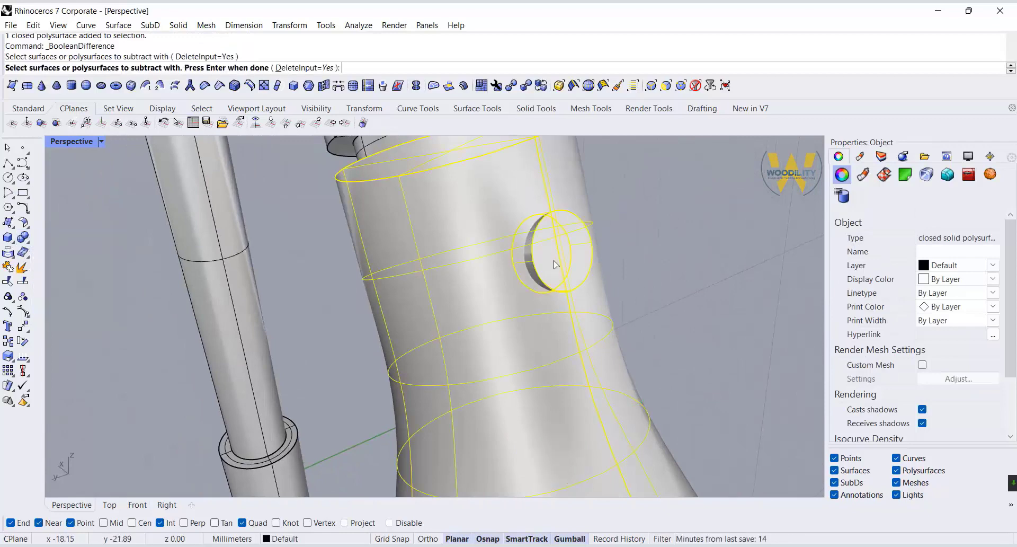
{"action": "right_click", "coordinate": [554, 263]}
{"action": "left_click", "coordinate": [696, 330]}
{"action": "right_click_drag", "start_coordinate": [697, 331], "coordinate": [586, 322]}
{"action": "scroll", "coordinate": [592, 311], "scroll_direction": "up", "scroll_amount": 2}
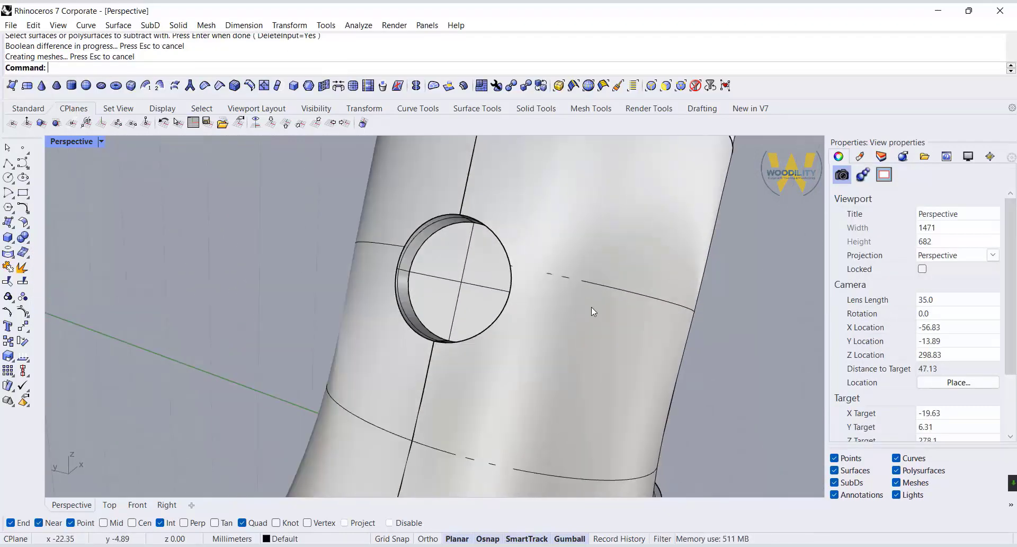
{"action": "left_click", "coordinate": [15, 243]}
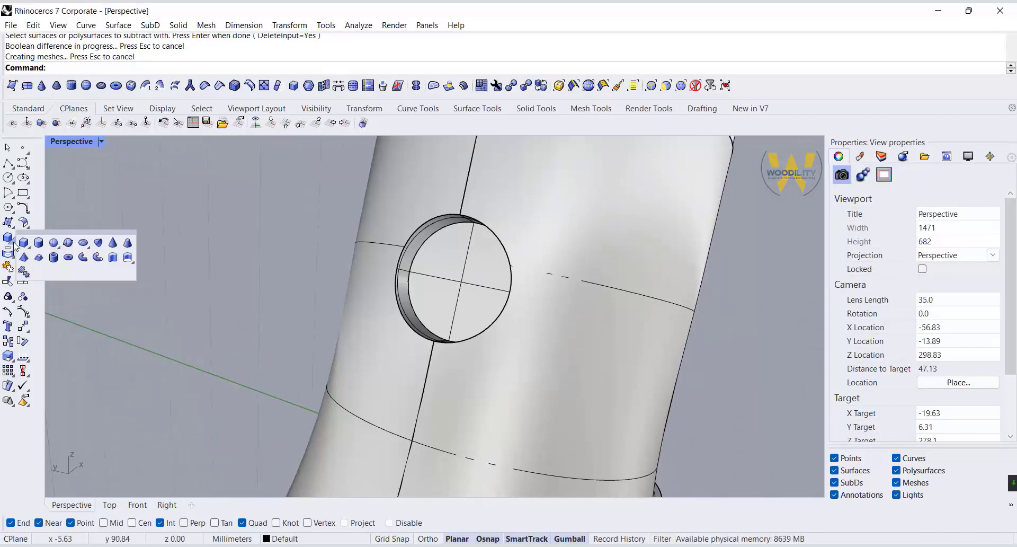
{"action": "left_click", "coordinate": [431, 230]}
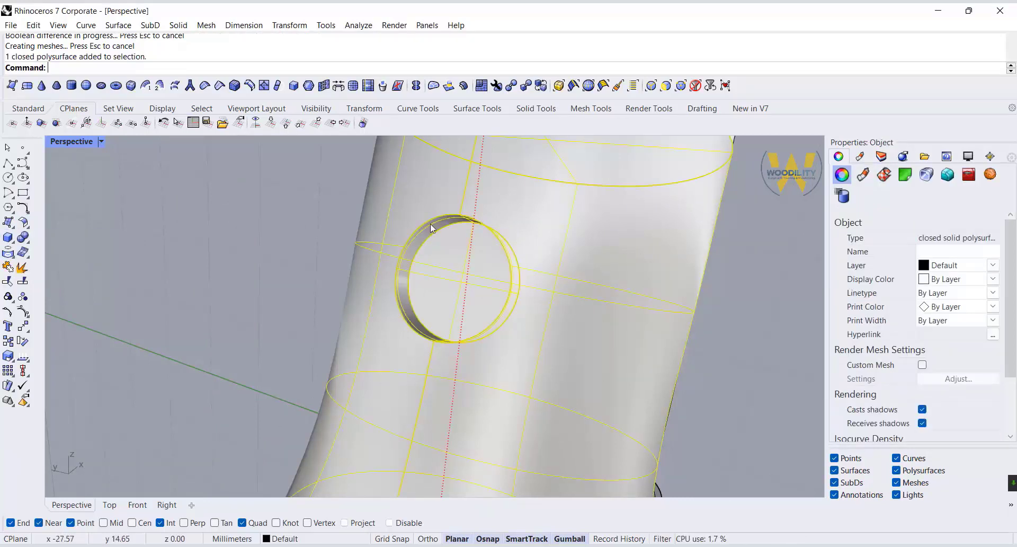
{"action": "left_click", "coordinate": [16, 259]}
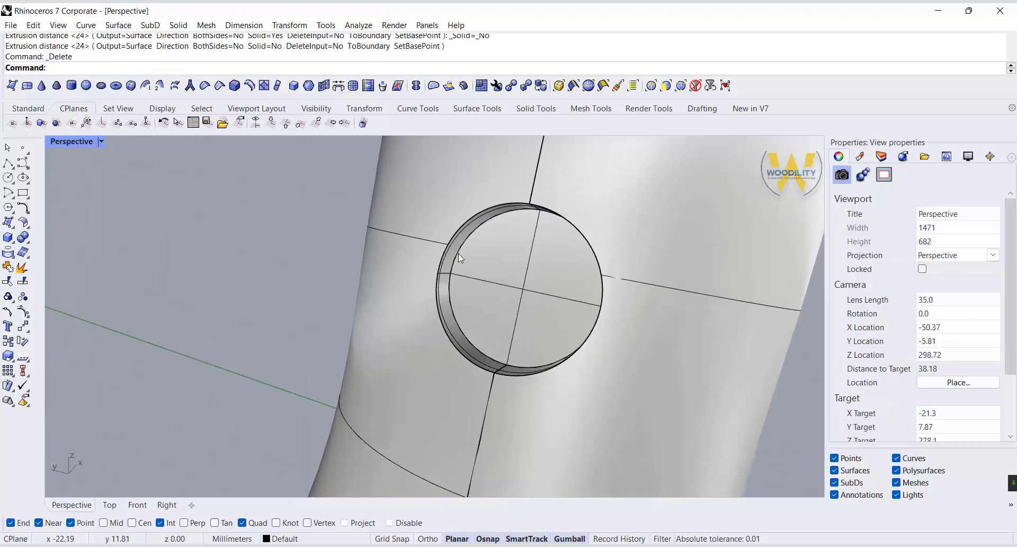
Duplicate the inner circular edge at the floor of the button recess.
{"action": "right_click_drag", "start_coordinate": [479, 272], "coordinate": [382, 302]}
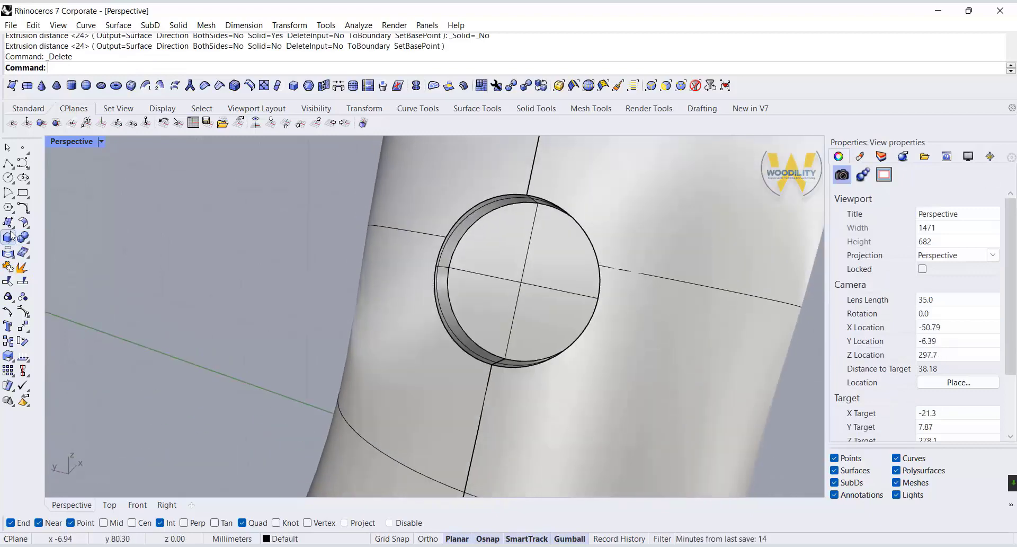
{"action": "left_click", "coordinate": [14, 255]}
{"action": "left_click", "coordinate": [55, 259]}
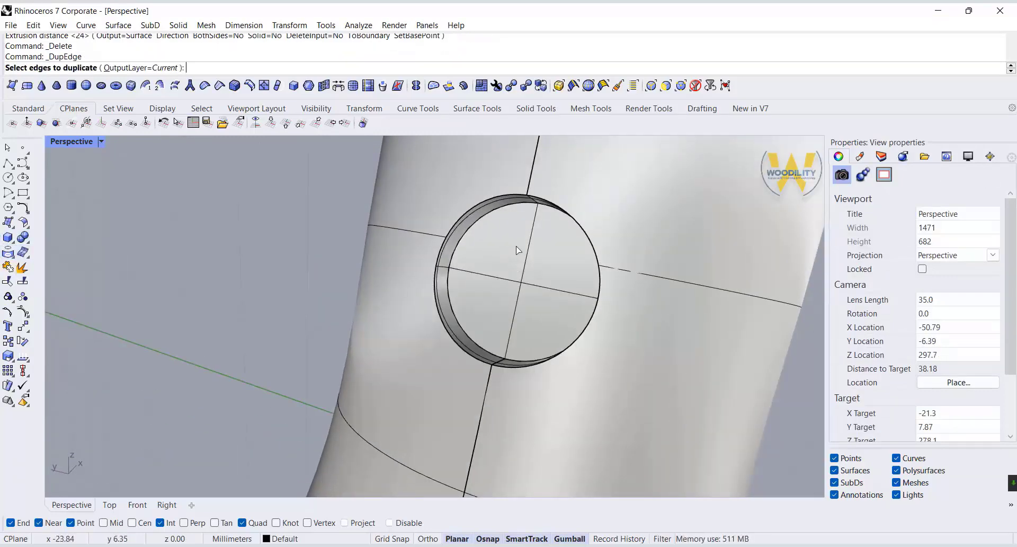
{"action": "left_click", "coordinate": [484, 218]}
{"action": "right_click_drag", "start_coordinate": [493, 279], "coordinate": [509, 299]}
{"action": "right_click", "coordinate": [509, 301]}
Extrude the duplicated circle outward from the recess into a short tube projecting beyond the spray head.
{"action": "right_click_drag", "start_coordinate": [598, 324], "coordinate": [445, 349]}
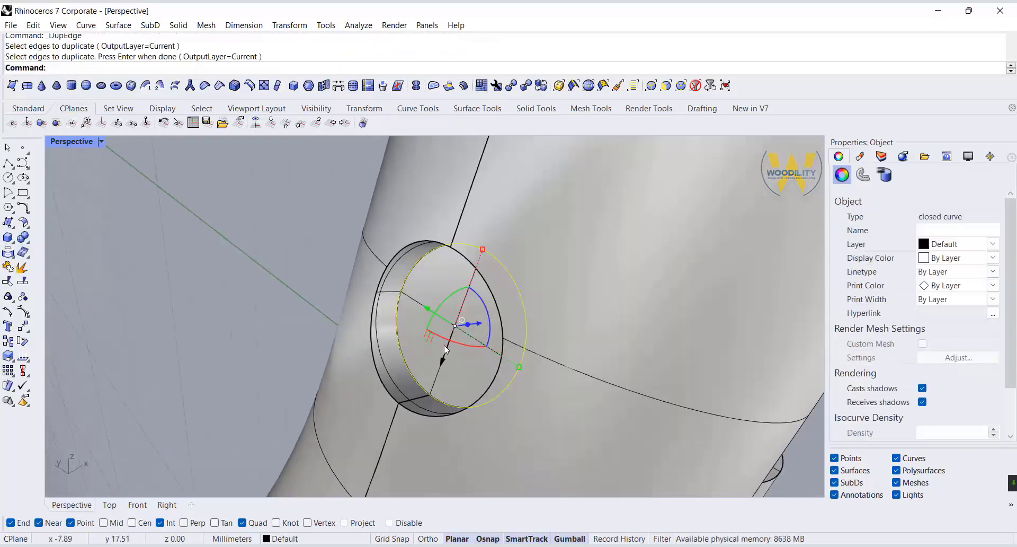
{"action": "left_click_drag", "start_coordinate": [469, 328], "coordinate": [368, 335]}
{"action": "scroll", "coordinate": [374, 321], "scroll_direction": "down", "scroll_amount": 8}
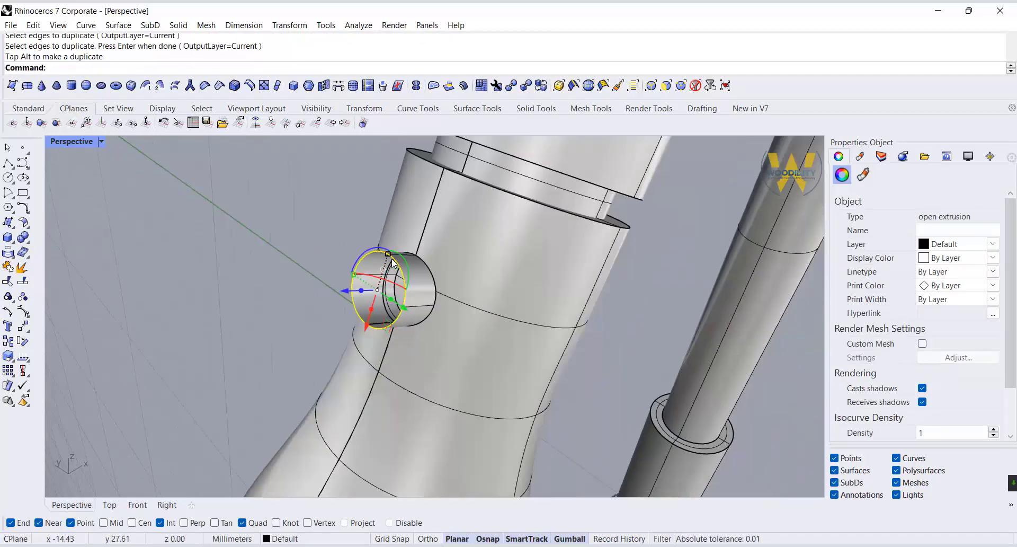
{"action": "right_click_drag", "start_coordinate": [387, 253], "coordinate": [416, 289]}
{"action": "scroll", "coordinate": [423, 293], "scroll_direction": "up", "scroll_amount": 5}
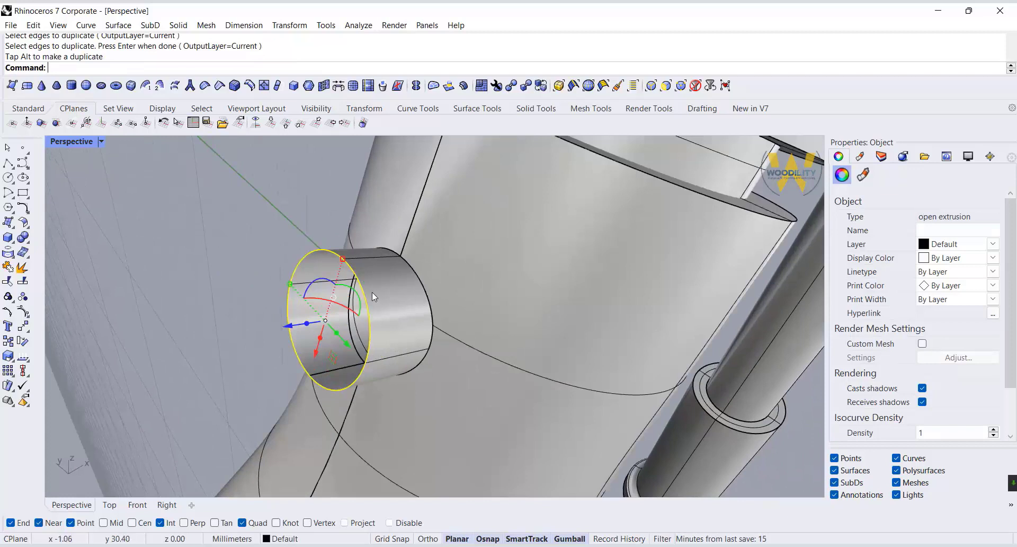
{"action": "key", "text": "Escape"}
Scale the extruded button tube slightly along its axis from its inner end.
{"action": "left_click", "coordinate": [392, 327]}
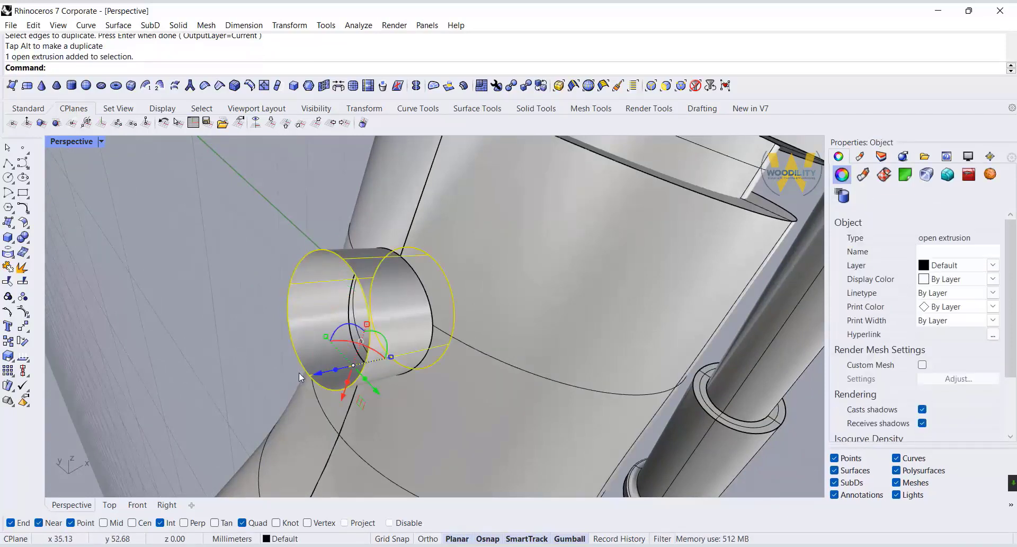
{"action": "left_click_drag", "start_coordinate": [390, 353], "coordinate": [383, 359]}
{"action": "left_click", "coordinate": [154, 314]}
{"action": "right_click_drag", "start_coordinate": [154, 315], "coordinate": [249, 303]}
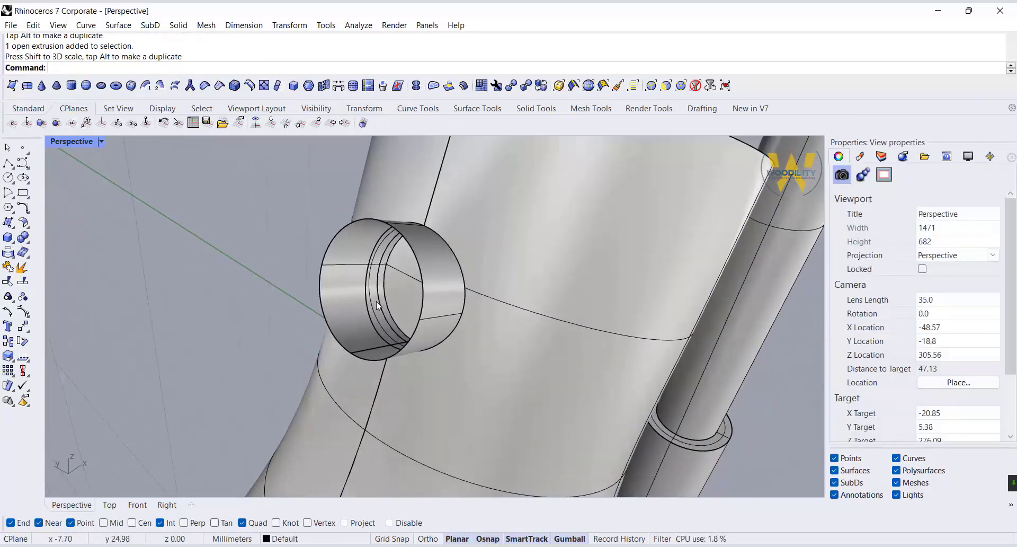
Cap both ends of the extruded tube to form a solid button.
{"action": "left_click", "coordinate": [414, 285]}
{"action": "left_click", "coordinate": [332, 269]}
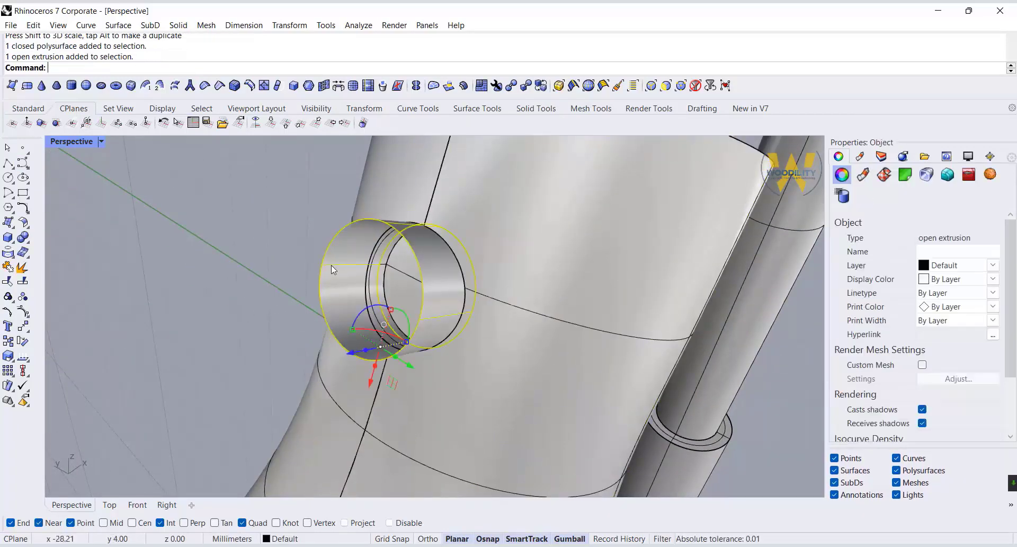
{"action": "left_click", "coordinate": [29, 243]}
{"action": "left_click", "coordinate": [39, 256]}
{"action": "left_click", "coordinate": [229, 279]}
{"action": "right_click_drag", "start_coordinate": [233, 281], "coordinate": [445, 320]}
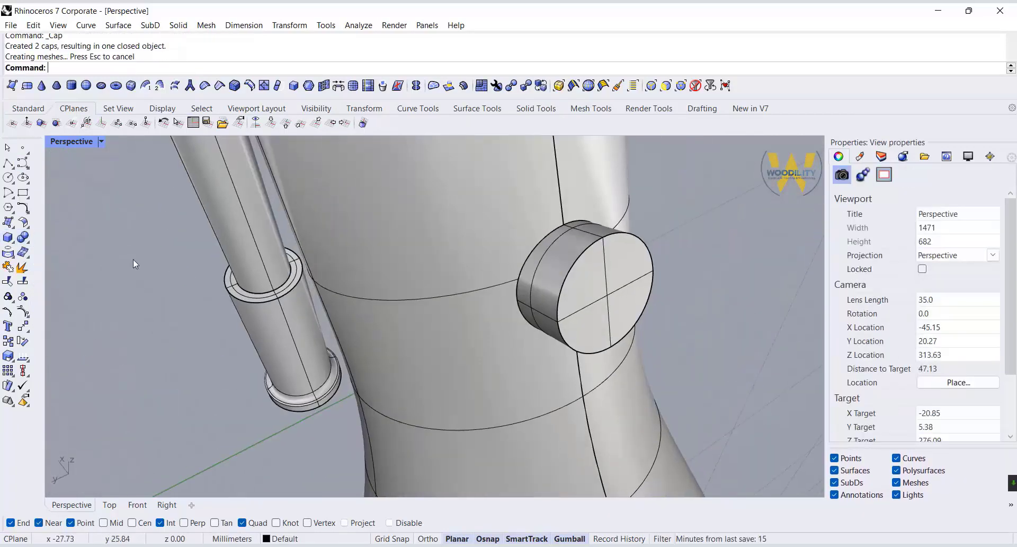
Hide the solid button to expose the round recess in the spray head.
{"action": "scroll", "coordinate": [580, 298], "scroll_direction": "up", "scroll_amount": 2}
{"action": "left_click", "coordinate": [597, 303]}
{"action": "middle_click", "coordinate": [597, 303]}
{"action": "left_click", "coordinate": [567, 298]}
Fillet the edges of the round recess in the spray head with a 0.5 mm radius.
{"action": "right_click_drag", "start_coordinate": [568, 299], "coordinate": [518, 296]}
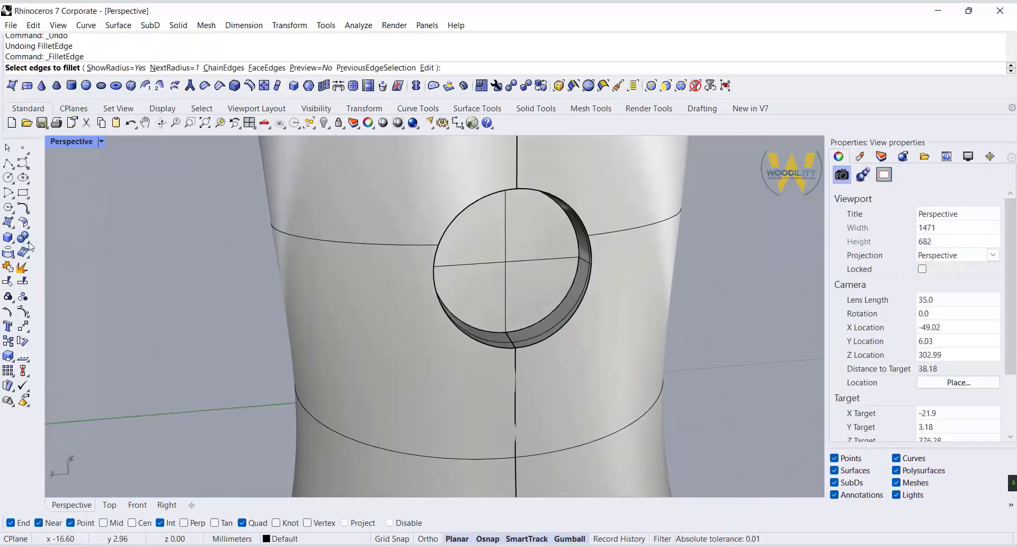
{"action": "type", "text": ".5"}
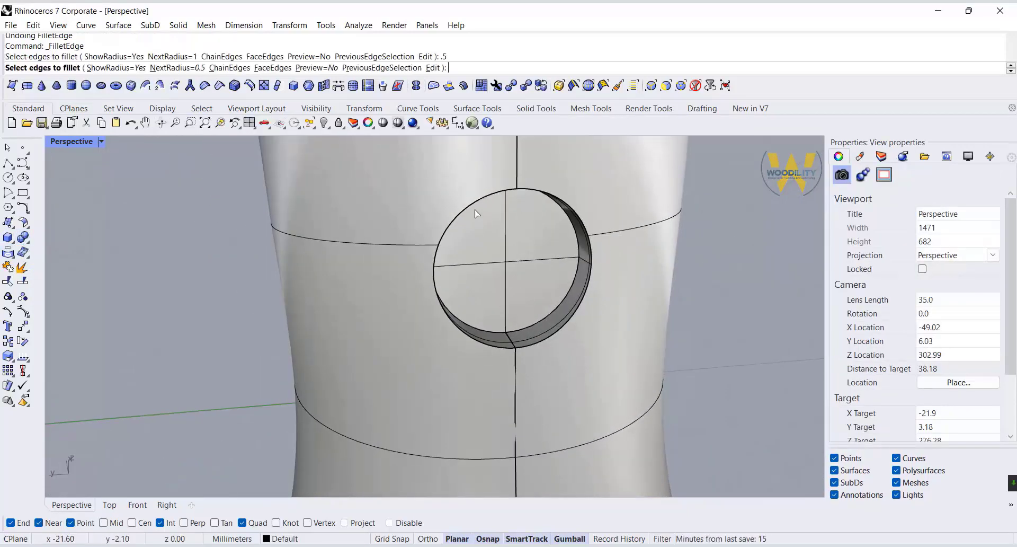
{"action": "left_click", "coordinate": [468, 209]}
{"action": "left_click", "coordinate": [564, 213]}
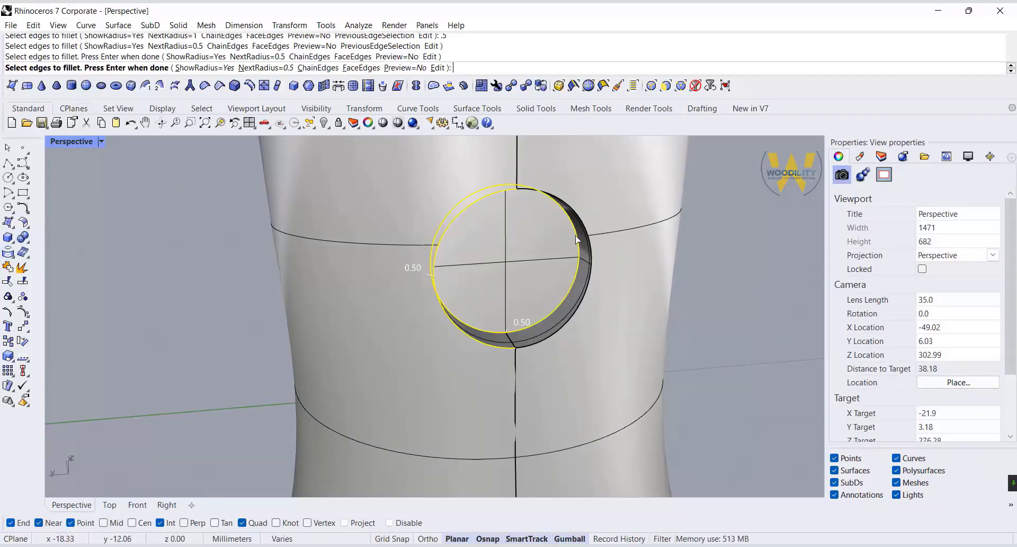
{"action": "key", "text": "Return"}
{"action": "key", "text": "Return"}
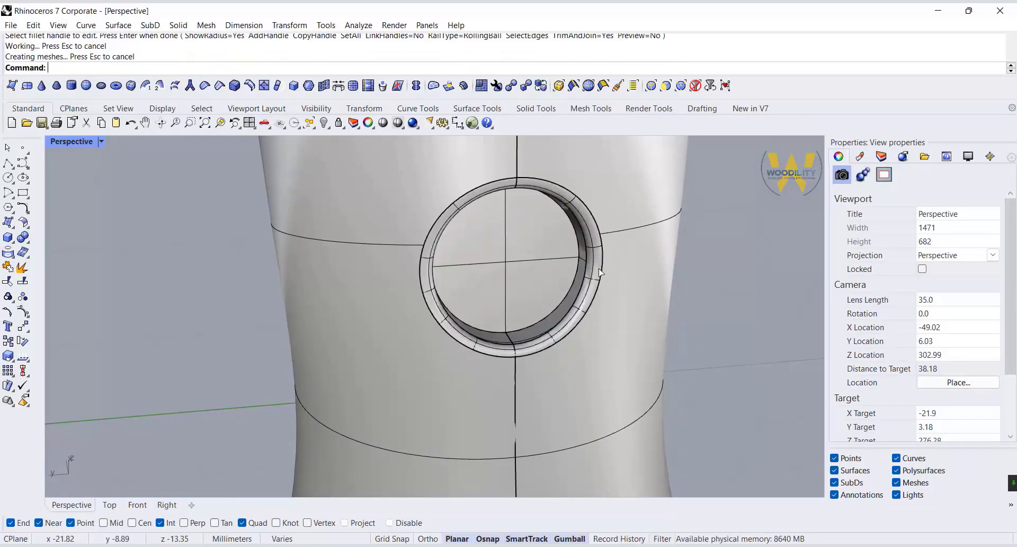
Show the hidden round button and fillet its outer circular edge with a 0.5 mm radius.
{"action": "middle_click", "coordinate": [643, 354]}
{"action": "left_click", "coordinate": [613, 342]}
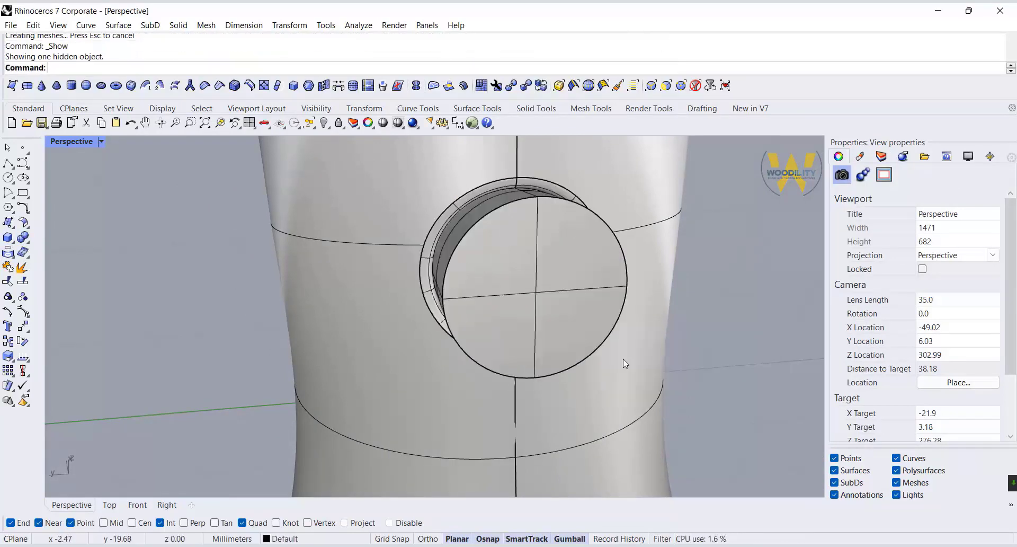
{"action": "right_click_drag", "start_coordinate": [624, 359], "coordinate": [608, 344]}
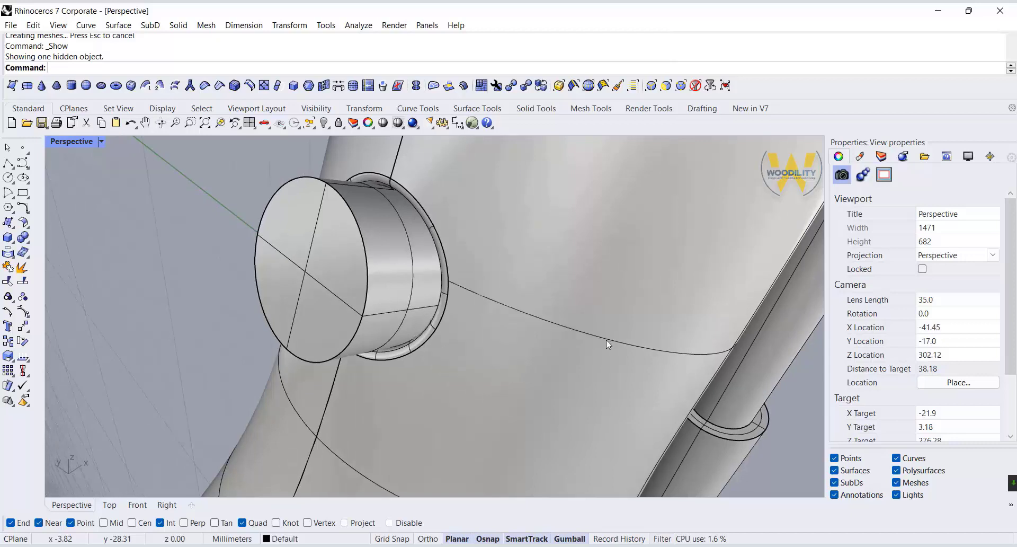
{"action": "left_click", "coordinate": [27, 242]}
{"action": "left_click", "coordinate": [113, 258]}
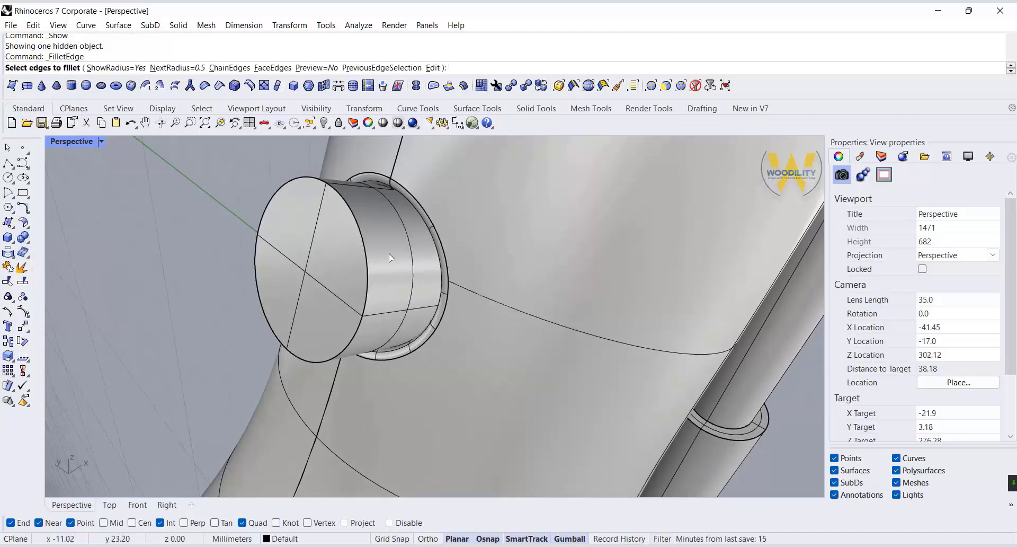
{"action": "left_click", "coordinate": [367, 258]}
{"action": "right_click", "coordinate": [379, 263]}
{"action": "right_click", "coordinate": [378, 267]}
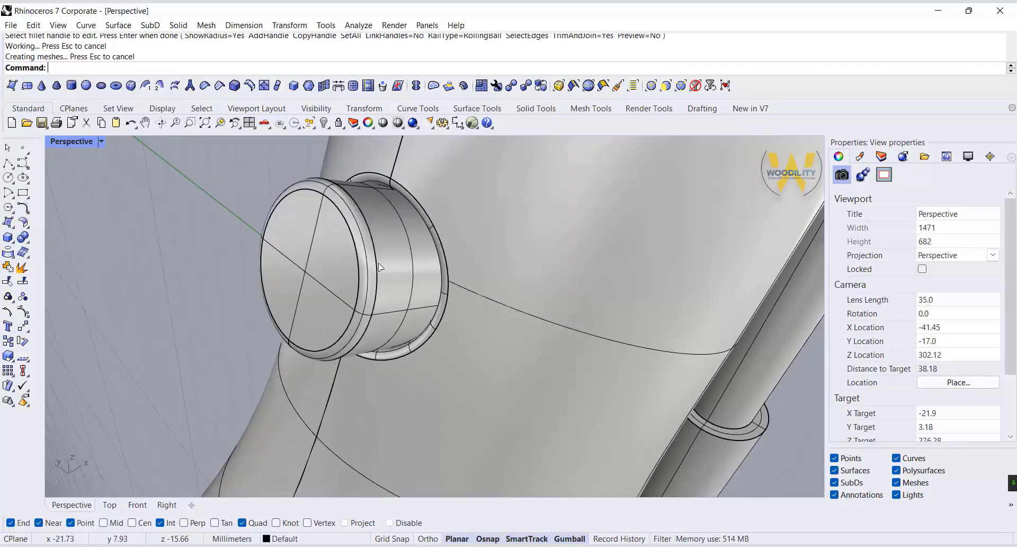
Draw a box about 13.9 by 4.2 mm beside the round button in the top view, using its width as height.
{"action": "scroll", "coordinate": [418, 323], "scroll_direction": "down", "scroll_amount": 12}
{"action": "right_click_drag", "start_coordinate": [514, 383], "coordinate": [590, 326]}
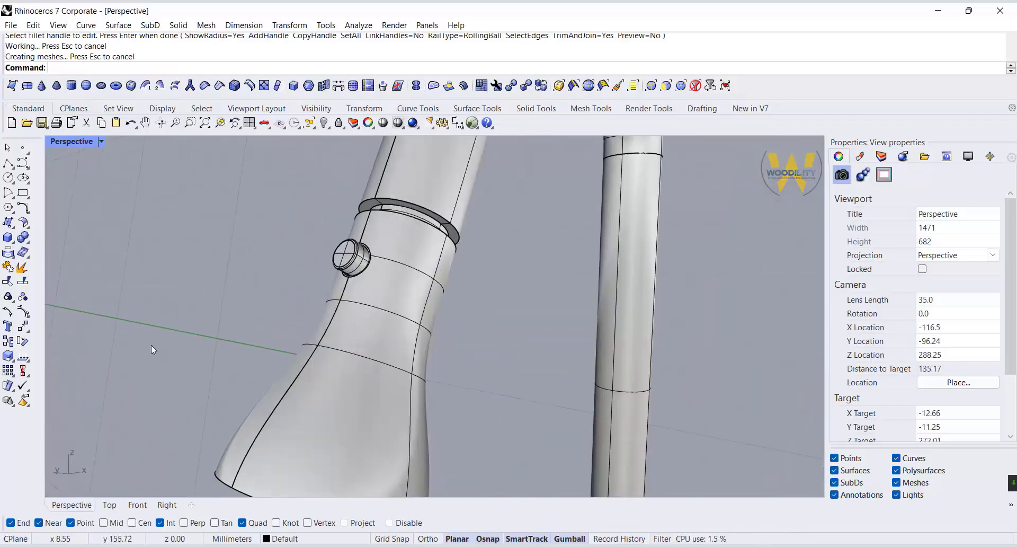
{"action": "left_click", "coordinate": [4, 239]}
{"action": "left_click", "coordinate": [110, 505]}
{"action": "left_click", "coordinate": [262, 332]}
{"action": "key", "text": "Escape"}
{"action": "right_click", "coordinate": [262, 332]}
{"action": "left_click", "coordinate": [280, 336]}
{"action": "left_click", "coordinate": [421, 377]}
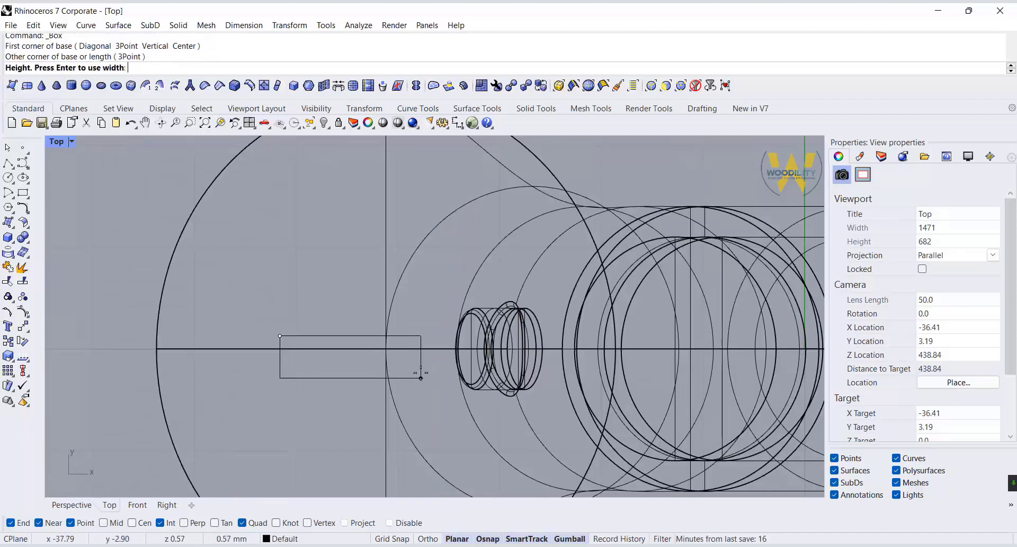
{"action": "right_click", "coordinate": [420, 376]}
Move the box by its short side's midpoint to the flared end's outermost point, and raise it to spray head level.
{"action": "left_click", "coordinate": [21, 325]}
{"action": "left_click", "coordinate": [104, 523]}
{"action": "left_click", "coordinate": [280, 357]}
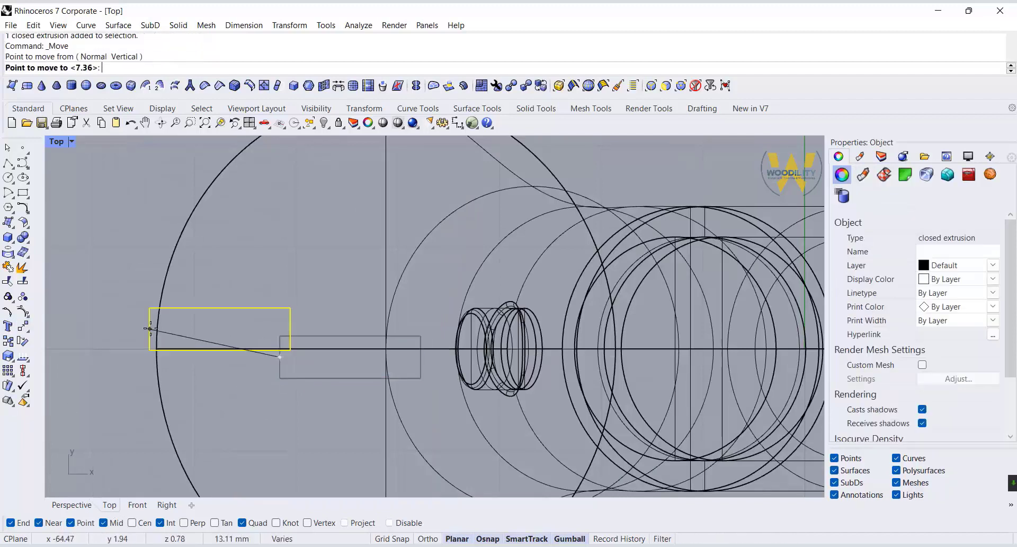
{"action": "left_click", "coordinate": [157, 348]}
{"action": "double_click", "coordinate": [56, 141]}
{"action": "scroll", "coordinate": [220, 469], "scroll_direction": "up", "scroll_amount": 4}
{"action": "left_click_drag", "start_coordinate": [181, 421], "coordinate": [186, 373]}
Set the box's Z size to 3 mm.
{"action": "left_click", "coordinate": [990, 156]}
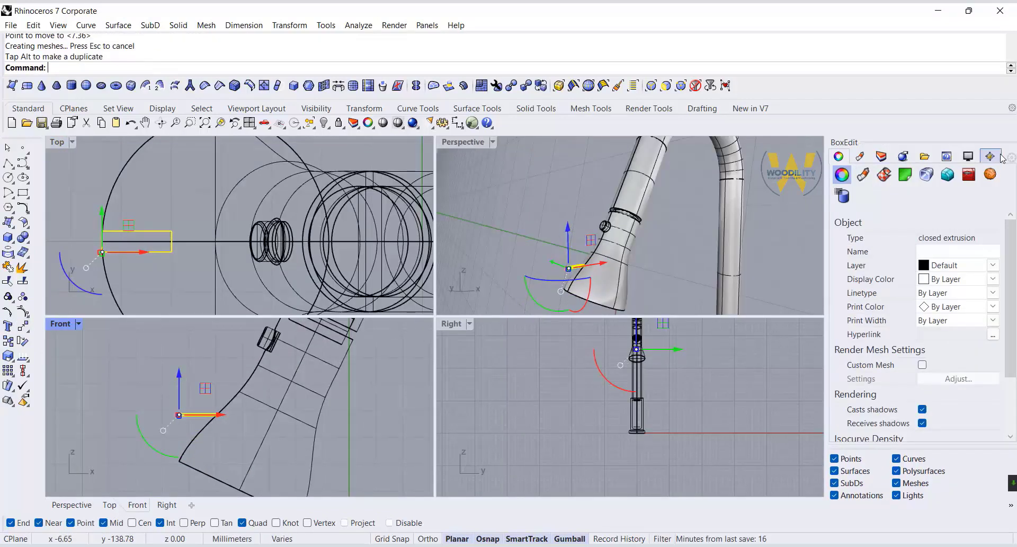
{"action": "left_click_drag", "start_coordinate": [874, 264], "coordinate": [698, 291]}
{"action": "type", "text": "3"}
{"action": "key", "text": "Return"}
Shift the box up beside the spray head below the round button and rotate it to follow the wall's slope.
{"action": "scroll", "coordinate": [170, 443], "scroll_direction": "up", "scroll_amount": 4}
{"action": "right_click_drag", "start_coordinate": [168, 441], "coordinate": [125, 492]}
{"action": "left_click_drag", "start_coordinate": [163, 451], "coordinate": [230, 449]}
{"action": "left_click_drag", "start_coordinate": [209, 411], "coordinate": [209, 353]}
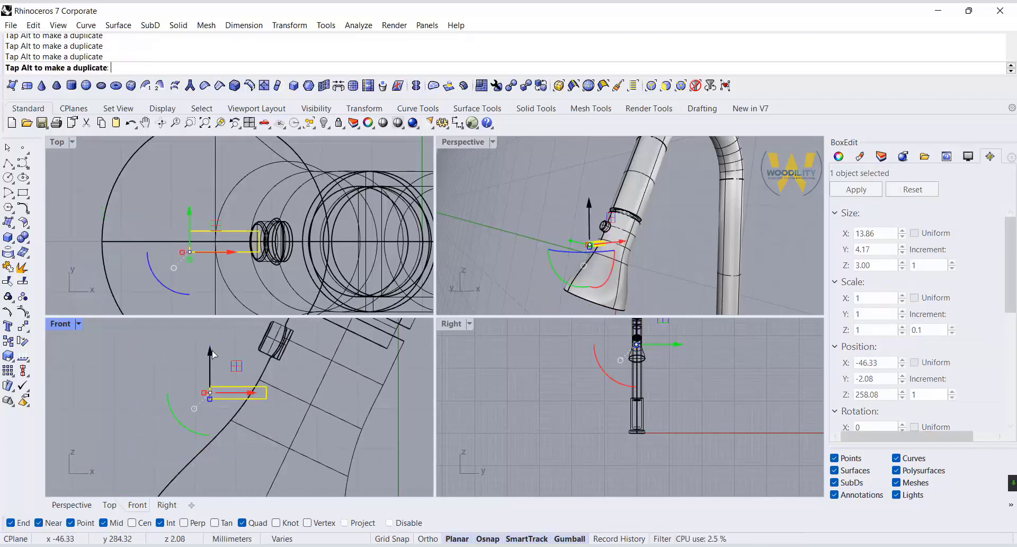
{"action": "left_click_drag", "start_coordinate": [180, 421], "coordinate": [218, 432]}
Move the tilted box by its lower corner so that it straddles the spray head wall below the round button.
{"action": "left_click", "coordinate": [23, 326]}
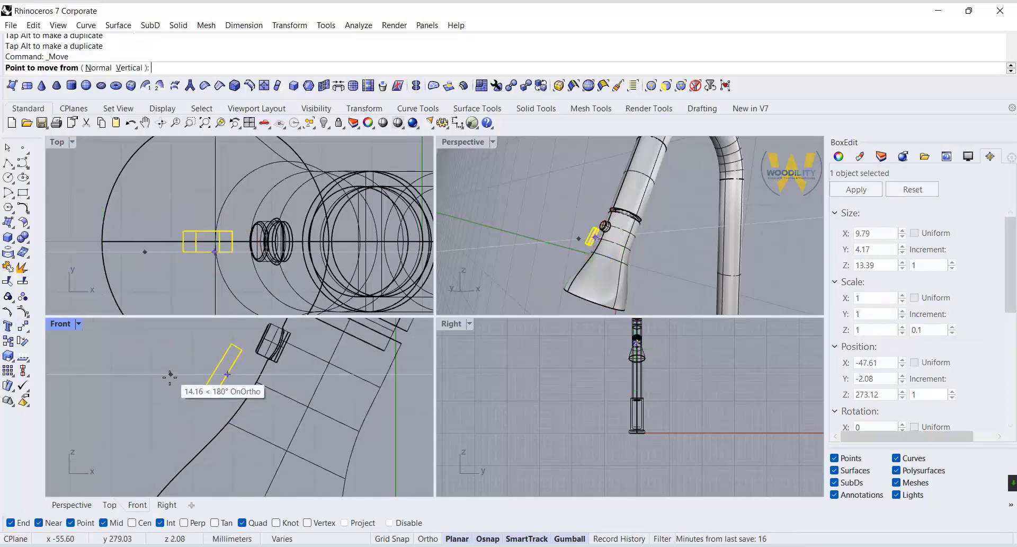
{"action": "scroll", "coordinate": [171, 374], "scroll_direction": "up", "scroll_amount": 6}
{"action": "left_click", "coordinate": [249, 419]}
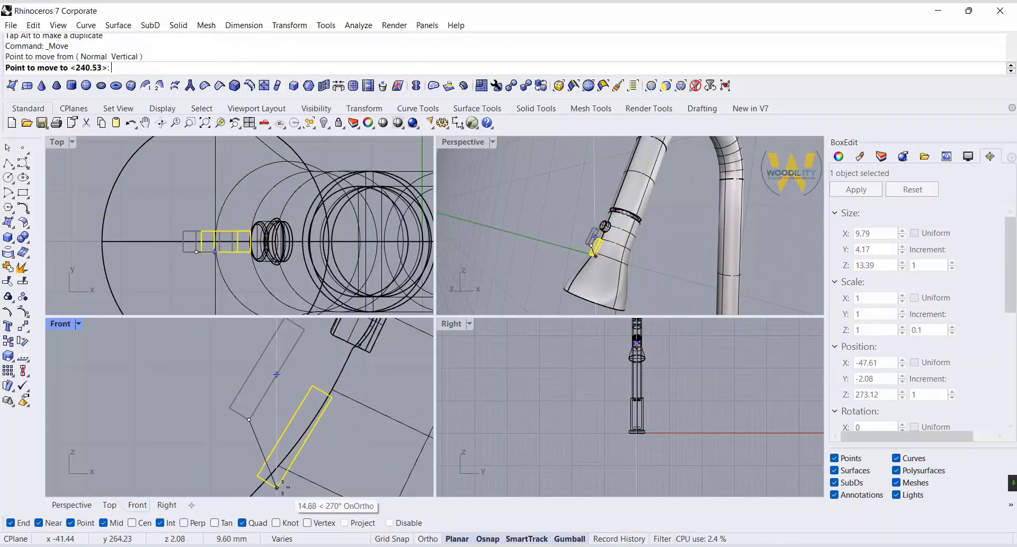
{"action": "left_click", "coordinate": [285, 485]}
{"action": "right_click", "coordinate": [330, 446]}
{"action": "key", "text": "Escape"}
Try scaling the tilted box in the top view, and undo the scaling.
{"action": "right_click_drag", "start_coordinate": [519, 249], "coordinate": [636, 252]}
{"action": "left_click", "coordinate": [700, 277]}
{"action": "scroll", "coordinate": [625, 261], "scroll_direction": "up", "scroll_amount": 10}
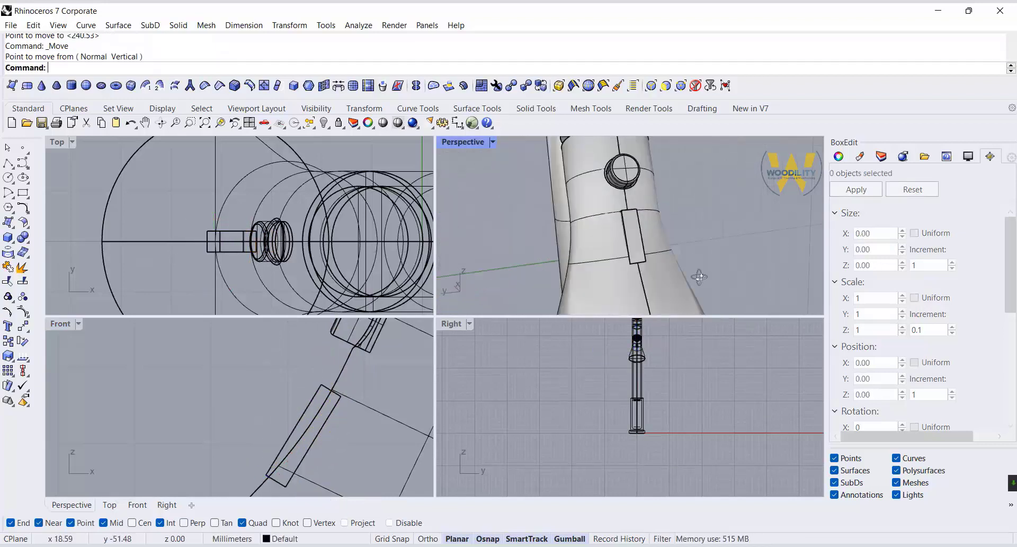
{"action": "left_click", "coordinate": [642, 249]}
{"action": "left_click", "coordinate": [131, 268]}
{"action": "scroll", "coordinate": [205, 257], "scroll_direction": "up", "scroll_amount": 10}
{"action": "left_click", "coordinate": [294, 233]}
{"action": "left_click_drag", "start_coordinate": [249, 266], "coordinate": [249, 275]}
{"action": "scroll", "coordinate": [249, 273], "scroll_direction": "down", "scroll_amount": 6}
{"action": "left_click", "coordinate": [145, 123]}
{"action": "left_click", "coordinate": [130, 123]}
{"action": "key", "text": "Escape"}
{"action": "left_click", "coordinate": [131, 122]}
{"action": "key", "text": "Escape"}
Set the tilted box's X size to 10 mm and its Z size to 14 mm.
{"action": "left_click", "coordinate": [285, 226]}
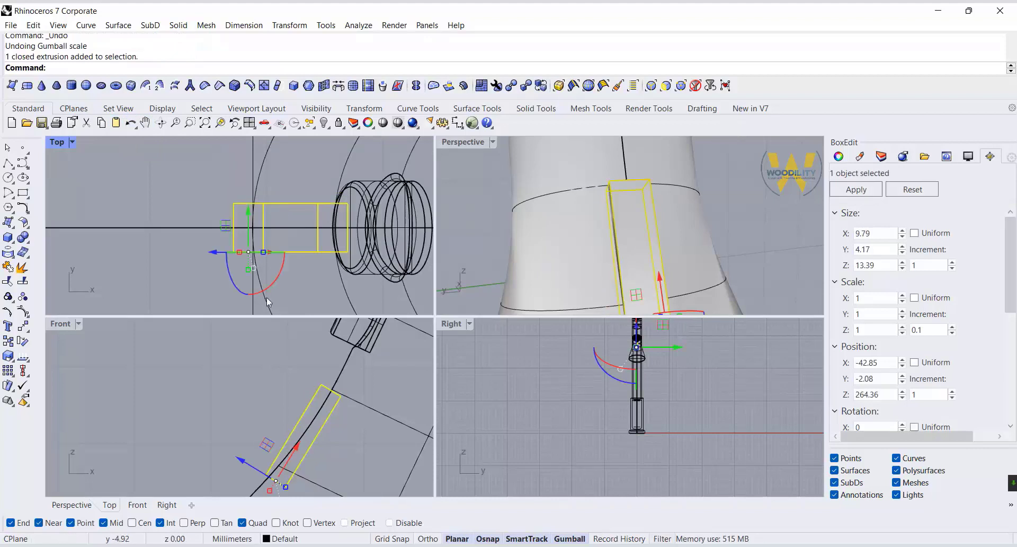
{"action": "type", "text": "10"}
{"action": "key", "text": "Return"}
{"action": "double_click", "coordinate": [865, 265]}
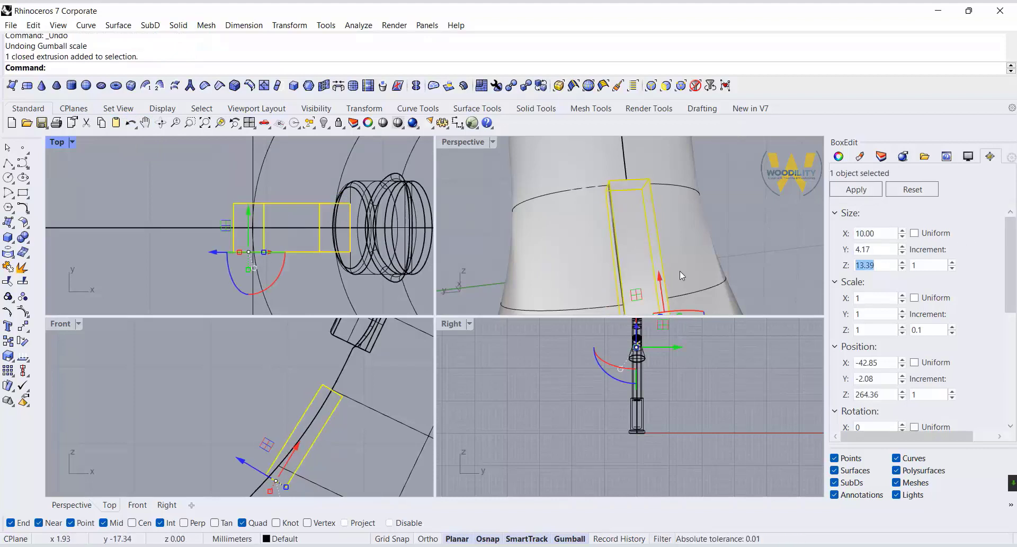
{"action": "type", "text": "14"}
{"action": "key", "text": "Return"}
Nudge the tilted box along the spray head's slope toward the round button, undoing a trial scaling.
{"action": "left_click", "coordinate": [735, 188]}
{"action": "right_click_drag", "start_coordinate": [735, 189], "coordinate": [486, 236]}
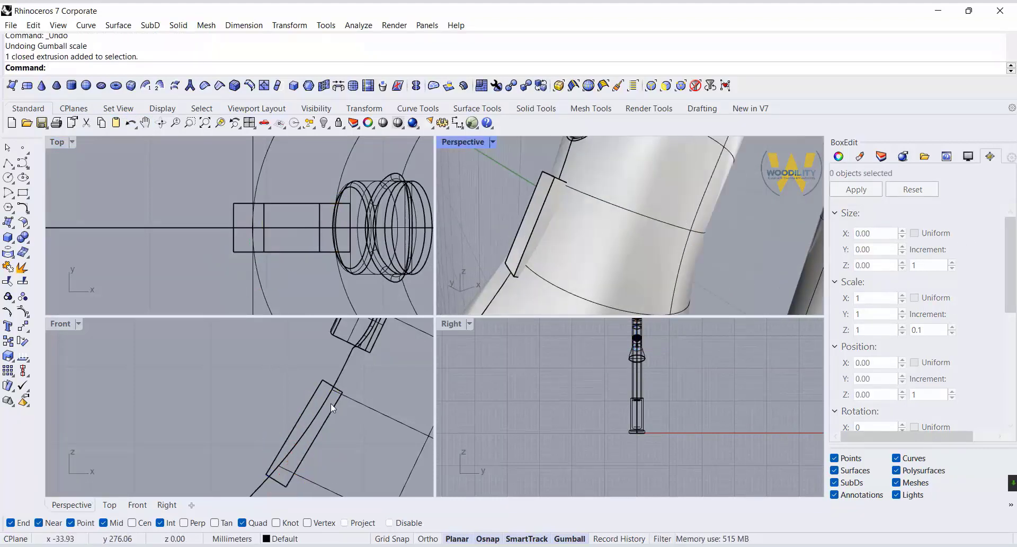
{"action": "left_click", "coordinate": [338, 402]}
{"action": "right_click_drag", "start_coordinate": [306, 450], "coordinate": [317, 405]}
{"action": "left_click_drag", "start_coordinate": [264, 252], "coordinate": [243, 250]}
{"action": "key", "text": "ctrl+z"}
{"action": "scroll", "coordinate": [243, 256], "scroll_direction": "up", "scroll_amount": 6}
{"action": "right_click_drag", "start_coordinate": [330, 401], "coordinate": [318, 431]}
{"action": "left_click_drag", "start_coordinate": [297, 435], "coordinate": [313, 410]}
Subtract the box from the spray head with a Boolean difference to cut a rectangular recess.
{"action": "left_click", "coordinate": [477, 255]}
{"action": "right_click_drag", "start_coordinate": [537, 267], "coordinate": [596, 261]}
{"action": "double_click", "coordinate": [461, 141]}
{"action": "left_click", "coordinate": [424, 293]}
{"action": "left_click", "coordinate": [25, 241]}
{"action": "left_click", "coordinate": [54, 242]}
{"action": "left_click", "coordinate": [315, 316]}
{"action": "key", "text": "Return"}
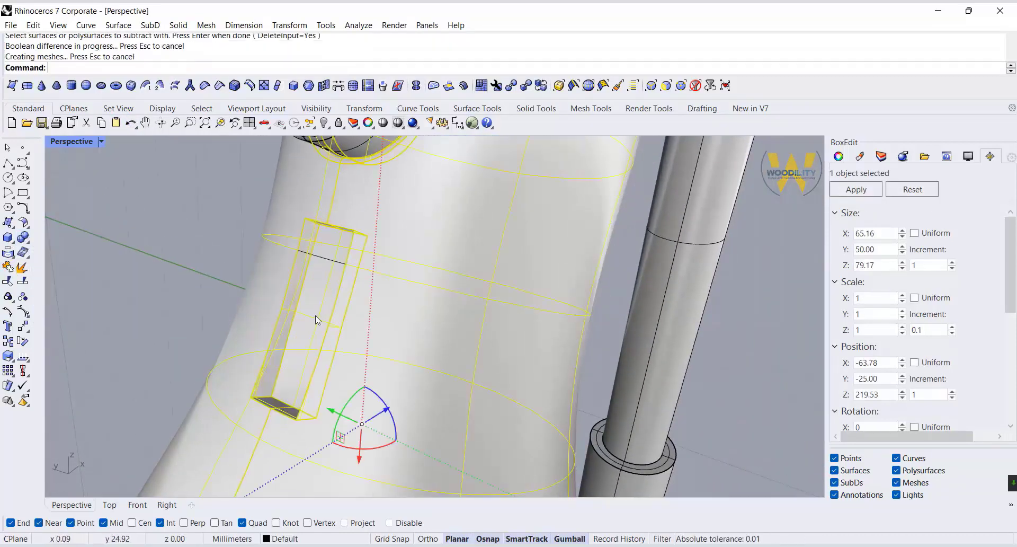
Fillet the four rim edges of the rectangular recess with a 0.5 mm radius.
{"action": "left_click", "coordinate": [734, 395]}
{"action": "right_click_drag", "start_coordinate": [734, 395], "coordinate": [776, 398]}
{"action": "left_click", "coordinate": [25, 241]}
{"action": "left_click", "coordinate": [69, 243]}
{"action": "left_click", "coordinate": [401, 248]}
{"action": "left_click", "coordinate": [403, 238]}
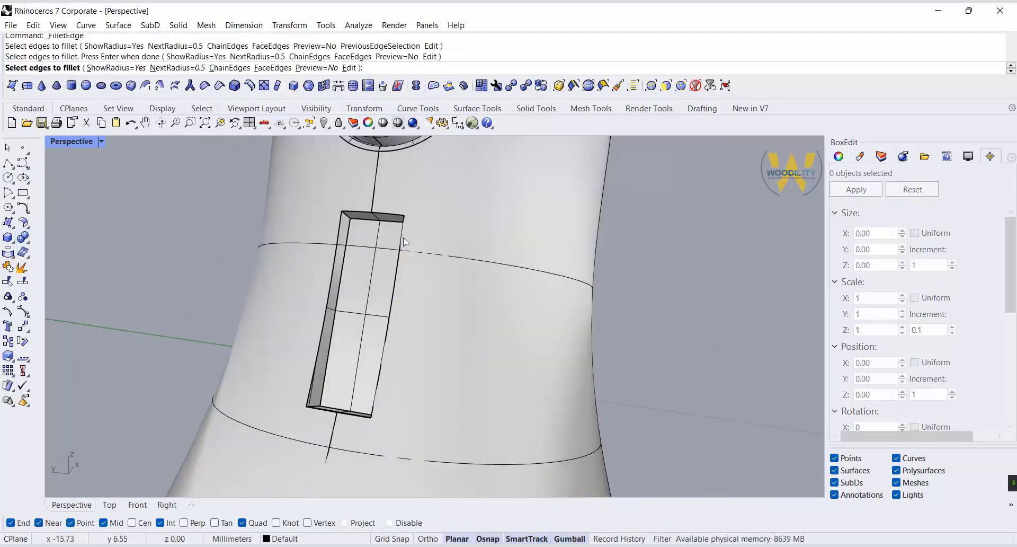
{"action": "left_click", "coordinate": [371, 213]}
{"action": "left_click", "coordinate": [330, 273]}
{"action": "left_click", "coordinate": [342, 413]}
{"action": "key", "text": "Return"}
{"action": "key", "text": "Return"}
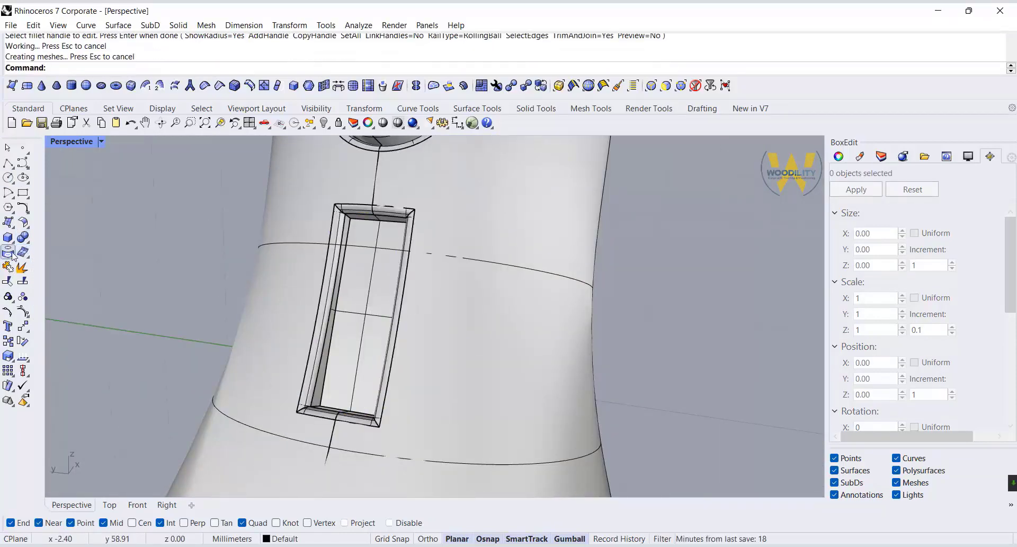
Duplicate the four inner edges of the rectangular recess and join them into one closed curve.
{"action": "left_click", "coordinate": [12, 255]}
{"action": "left_click", "coordinate": [53, 258]}
{"action": "left_click", "coordinate": [336, 315]}
{"action": "left_click", "coordinate": [379, 220]}
{"action": "right_click_drag", "start_coordinate": [424, 297], "coordinate": [498, 312]}
{"action": "left_click", "coordinate": [562, 332]}
{"action": "left_click", "coordinate": [565, 428]}
{"action": "key", "text": "Return"}
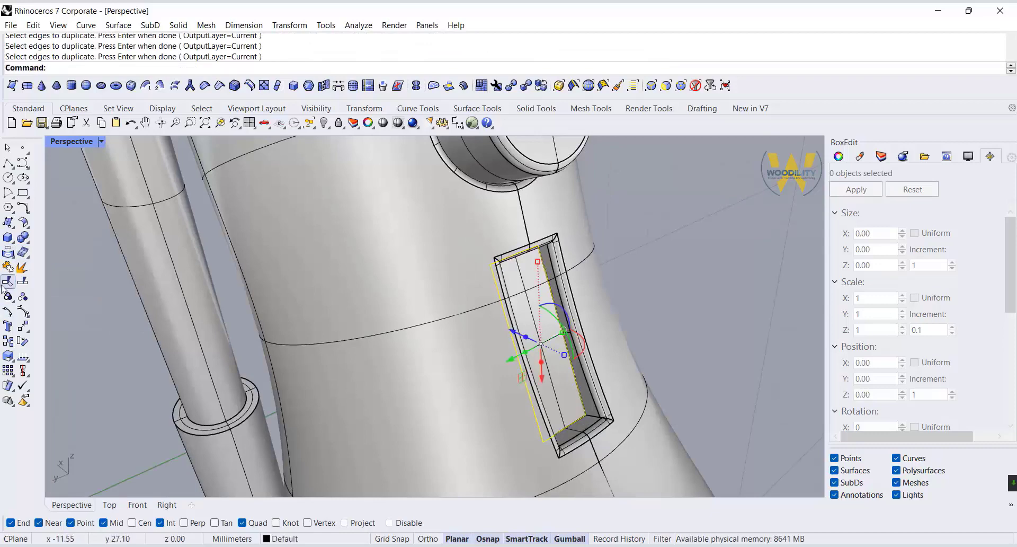
{"action": "left_click", "coordinate": [7, 267]}
Extrude the joined rectangular curve outward from the recess so that it projects beyond the spray head.
{"action": "double_click", "coordinate": [71, 141]}
{"action": "right_click_drag", "start_coordinate": [236, 201], "coordinate": [217, 201]}
{"action": "left_click_drag", "start_coordinate": [285, 443], "coordinate": [269, 421]}
{"action": "left_click", "coordinate": [751, 192]}
{"action": "double_click", "coordinate": [463, 142]}
{"action": "right_click_drag", "start_coordinate": [572, 297], "coordinate": [392, 350]}
Cap the open rectangular extrusion to form a solid button.
{"action": "left_click", "coordinate": [308, 260]}
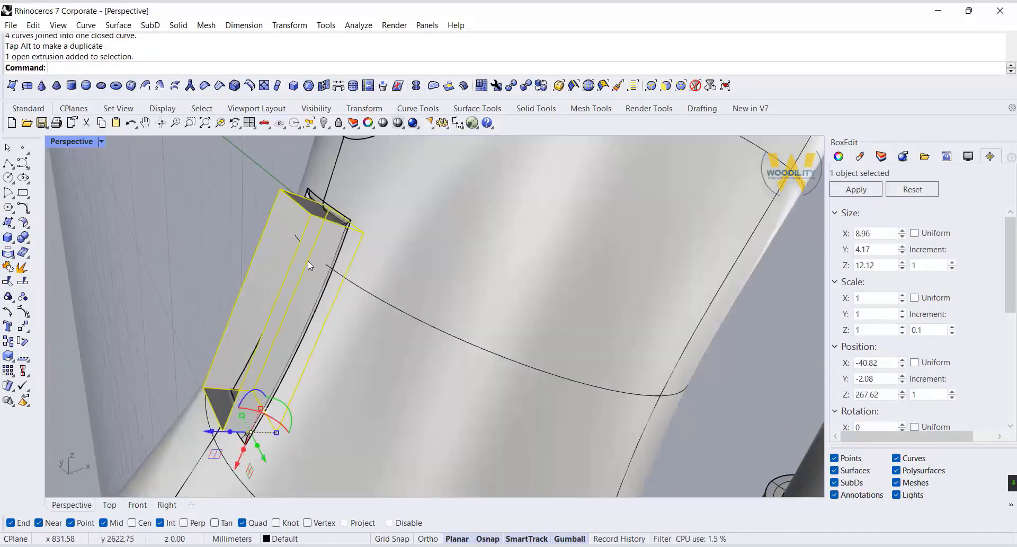
{"action": "left_click", "coordinate": [27, 240]}
{"action": "left_click", "coordinate": [72, 257]}
{"action": "left_click", "coordinate": [229, 271]}
Fillet the four outer face edges of the rectangular button with a 0.5 mm radius.
{"action": "right_click_drag", "start_coordinate": [230, 270], "coordinate": [265, 239]}
{"action": "left_click", "coordinate": [270, 259]}
{"action": "left_click", "coordinate": [27, 240]}
{"action": "left_click", "coordinate": [38, 272]}
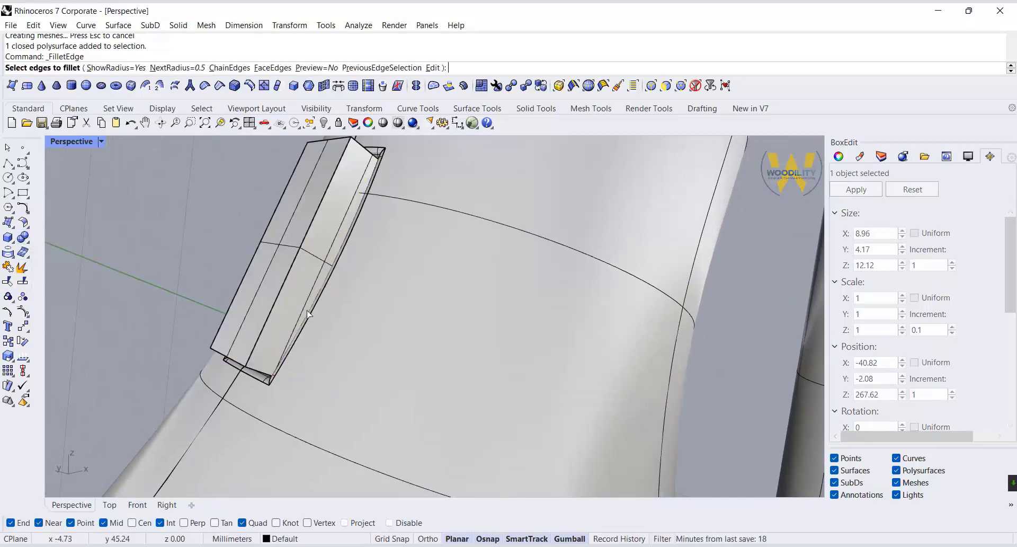
{"action": "left_click", "coordinate": [268, 320]}
{"action": "left_click", "coordinate": [228, 356]}
{"action": "left_click", "coordinate": [229, 317]}
{"action": "left_click", "coordinate": [316, 144]}
{"action": "key", "text": "Return"}
{"action": "key", "text": "Return"}
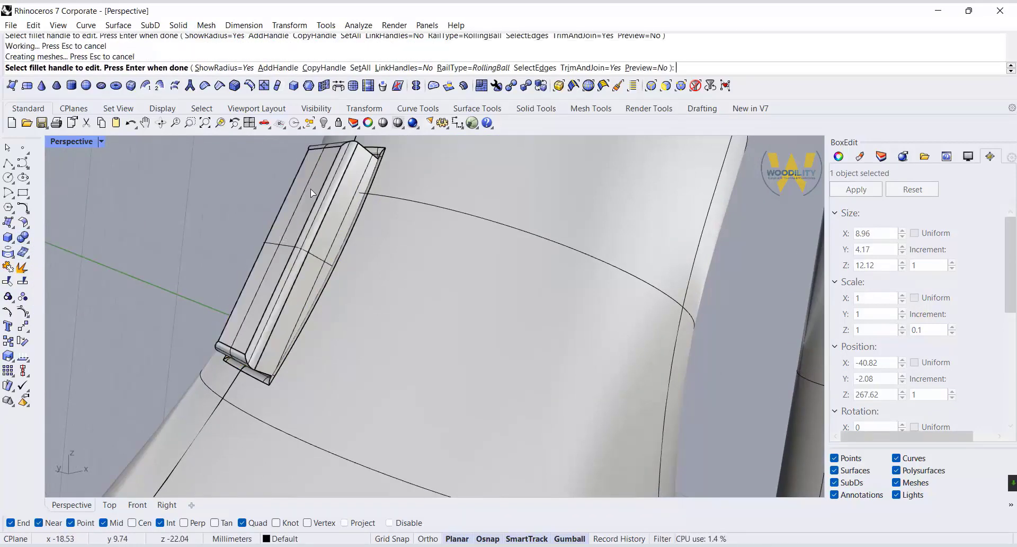
Adjust the filleted rectangular button's position in its recess in the front view with Move.
{"action": "right_click_drag", "start_coordinate": [97, 158], "coordinate": [326, 455]}
{"action": "scroll", "coordinate": [326, 455], "scroll_direction": "down", "scroll_amount": 6}
{"action": "left_click", "coordinate": [137, 505]}
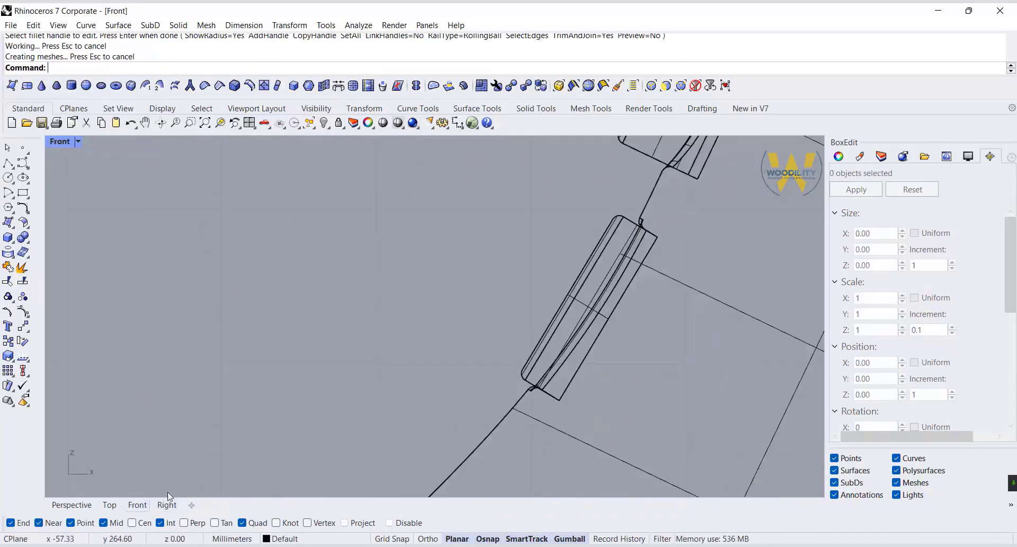
{"action": "left_click", "coordinate": [563, 297]}
{"action": "right_click_drag", "start_coordinate": [711, 330], "coordinate": [550, 380]}
{"action": "scroll", "coordinate": [459, 391], "scroll_direction": "up", "scroll_amount": 2}
{"action": "left_click", "coordinate": [23, 326]}
{"action": "scroll", "coordinate": [492, 257], "scroll_direction": "up", "scroll_amount": 12}
{"action": "left_click", "coordinate": [543, 332]}
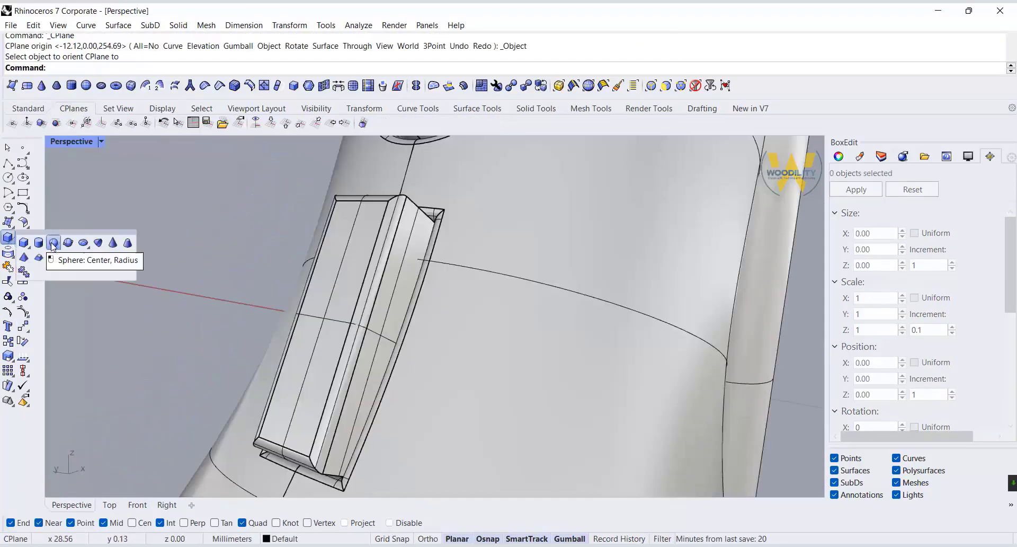
Create a sphere about 4 mm in diameter centred near the upper end of the rectangular button's outer face.
{"action": "left_click", "coordinate": [8, 237]}
{"action": "left_click", "coordinate": [362, 201]}
{"action": "left_click", "coordinate": [387, 200]}
Try scaling the upper sphere perpendicular to the button's face, and undo the scaling.
{"action": "double_click", "coordinate": [72, 142]}
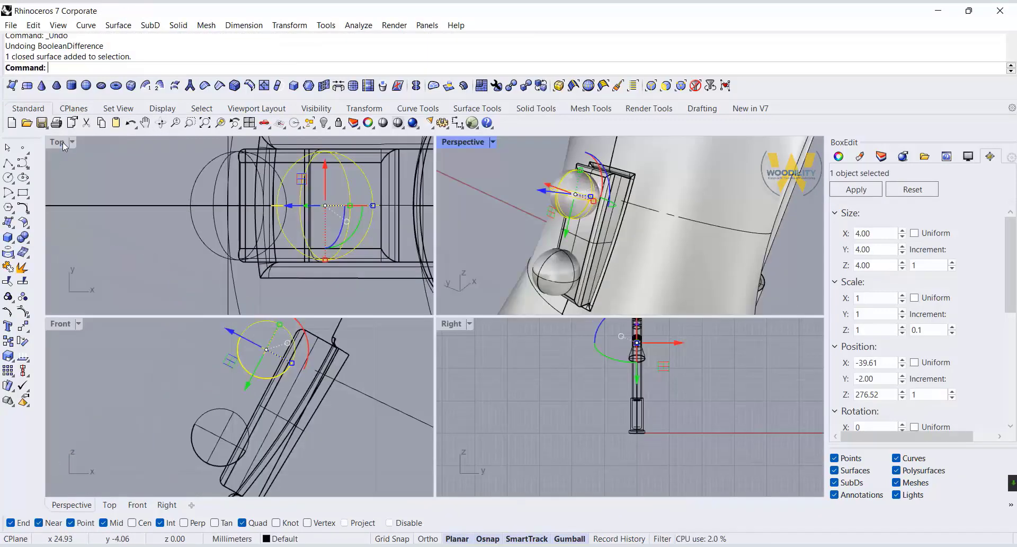
{"action": "left_click", "coordinate": [373, 209]}
{"action": "left_click_drag", "start_coordinate": [373, 209], "coordinate": [391, 208]}
{"action": "left_click", "coordinate": [131, 123]}
Stretch the upper sphere slightly along the button's length and delete the lower sphere.
{"action": "right_click_drag", "start_coordinate": [601, 322], "coordinate": [597, 336]}
{"action": "scroll", "coordinate": [637, 382], "scroll_direction": "up", "scroll_amount": 20}
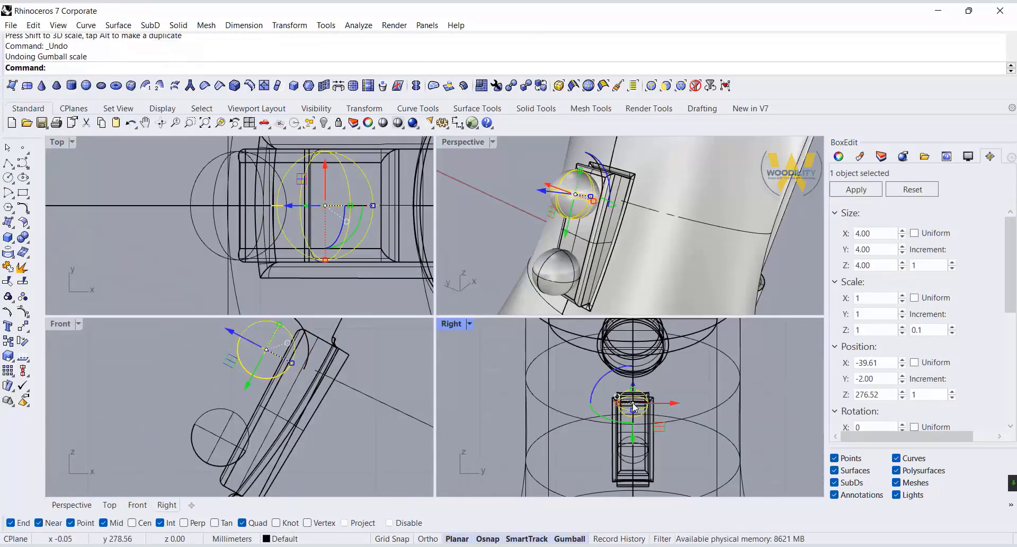
{"action": "left_click_drag", "start_coordinate": [279, 324], "coordinate": [282, 319]}
{"action": "left_click", "coordinate": [236, 415]}
{"action": "key", "text": "Delete"}
{"action": "left_click", "coordinate": [251, 380]}
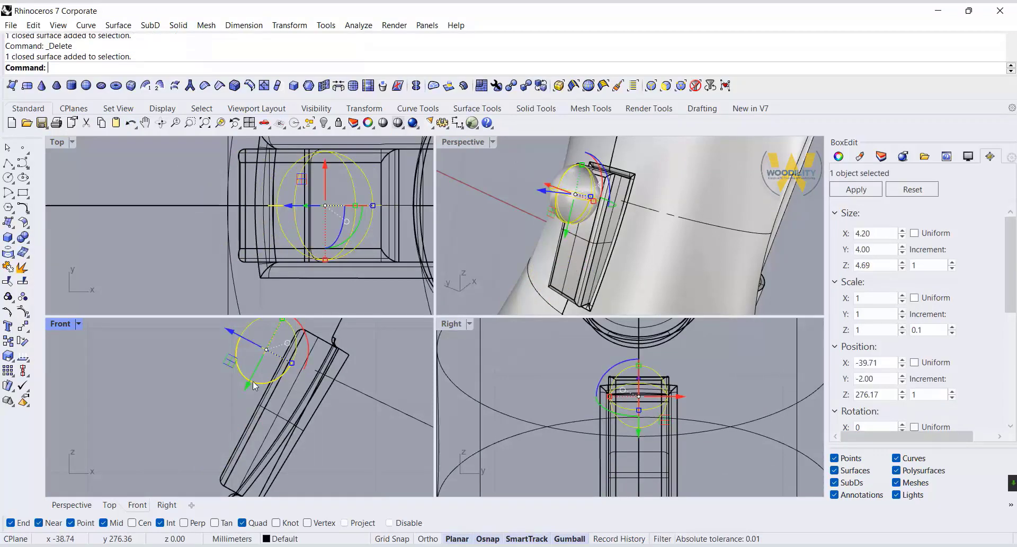
Duplicate the stretched sphere along the rectangular button's length toward its lower end in the front view.
{"action": "right_click_drag", "start_coordinate": [250, 380], "coordinate": [245, 384]}
{"action": "right_click_drag", "start_coordinate": [277, 325], "coordinate": [251, 404]}
{"action": "left_click_drag", "start_coordinate": [251, 403], "coordinate": [252, 400]}
{"action": "scroll", "coordinate": [250, 401], "scroll_direction": "down", "scroll_amount": 2}
{"action": "left_click_drag", "start_coordinate": [220, 456], "coordinate": [214, 467]}
{"action": "right_click_drag", "start_coordinate": [214, 467], "coordinate": [247, 395]}
{"action": "left_click_drag", "start_coordinate": [248, 396], "coordinate": [194, 491], "text": "ctrl"}
{"action": "left_click", "coordinate": [257, 374]}
Subtract both spheres from the rectangular button with Boolean Difference, checking the cut by undoing and redoing it.
{"action": "double_click", "coordinate": [465, 142]}
{"action": "left_click", "coordinate": [373, 251]}
{"action": "left_click", "coordinate": [27, 240]}
{"action": "left_click", "coordinate": [45, 252]}
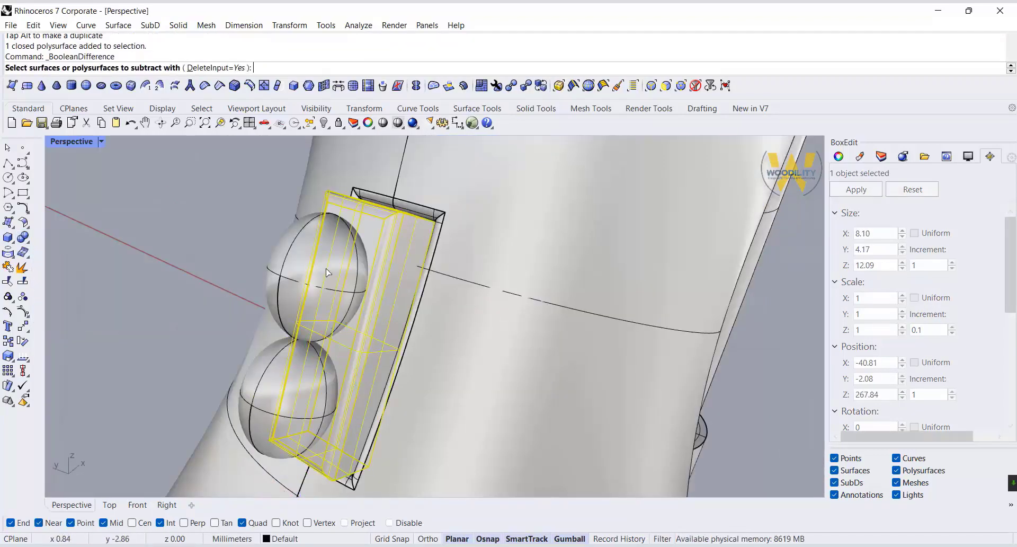
{"action": "left_click", "coordinate": [326, 271]}
{"action": "left_click", "coordinate": [265, 394]}
{"action": "right_click", "coordinate": [258, 395]}
{"action": "key", "text": "Escape"}
{"action": "right_click_drag", "start_coordinate": [259, 395], "coordinate": [237, 281]}
{"action": "key", "text": "ctrl+z"}
{"action": "key", "text": "ctrl+y"}
Duplicate the rim edge of the spray head's bottom face and scale the copy uniformly slightly inward.
{"action": "scroll", "coordinate": [318, 339], "scroll_direction": "down", "scroll_amount": 5}
{"action": "right_click_drag", "start_coordinate": [318, 339], "coordinate": [326, 436]}
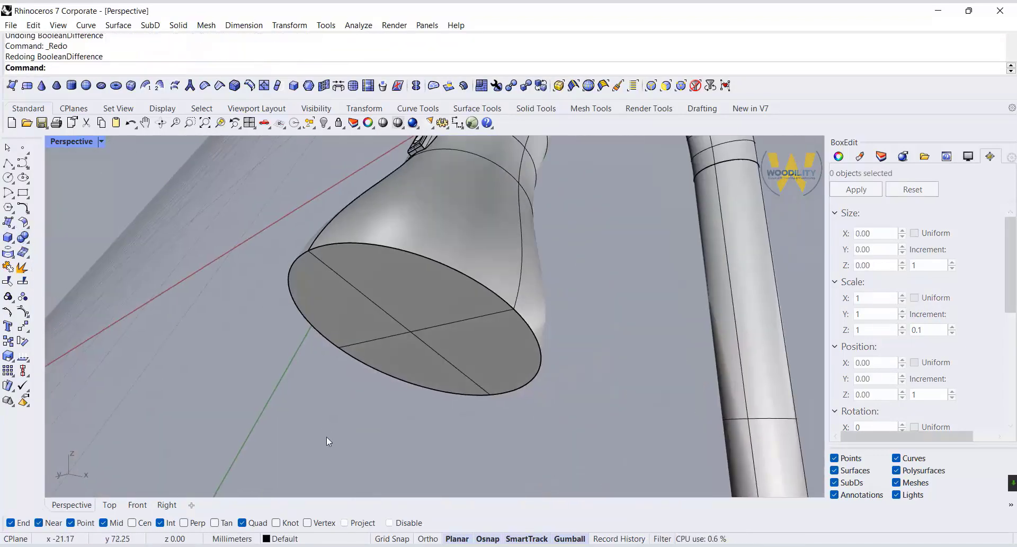
{"action": "left_click", "coordinate": [14, 257]}
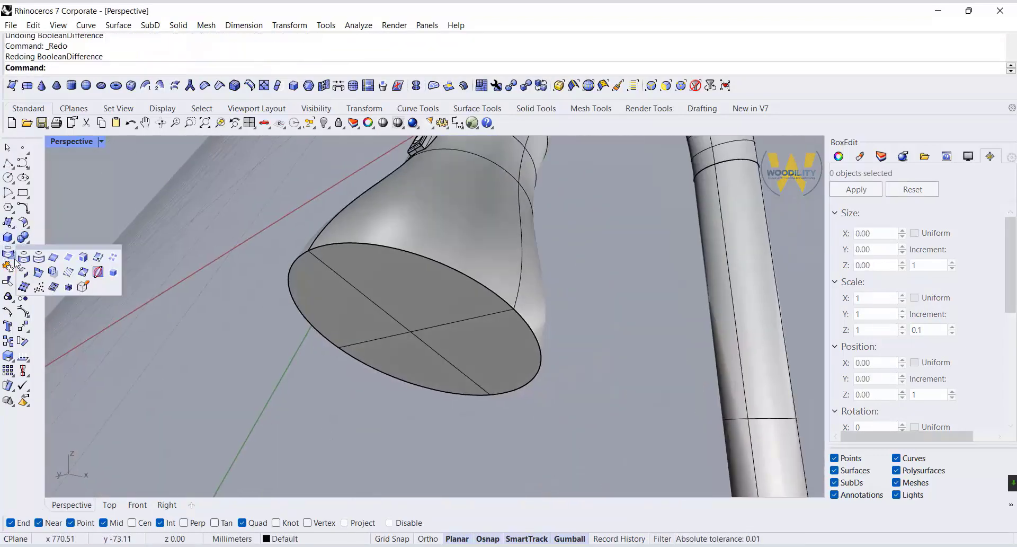
{"action": "left_click", "coordinate": [53, 257]}
{"action": "left_click", "coordinate": [371, 247]}
{"action": "key", "text": "Return"}
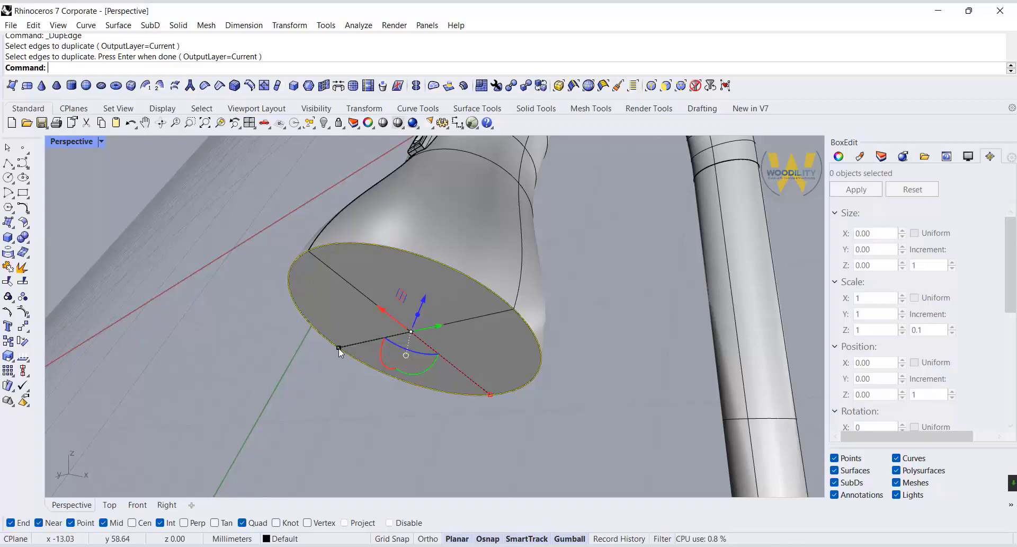
{"action": "left_click_drag", "start_coordinate": [339, 348], "coordinate": [344, 348], "text": "shift"}
{"action": "left_click_drag", "start_coordinate": [344, 348], "coordinate": [340, 350]}
{"action": "left_click", "coordinate": [297, 396]}
{"action": "right_click_drag", "start_coordinate": [419, 393], "coordinate": [447, 390]}
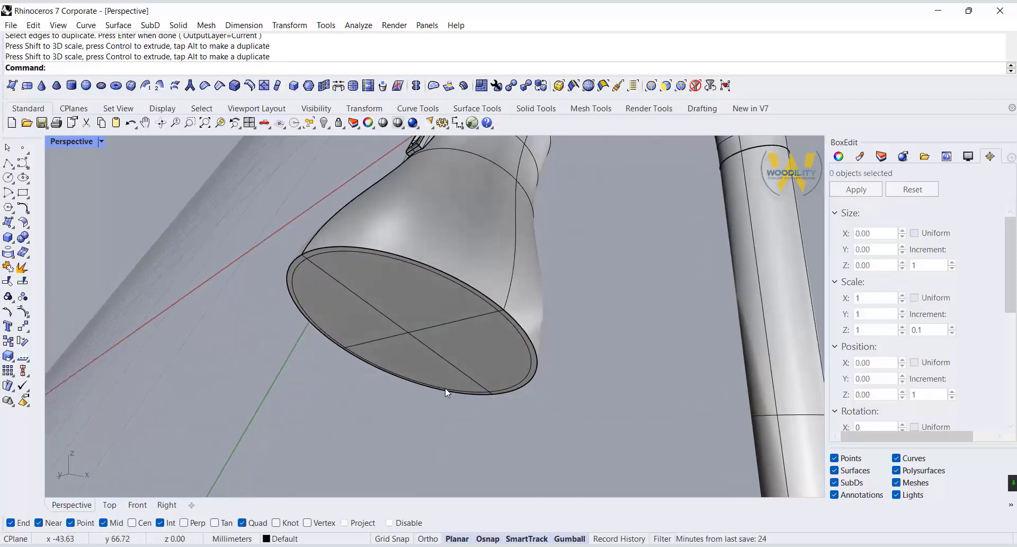
Draw a short polyline outward from the centre of the spray head's bottom face, using the centre object snap.
{"action": "scroll", "coordinate": [418, 307], "scroll_direction": "up", "scroll_amount": 2}
{"action": "left_click", "coordinate": [8, 162]}
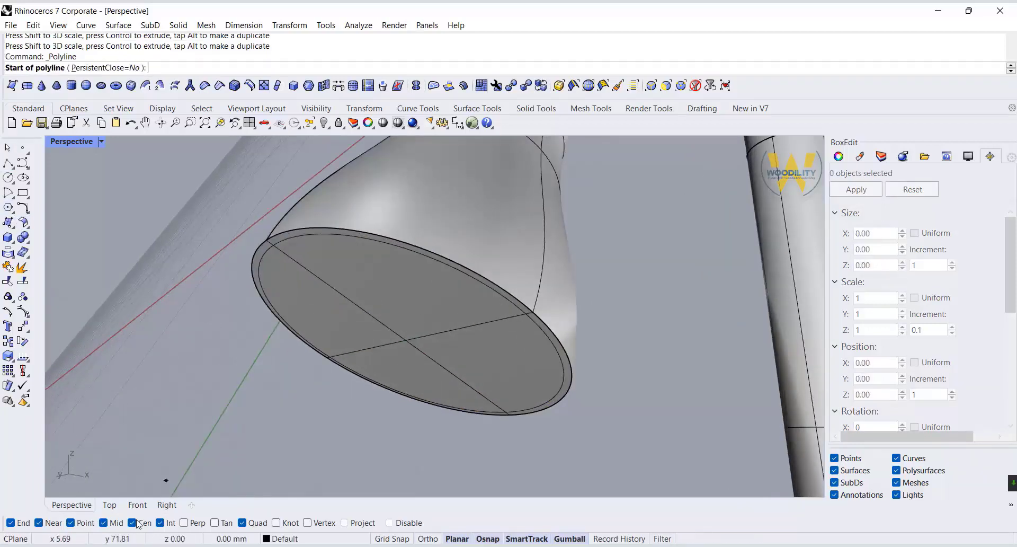
{"action": "left_click", "coordinate": [406, 339]}
{"action": "right_click_drag", "start_coordinate": [374, 423], "coordinate": [399, 389]}
{"action": "left_click", "coordinate": [381, 373]}
{"action": "right_click", "coordinate": [393, 401]}
Draw a start-end-point arc from the inner rim curve to the centre line's outer end, bulging outward in the front view.
{"action": "left_click", "coordinate": [12, 197]}
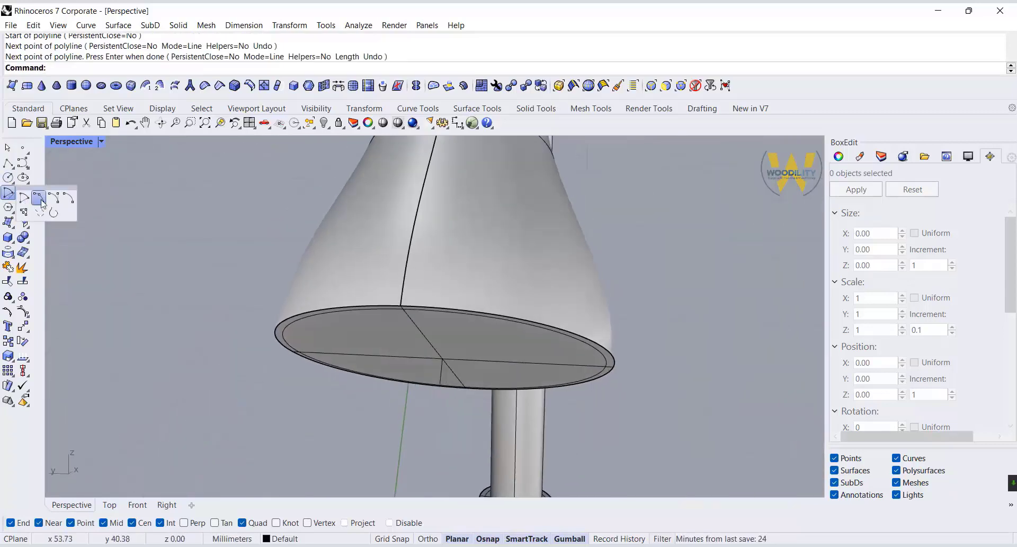
{"action": "left_click", "coordinate": [41, 199]}
{"action": "left_click", "coordinate": [404, 309]}
{"action": "left_click", "coordinate": [440, 384]}
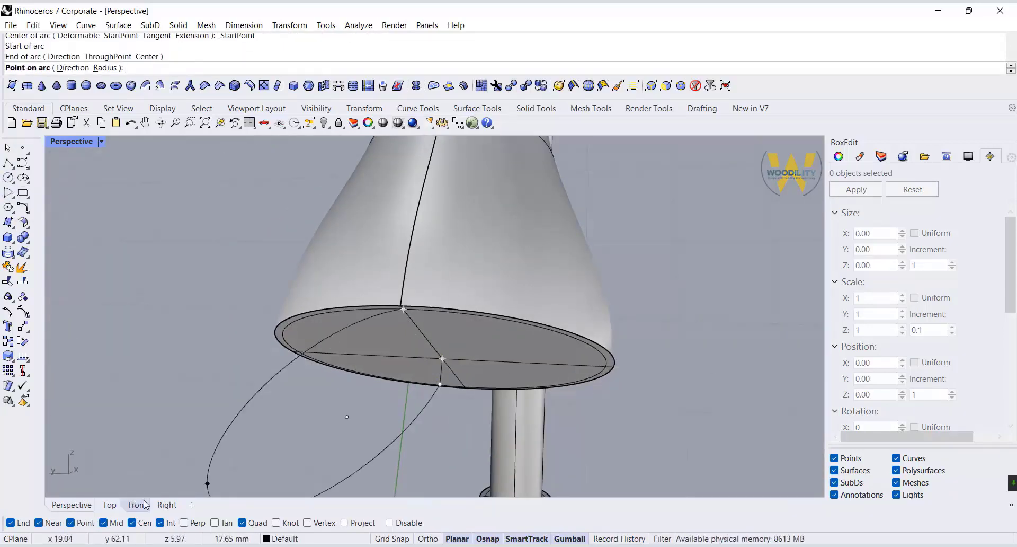
{"action": "left_click", "coordinate": [144, 505]}
{"action": "scroll", "coordinate": [323, 375], "scroll_direction": "up", "scroll_amount": 14}
{"action": "left_click", "coordinate": [394, 353]}
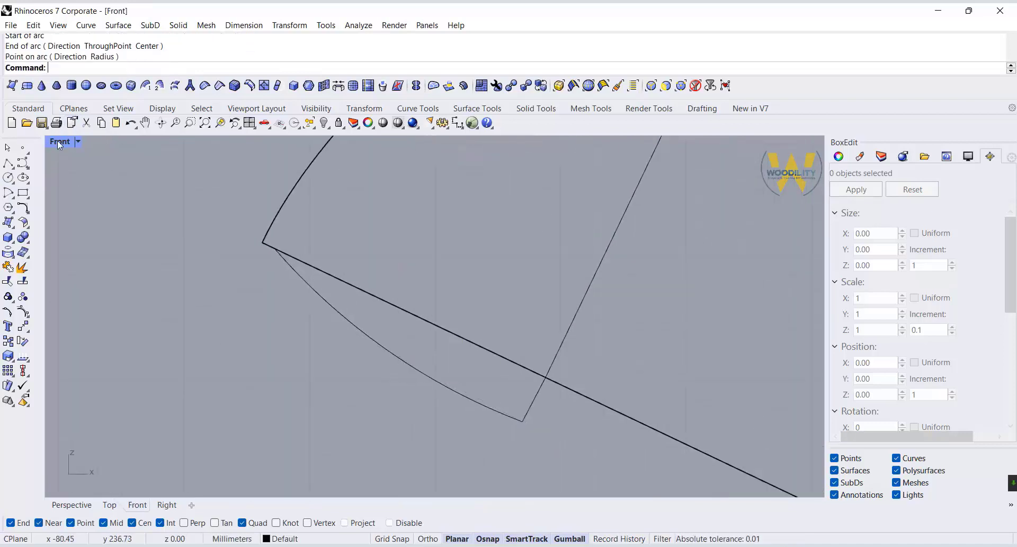
Shift the control point at the arc's inner end slightly to adjust the profile's curvature.
{"action": "double_click", "coordinate": [58, 144]}
{"action": "double_click", "coordinate": [453, 142]}
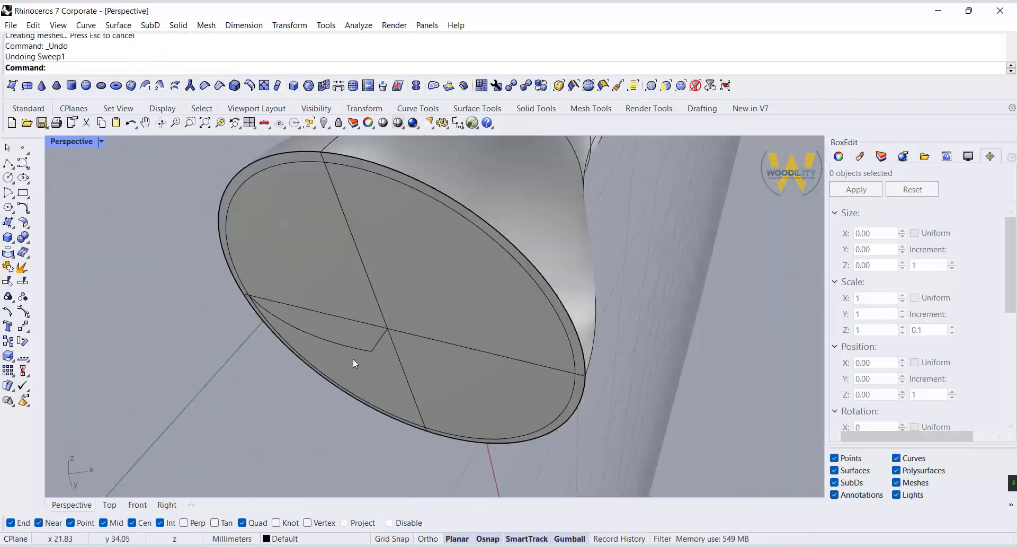
{"action": "scroll", "coordinate": [353, 359], "scroll_direction": "up", "scroll_amount": 2}
{"action": "left_click", "coordinate": [305, 329]}
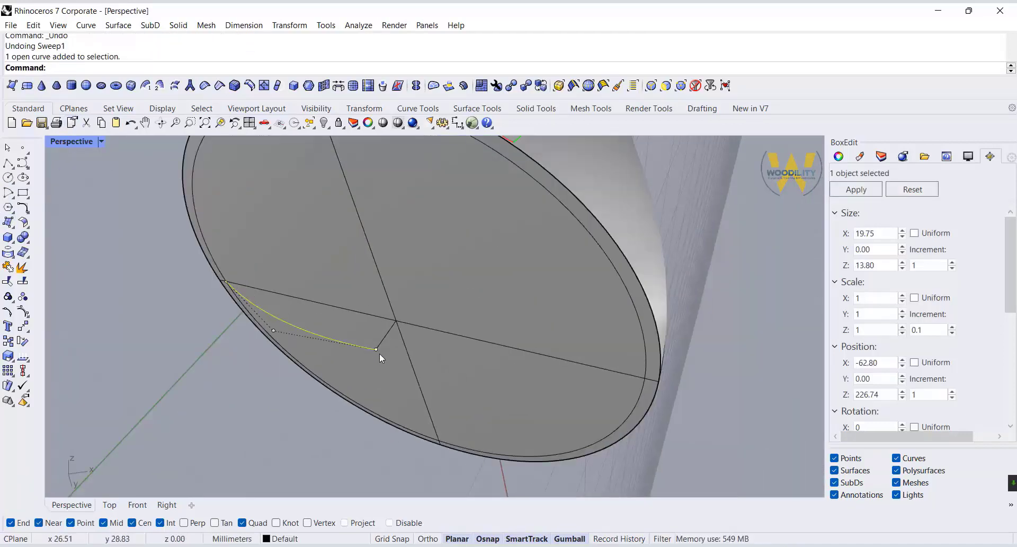
{"action": "left_click", "coordinate": [377, 350]}
{"action": "left_click_drag", "start_coordinate": [355, 391], "coordinate": [354, 393]}
{"action": "left_click", "coordinate": [227, 412]}
Sweep the adjusted arc along the inner rim curve with Sweep 1 Rail, using Freeform frame style and unchanged cross sections.
{"action": "scroll", "coordinate": [388, 180], "scroll_direction": "down", "scroll_amount": 4}
{"action": "right_click_drag", "start_coordinate": [388, 180], "coordinate": [385, 210]}
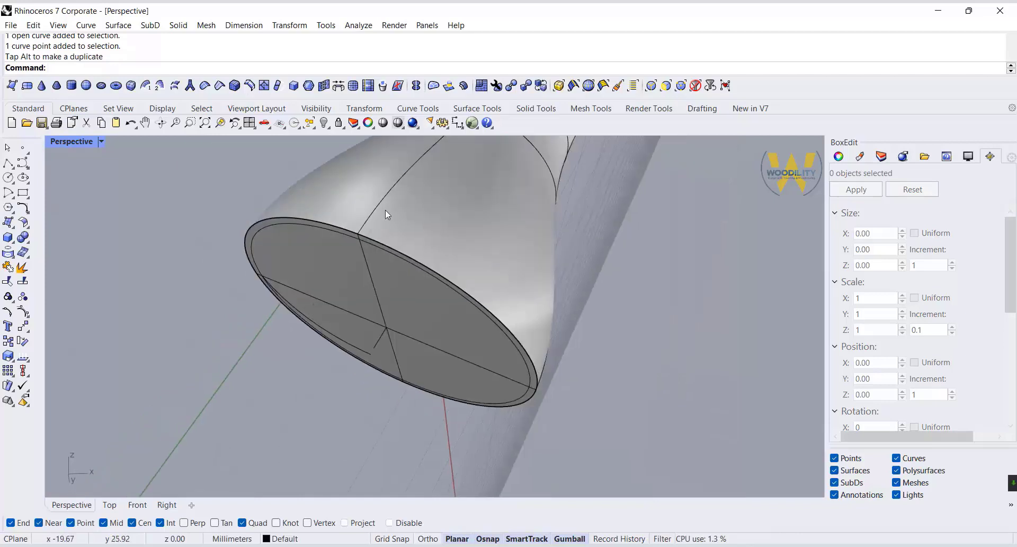
{"action": "left_click", "coordinate": [119, 26]}
{"action": "left_click", "coordinate": [148, 68]}
{"action": "left_click", "coordinate": [293, 225]}
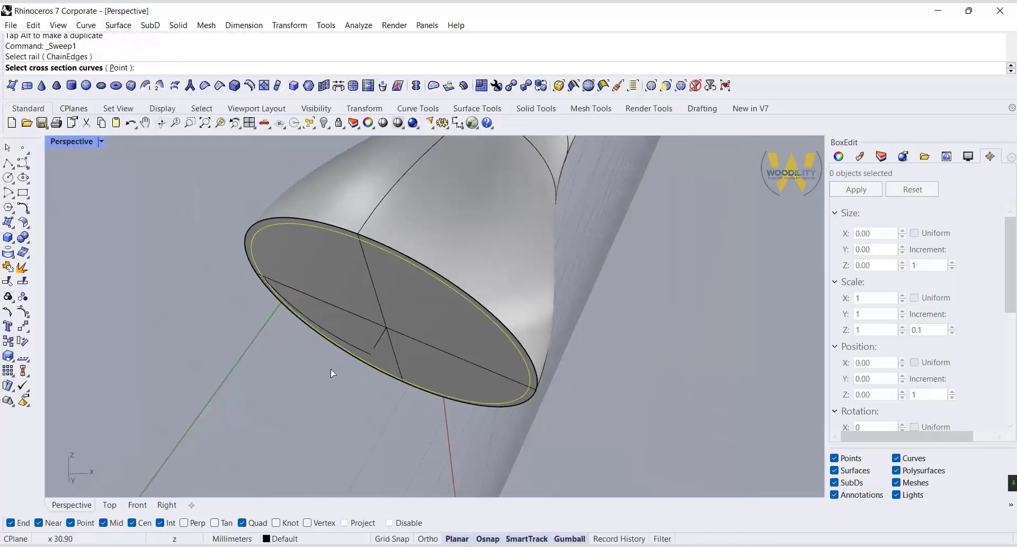
{"action": "left_click", "coordinate": [347, 348]}
{"action": "key", "text": "Return"}
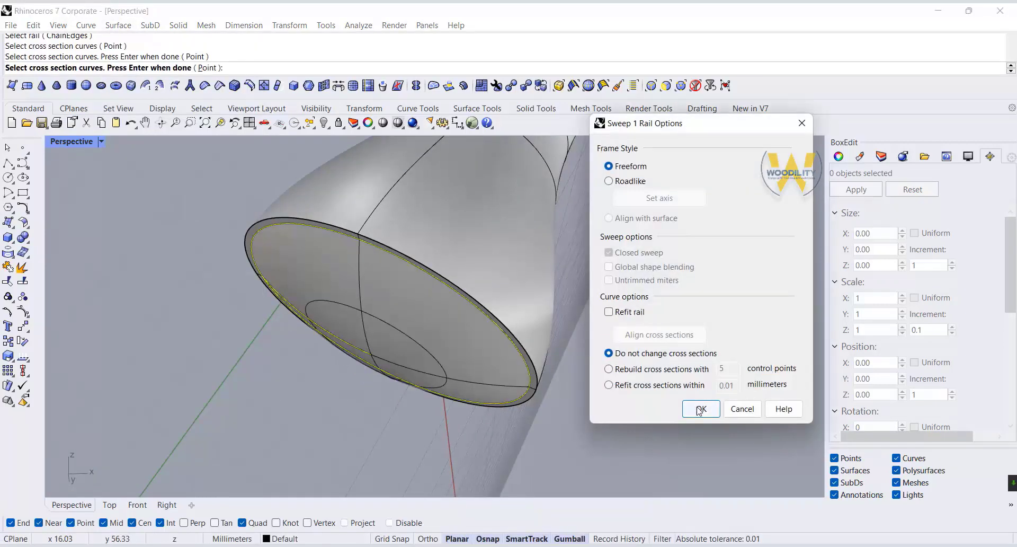
{"action": "left_click", "coordinate": [698, 408]}
Cap the open side of the swept dish surface on the spray head to close it into a solid.
{"action": "right_click_drag", "start_coordinate": [561, 449], "coordinate": [404, 334]}
{"action": "left_click", "coordinate": [427, 296]}
{"action": "left_click", "coordinate": [571, 371]}
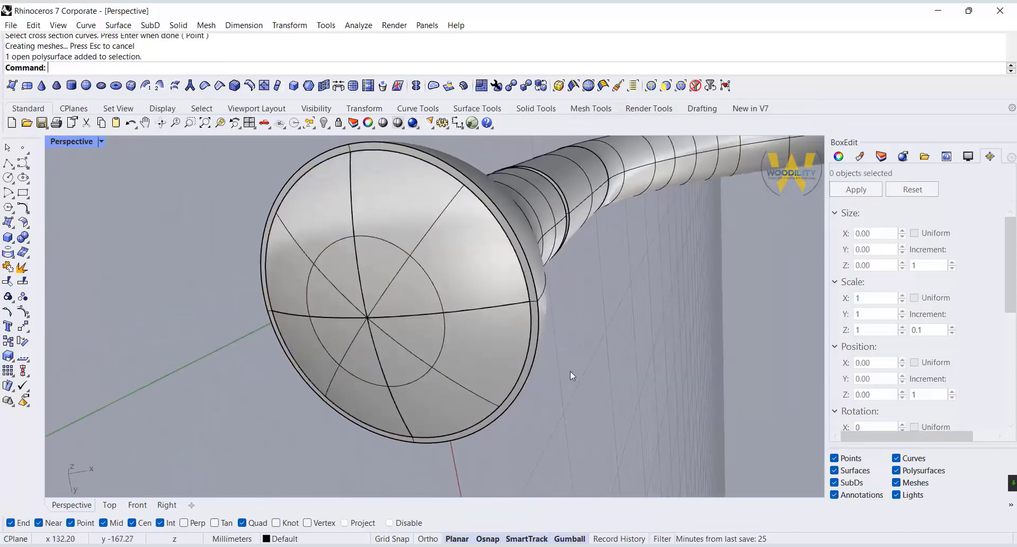
{"action": "right_click_drag", "start_coordinate": [570, 371], "coordinate": [447, 273]}
{"action": "left_click", "coordinate": [260, 243]}
{"action": "left_click", "coordinate": [28, 243]}
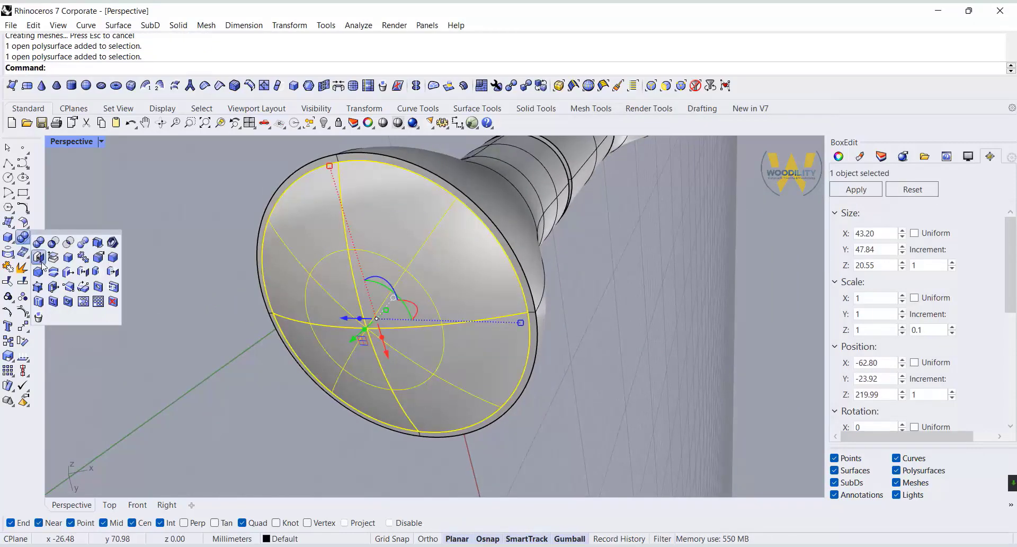
{"action": "left_click", "coordinate": [39, 258]}
{"action": "left_click", "coordinate": [224, 356]}
Extract a U-direction isocurve close to the rim from one quadrant of the spray head's domed face.
{"action": "right_click_drag", "start_coordinate": [419, 302], "coordinate": [530, 376]}
{"action": "scroll", "coordinate": [497, 354], "scroll_direction": "up", "scroll_amount": 2}
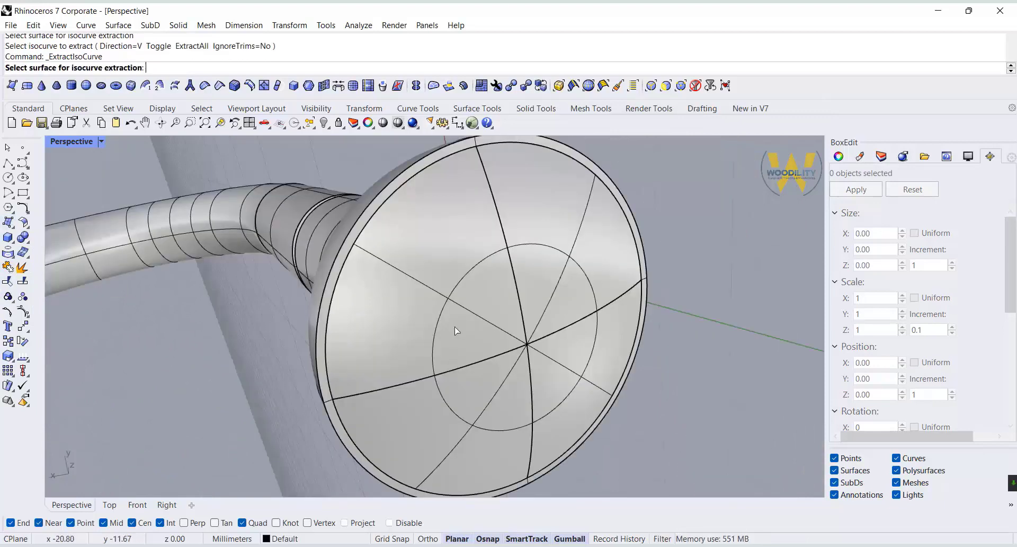
{"action": "left_click", "coordinate": [440, 329]}
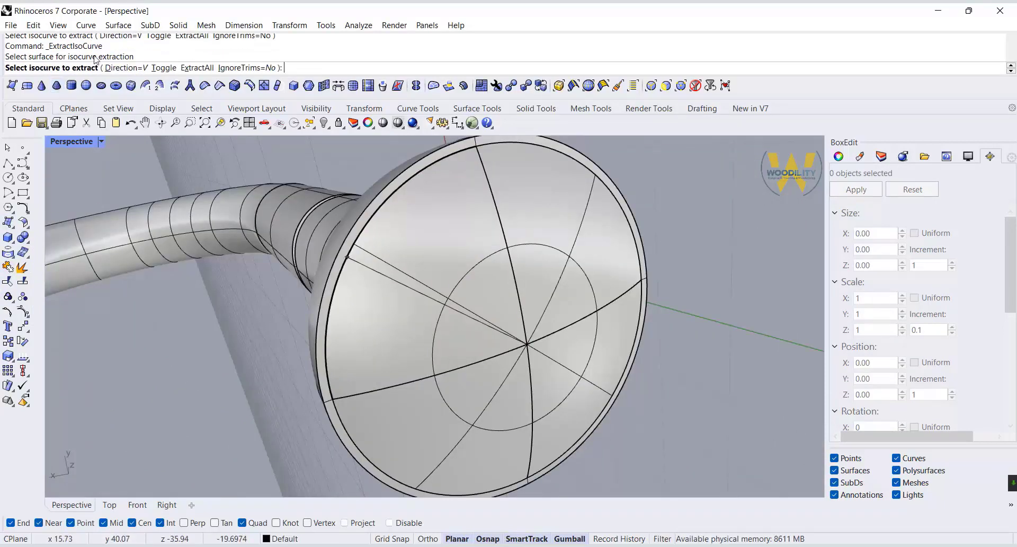
{"action": "left_click", "coordinate": [118, 68]}
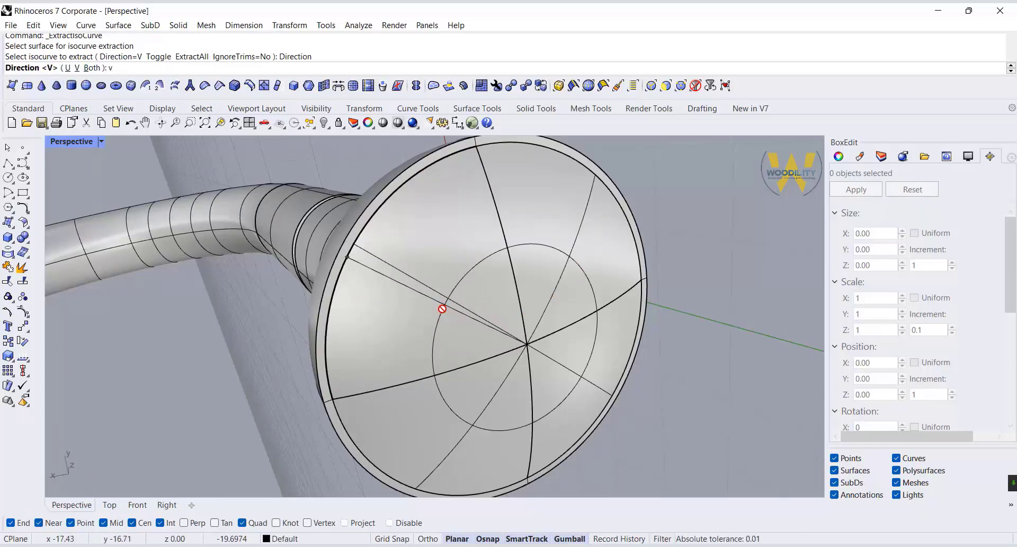
{"action": "key", "text": "Return"}
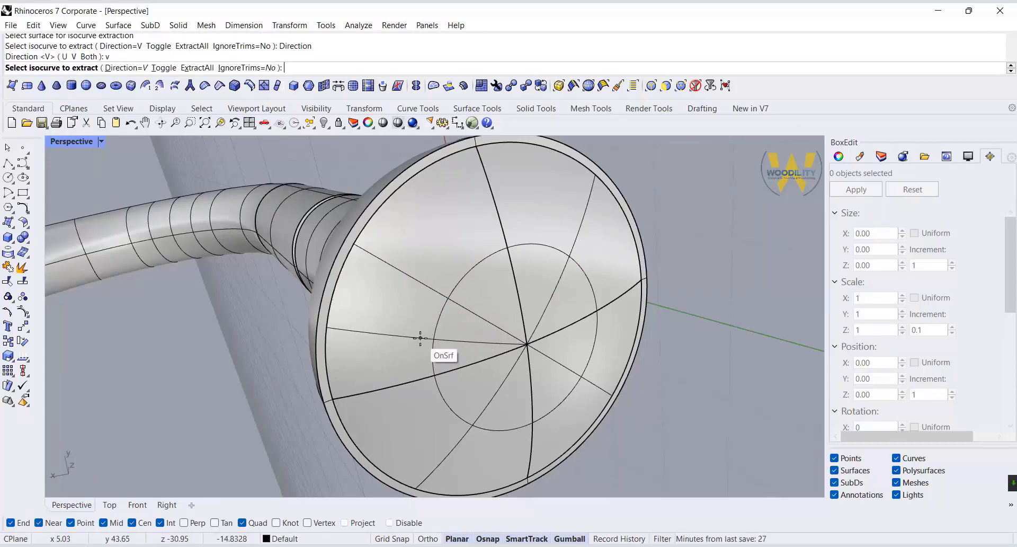
{"action": "type", "text": "u"}
{"action": "key", "text": "Return"}
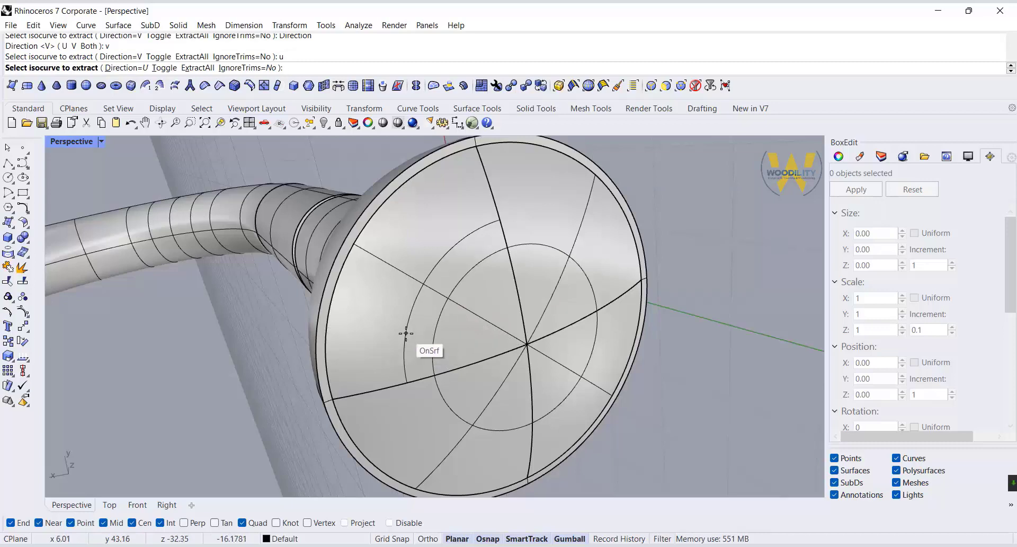
{"action": "left_click", "coordinate": [346, 326]}
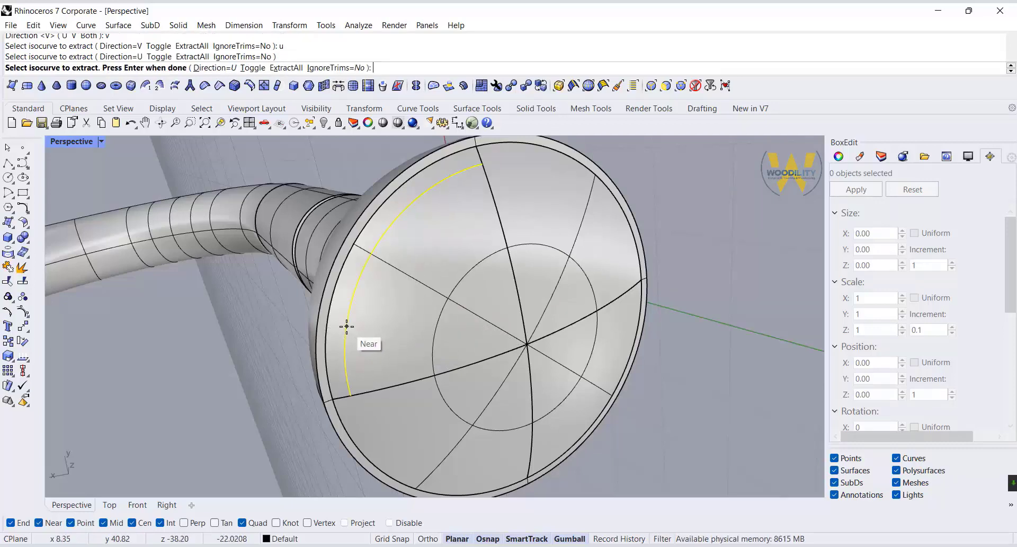
{"action": "right_click", "coordinate": [366, 331]}
Extract matching U-direction isocurves close to the rim from the other three quadrants of the domed face.
{"action": "right_click", "coordinate": [437, 388]}
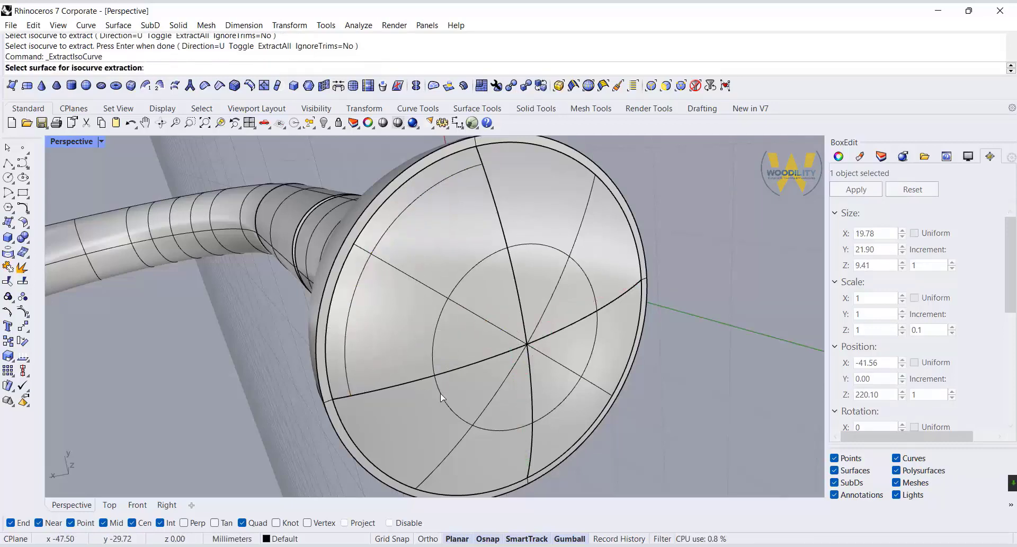
{"action": "left_click", "coordinate": [444, 396]}
{"action": "left_click", "coordinate": [365, 409]}
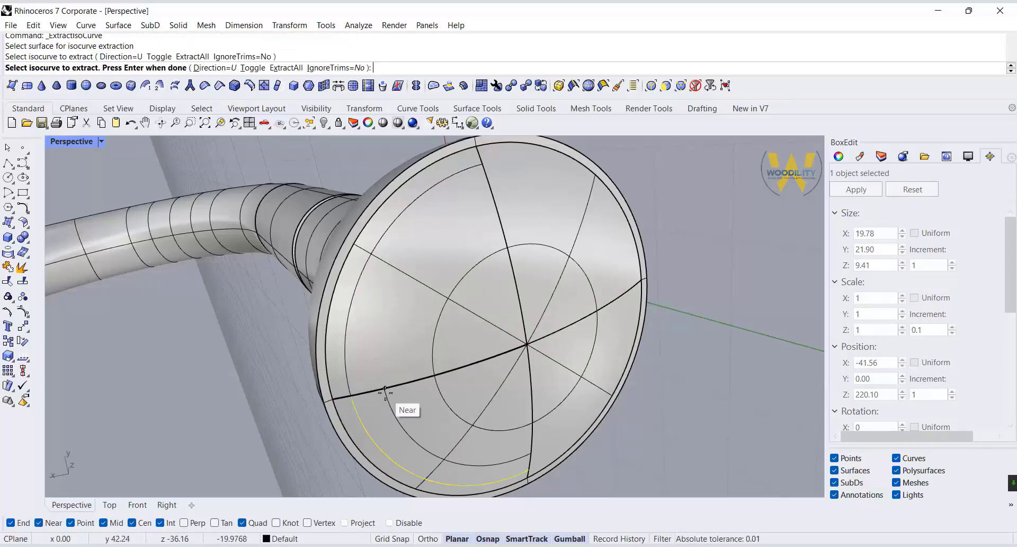
{"action": "key", "text": "Return"}
{"action": "right_click_drag", "start_coordinate": [518, 409], "coordinate": [584, 373]}
{"action": "right_click", "coordinate": [585, 373]}
{"action": "left_click", "coordinate": [582, 373]}
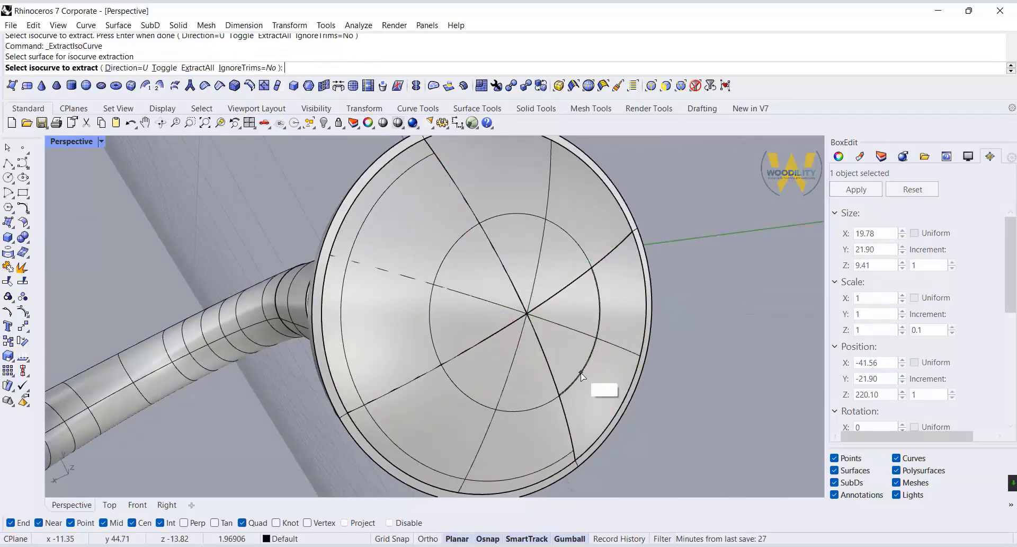
{"action": "left_click", "coordinate": [574, 450]}
{"action": "right_click", "coordinate": [575, 401]}
{"action": "right_click", "coordinate": [535, 215]}
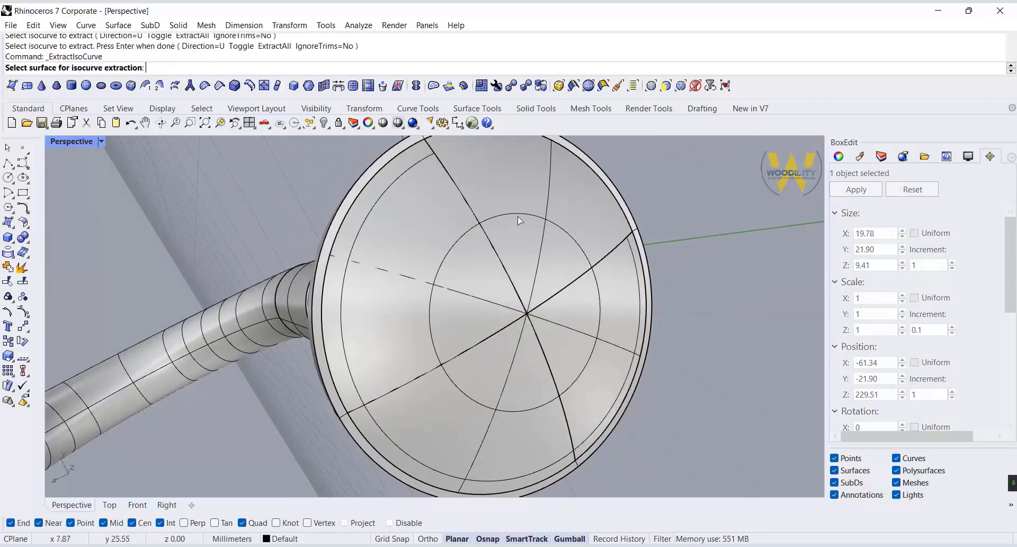
{"action": "left_click", "coordinate": [519, 221]}
{"action": "left_click", "coordinate": [435, 156]}
{"action": "key", "text": "Return"}
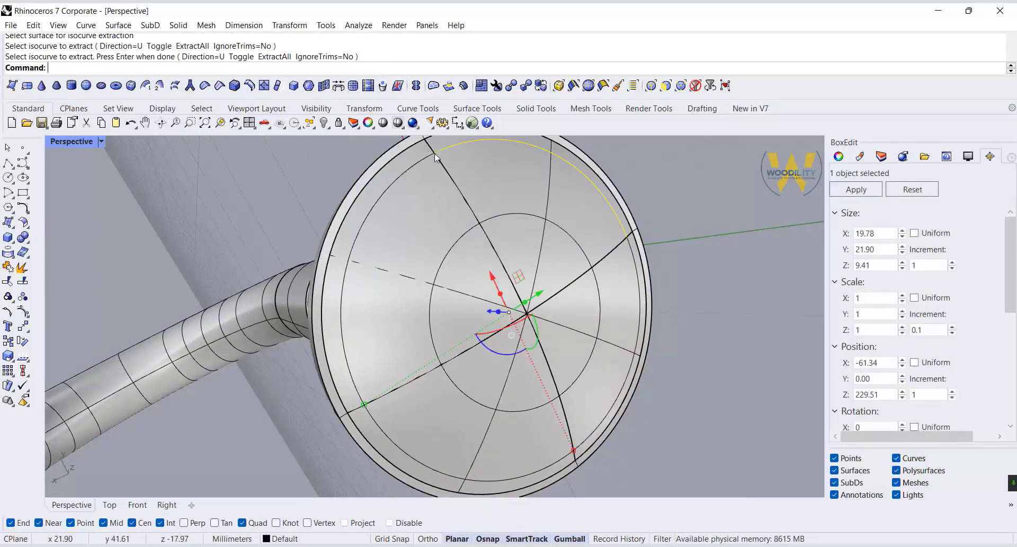
Join the four extracted isocurves into one closed ring around the domed face.
{"action": "left_click", "coordinate": [390, 186], "text": "shift"}
{"action": "left_click", "coordinate": [430, 223]}
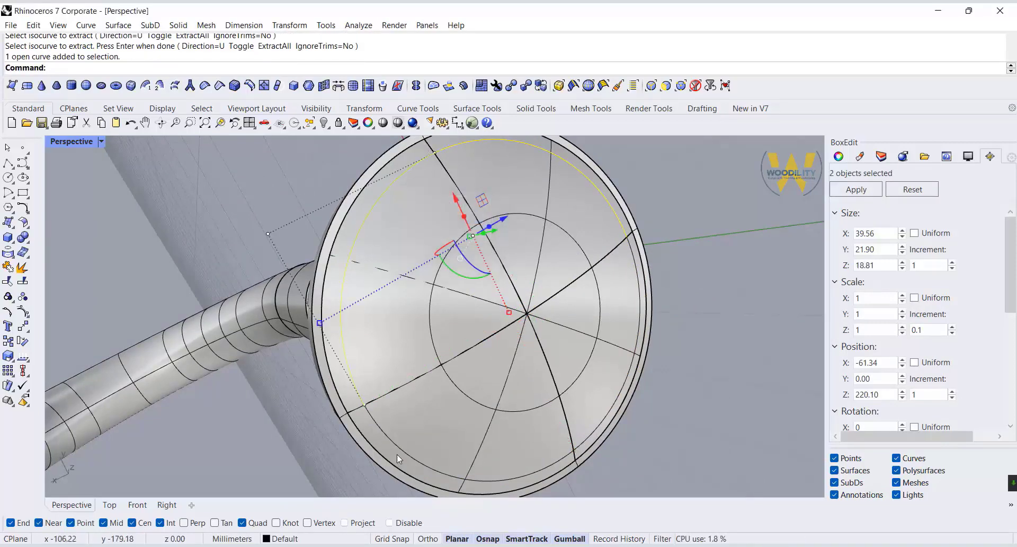
{"action": "left_click", "coordinate": [400, 449], "text": "shift"}
{"action": "left_click", "coordinate": [620, 400], "text": "shift"}
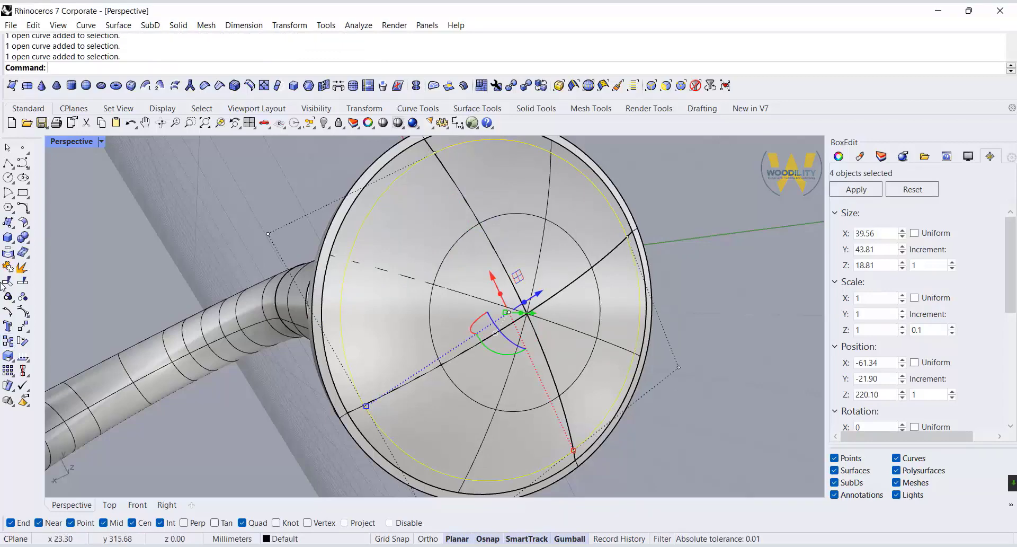
{"action": "left_click", "coordinate": [9, 269]}
{"action": "left_click", "coordinate": [758, 414]}
Create a small solid cylinder about 1.1 mm in diameter and 1.1 mm tall where the ring crosses a radial isocurve.
{"action": "right_click_drag", "start_coordinate": [757, 415], "coordinate": [348, 212]}
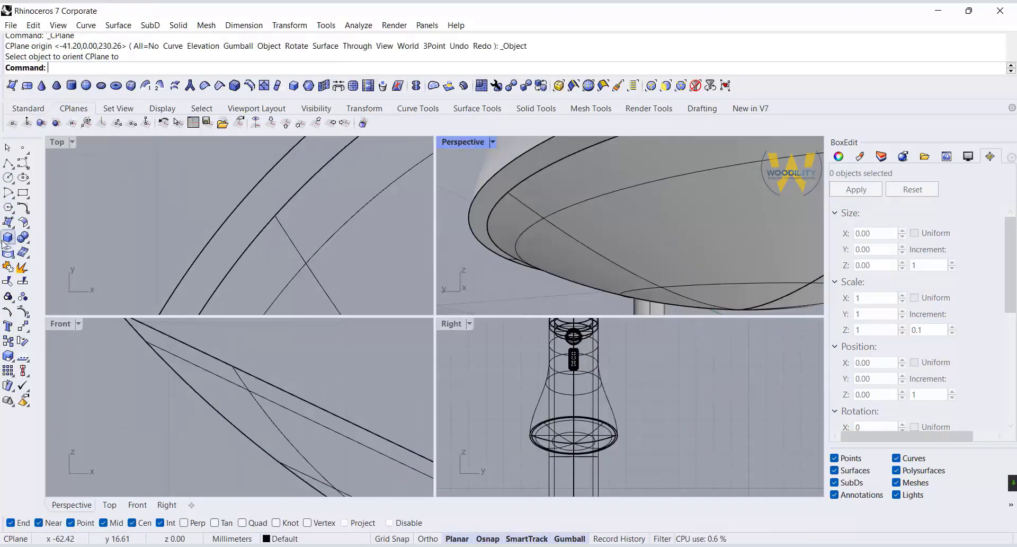
{"action": "left_click", "coordinate": [8, 254]}
{"action": "left_click", "coordinate": [39, 242]}
{"action": "left_click", "coordinate": [298, 246]}
{"action": "scroll", "coordinate": [301, 248], "scroll_direction": "up", "scroll_amount": 6}
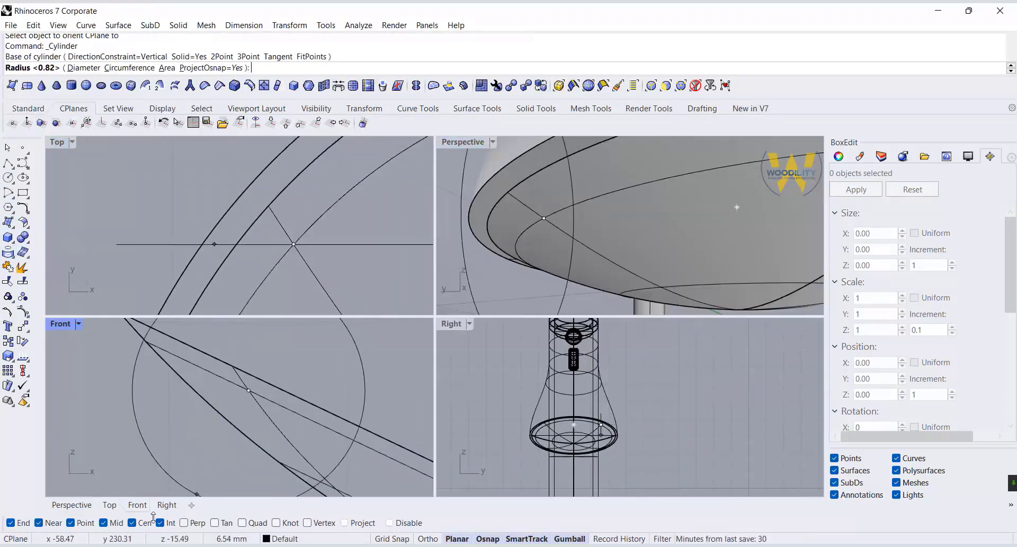
{"action": "left_click", "coordinate": [137, 522]}
{"action": "scroll", "coordinate": [266, 240], "scroll_direction": "up", "scroll_amount": 6}
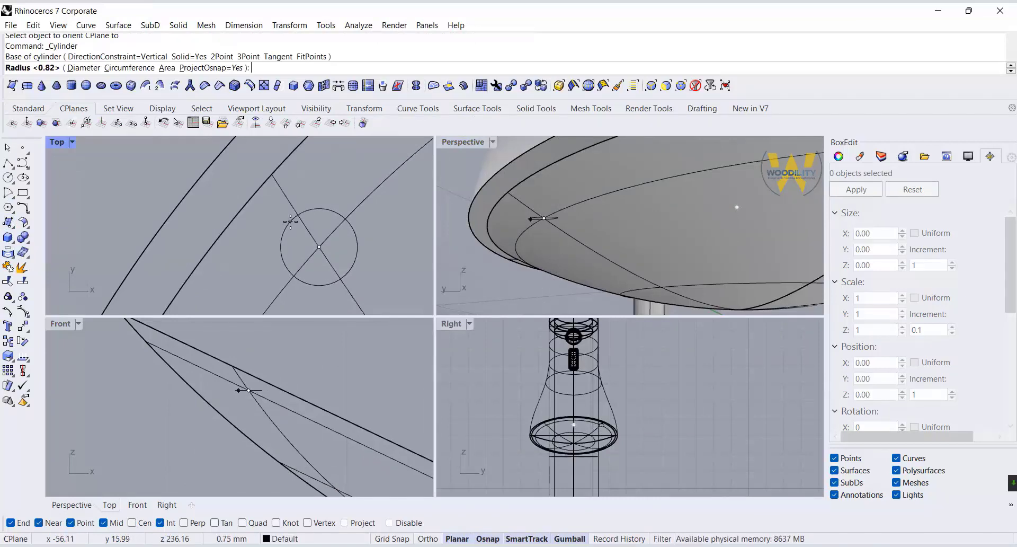
{"action": "left_click", "coordinate": [296, 234]}
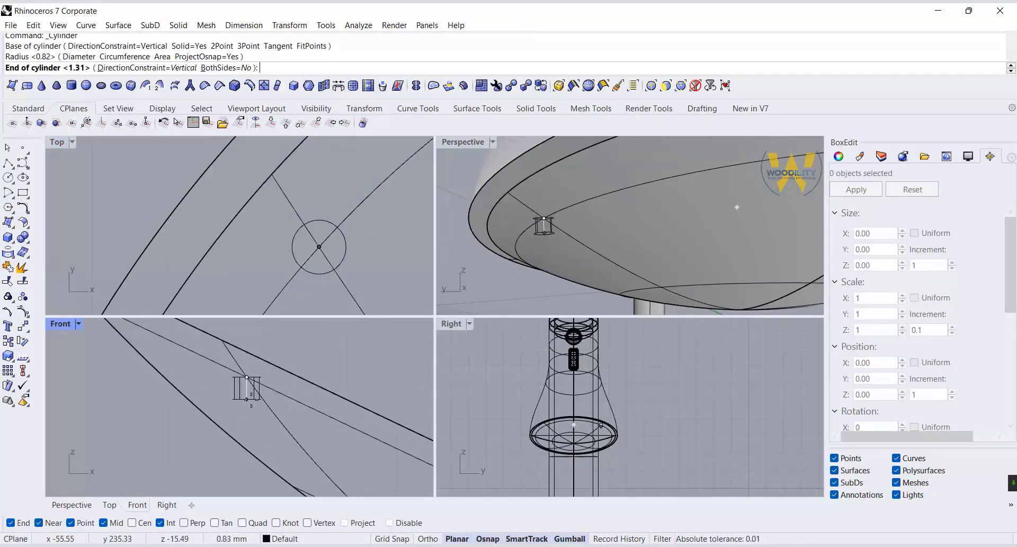
{"action": "left_click", "coordinate": [259, 410]}
{"action": "left_click", "coordinate": [258, 406]}
Rotate the small cylinder about its base so it stands roughly perpendicular to the domed surface.
{"action": "scroll", "coordinate": [255, 399], "scroll_direction": "up", "scroll_amount": 4}
{"action": "right_click_drag", "start_coordinate": [279, 357], "coordinate": [374, 369]}
{"action": "scroll", "coordinate": [604, 428], "scroll_direction": "up", "scroll_amount": 20}
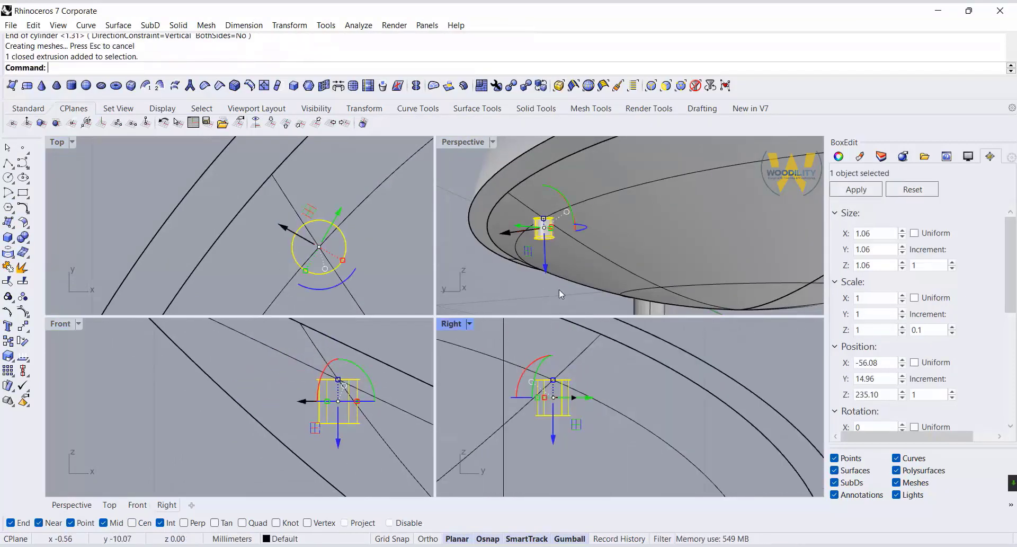
{"action": "right_click_drag", "start_coordinate": [561, 293], "coordinate": [573, 224]}
{"action": "left_click_drag", "start_coordinate": [690, 230], "coordinate": [683, 250]}
{"action": "left_click", "coordinate": [649, 303]}
{"action": "right_click_drag", "start_coordinate": [649, 303], "coordinate": [684, 267]}
{"action": "left_click", "coordinate": [522, 231]}
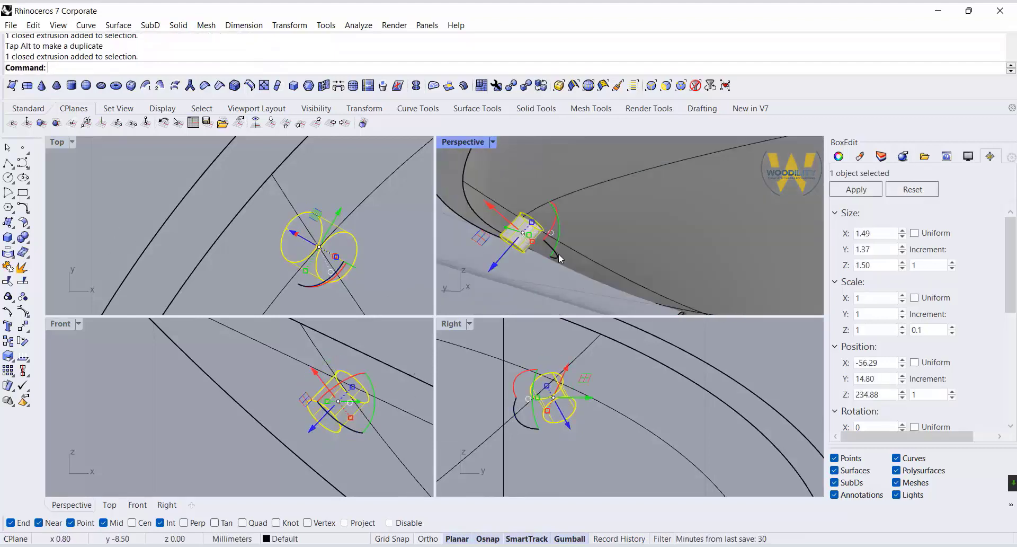
{"action": "left_click_drag", "start_coordinate": [561, 236], "coordinate": [563, 228]}
{"action": "left_click", "coordinate": [421, 289]}
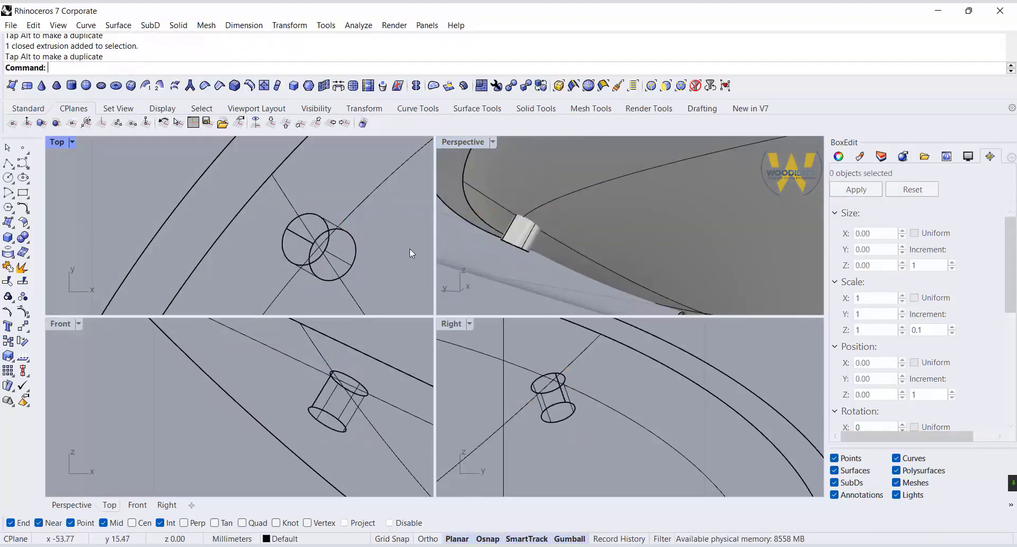
Move the tilted cylinder slightly along its own axis, deeper into the domed face.
{"action": "right_click_drag", "start_coordinate": [482, 283], "coordinate": [700, 233]}
{"action": "left_click", "coordinate": [750, 170]}
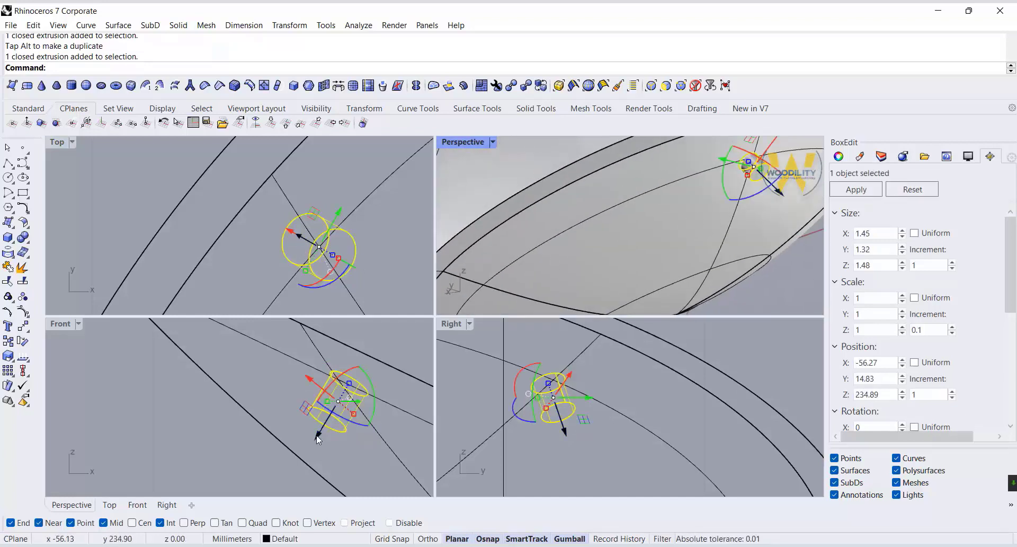
{"action": "left_click_drag", "start_coordinate": [316, 436], "coordinate": [323, 424]}
{"action": "left_click", "coordinate": [775, 276]}
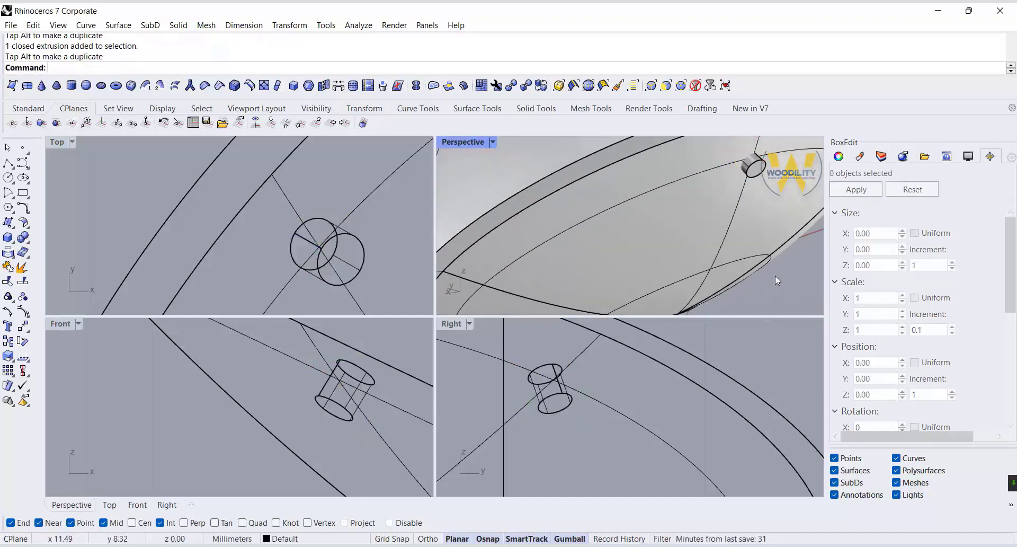
Isolate the domed face and the small cylinder from the rest of the faucet.
{"action": "left_click", "coordinate": [753, 171]}
{"action": "left_click", "coordinate": [678, 245]}
{"action": "left_click", "coordinate": [753, 168], "text": "shift"}
{"action": "middle_click", "coordinate": [698, 251]}
{"action": "left_click", "coordinate": [685, 230]}
{"action": "scroll", "coordinate": [748, 261], "scroll_direction": "down", "scroll_amount": 8}
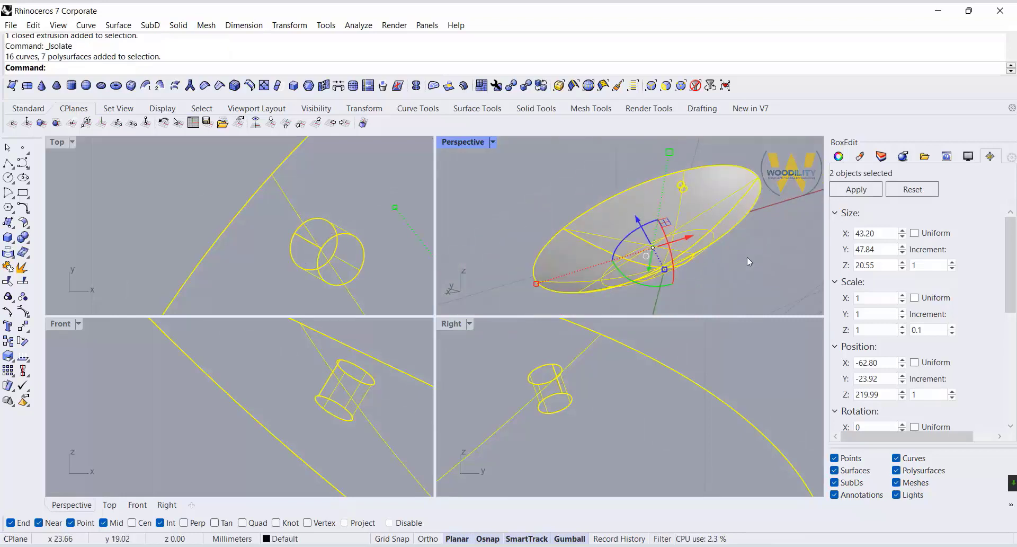
{"action": "left_click", "coordinate": [747, 258]}
Orient the construction plane to the domed face with the CPlane Object option.
{"action": "right_click_drag", "start_coordinate": [747, 258], "coordinate": [557, 228]}
{"action": "left_click", "coordinate": [550, 221]}
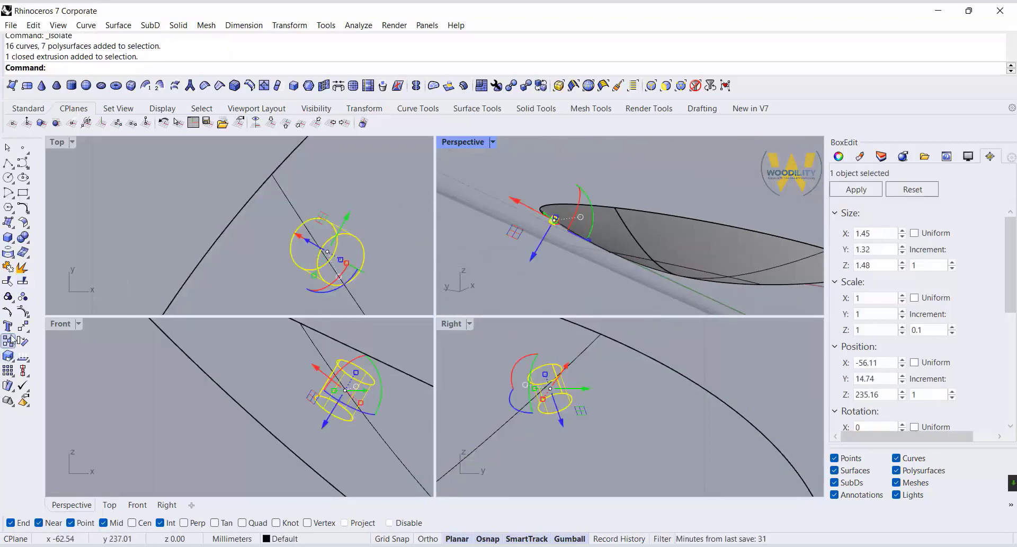
{"action": "left_click", "coordinate": [41, 123]}
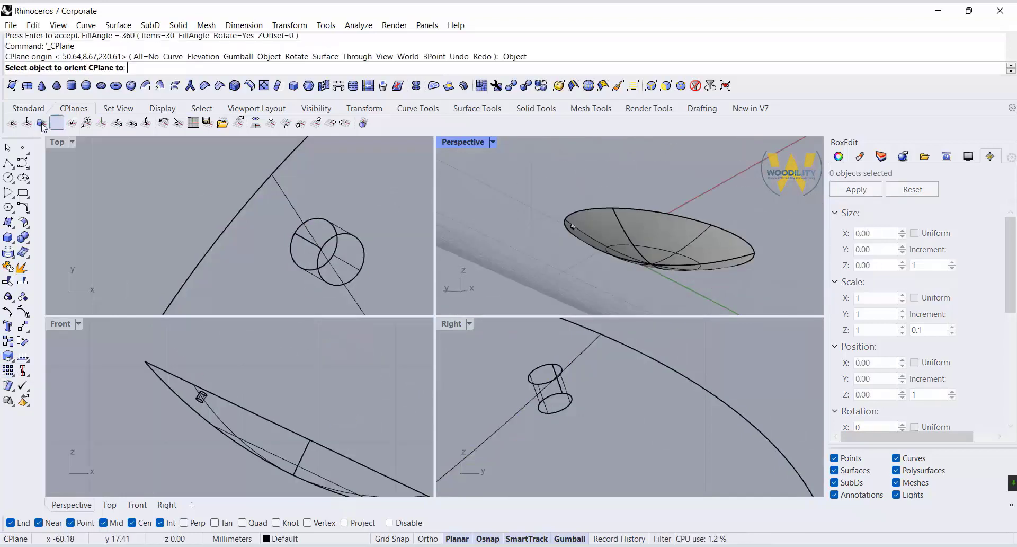
{"action": "right_click_drag", "start_coordinate": [647, 233], "coordinate": [603, 266]}
{"action": "left_click", "coordinate": [643, 267]}
Polar-array the small cylinder around the domed face's centre with 38 items over 360 degrees.
{"action": "scroll", "coordinate": [572, 233], "scroll_direction": "up", "scroll_amount": 8}
{"action": "left_click", "coordinate": [574, 231]}
{"action": "left_click", "coordinate": [11, 373]}
{"action": "left_click", "coordinate": [38, 379]}
{"action": "left_click", "coordinate": [700, 255]}
{"action": "key", "text": "Return"}
{"action": "key", "text": "Return"}
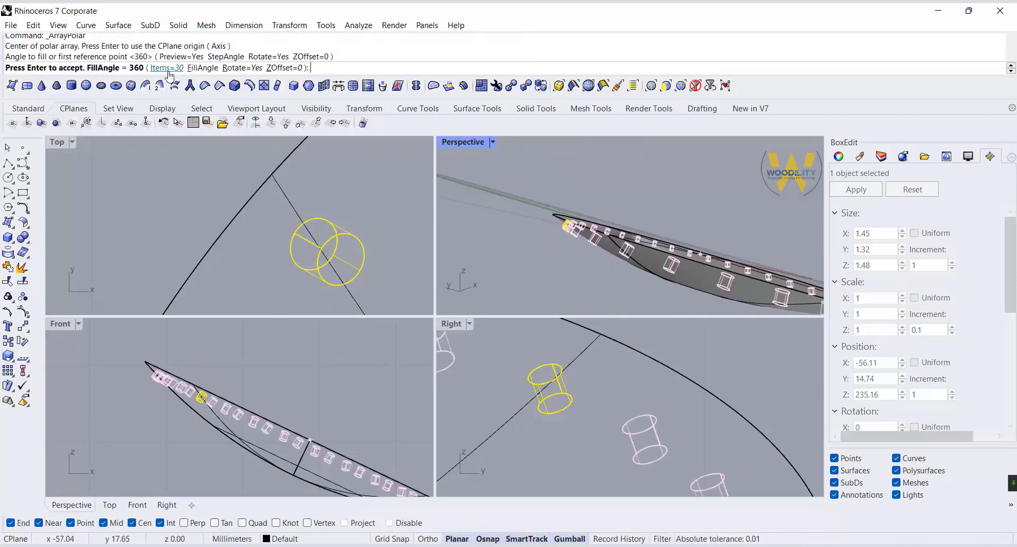
{"action": "left_click", "coordinate": [167, 69]}
{"action": "type", "text": "35"}
{"action": "key", "text": "Return"}
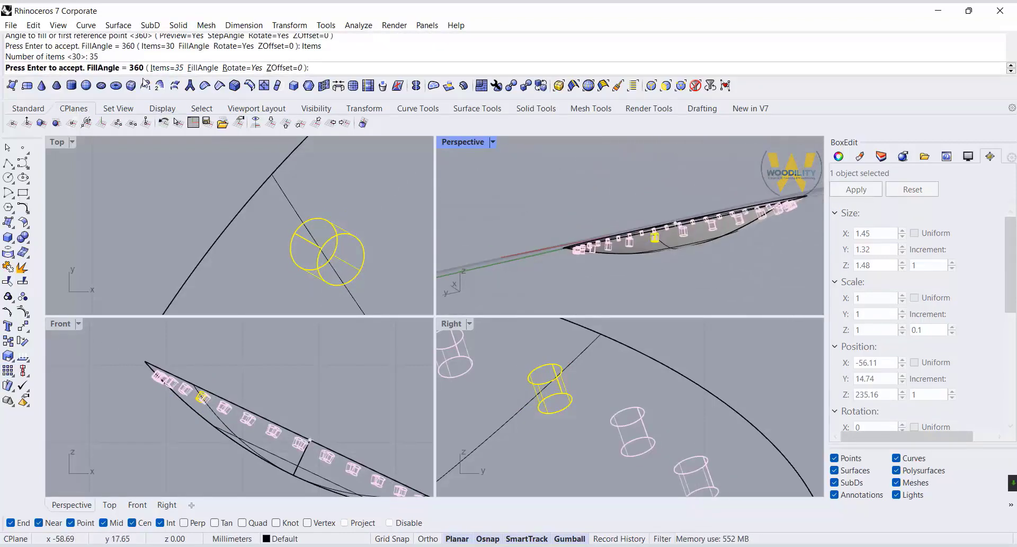
{"action": "left_click", "coordinate": [169, 69]}
{"action": "type", "text": "38"}
{"action": "key", "text": "Return"}
{"action": "right_click_drag", "start_coordinate": [579, 153], "coordinate": [534, 293]}
{"action": "key", "text": "Return"}
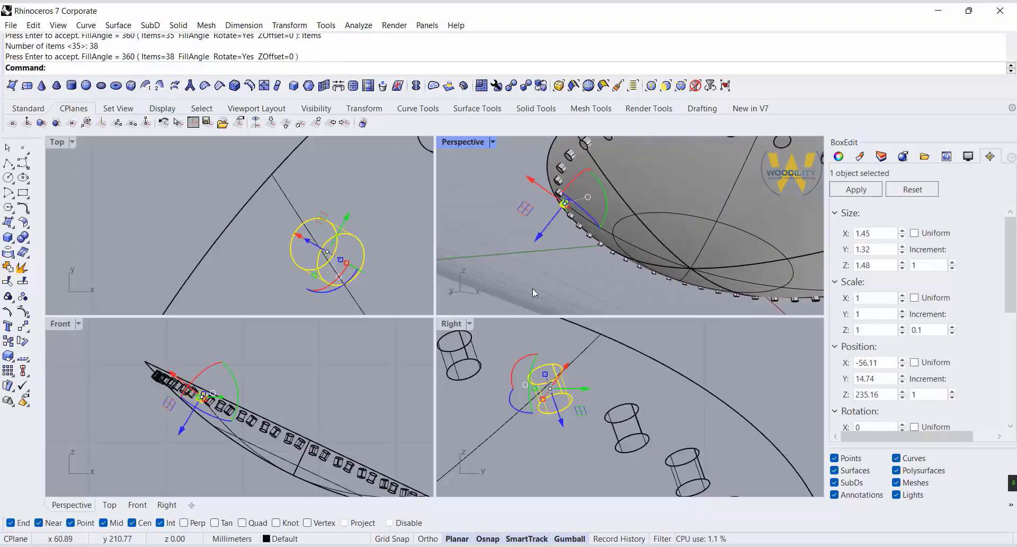
Subtract the whole ring of small cylinders from the domed face with Boolean Difference.
{"action": "left_click", "coordinate": [533, 288]}
{"action": "scroll", "coordinate": [530, 284], "scroll_direction": "down", "scroll_amount": 4}
{"action": "left_click", "coordinate": [655, 248]}
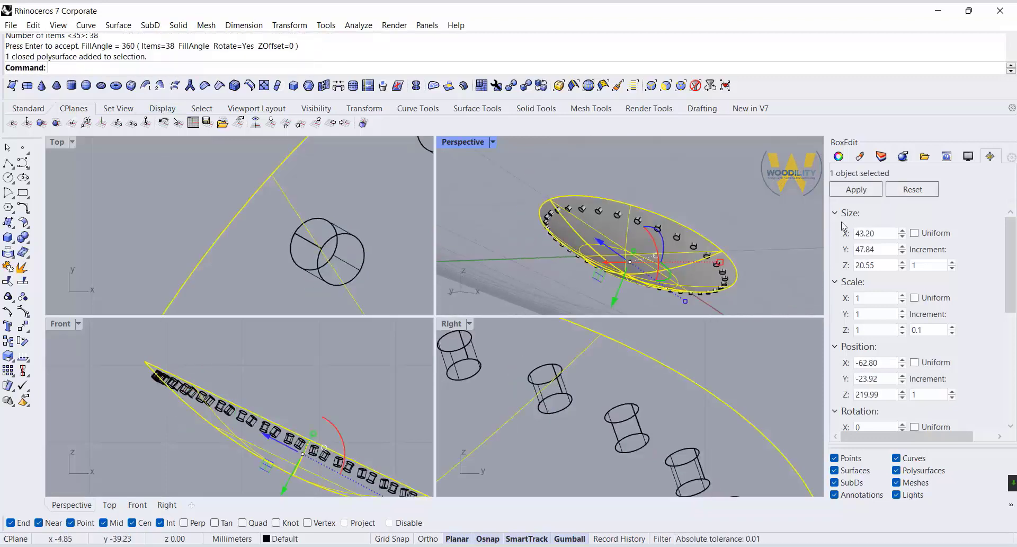
{"action": "left_click", "coordinate": [25, 240]}
{"action": "left_click", "coordinate": [51, 245]}
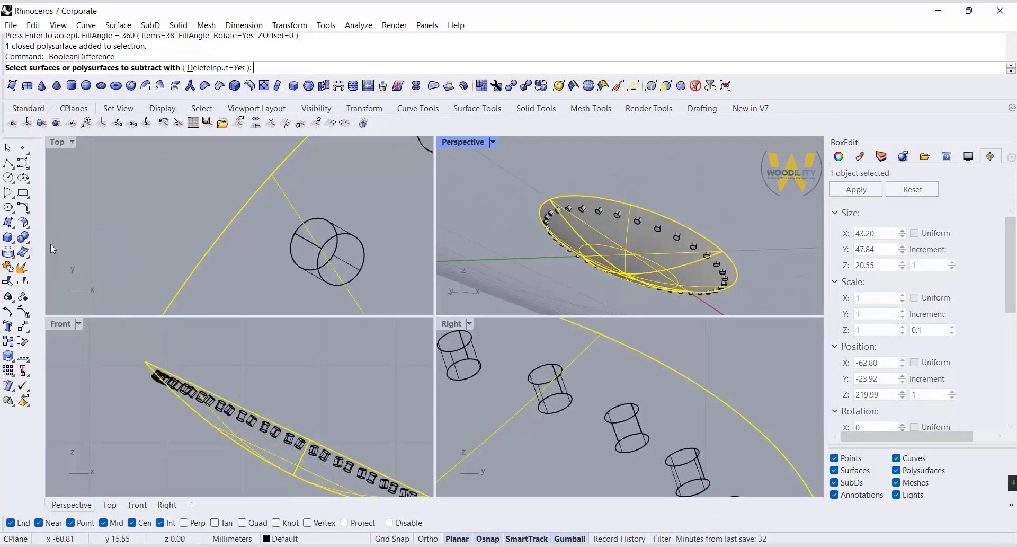
{"action": "scroll", "coordinate": [143, 384], "scroll_direction": "down", "scroll_amount": 2}
{"action": "left_click", "coordinate": [144, 385]}
{"action": "left_click", "coordinate": [219, 411]}
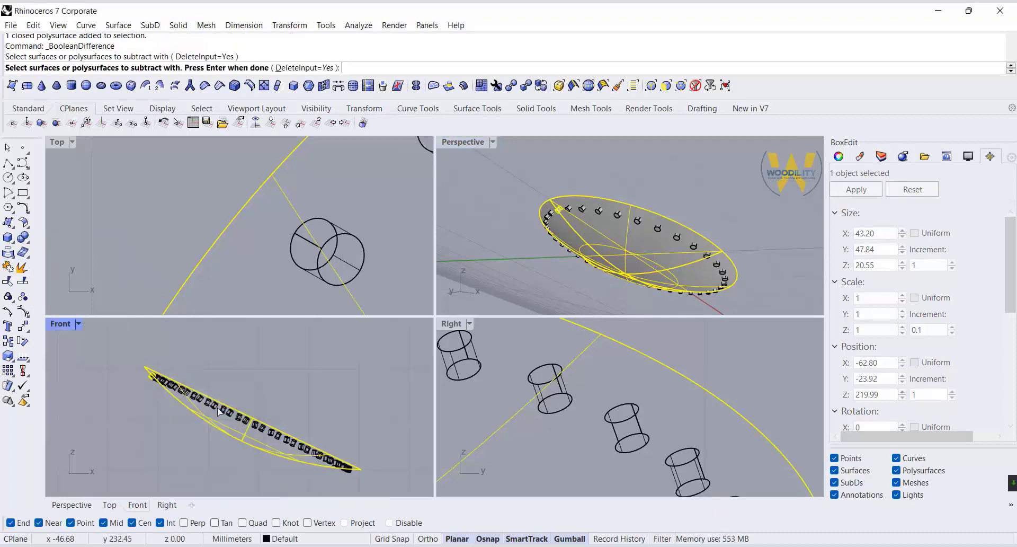
{"action": "left_click", "coordinate": [570, 212]}
{"action": "left_click", "coordinate": [585, 211]}
{"action": "left_click", "coordinate": [600, 213]}
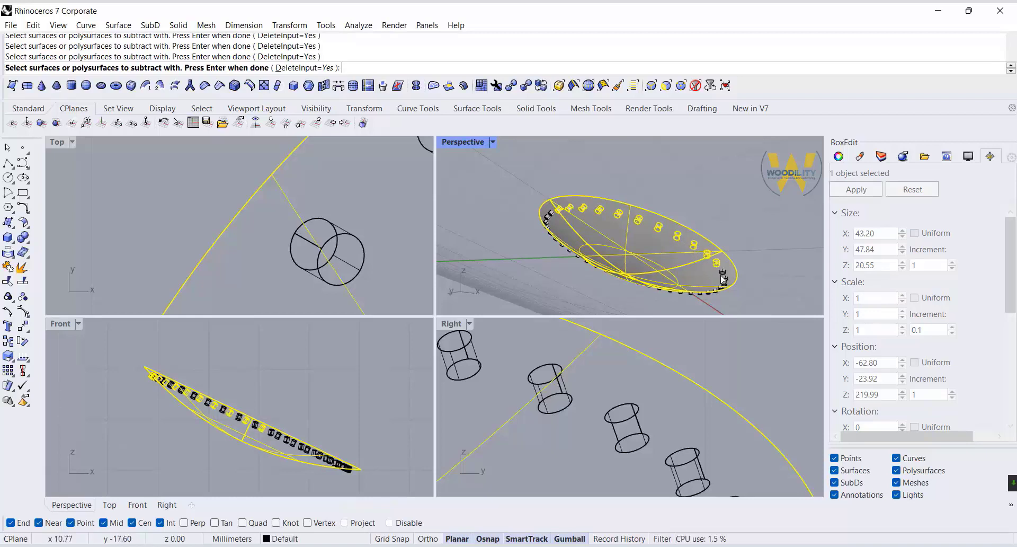
{"action": "left_click_drag", "start_coordinate": [409, 509], "coordinate": [408, 508]}
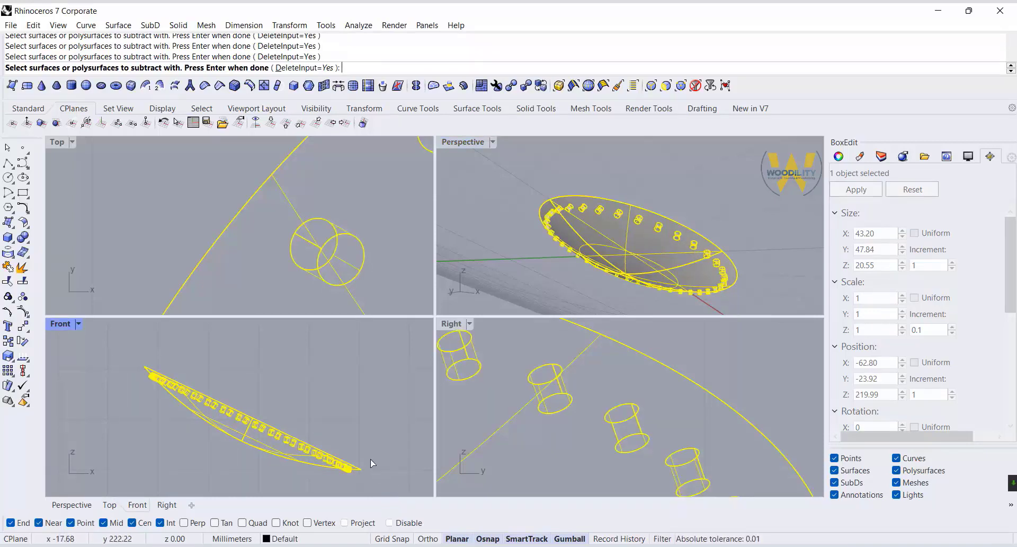
{"action": "right_click", "coordinate": [371, 458]}
Duplicate the circular edge of one hole in the domed face.
{"action": "double_click", "coordinate": [463, 144]}
{"action": "key", "text": "Escape"}
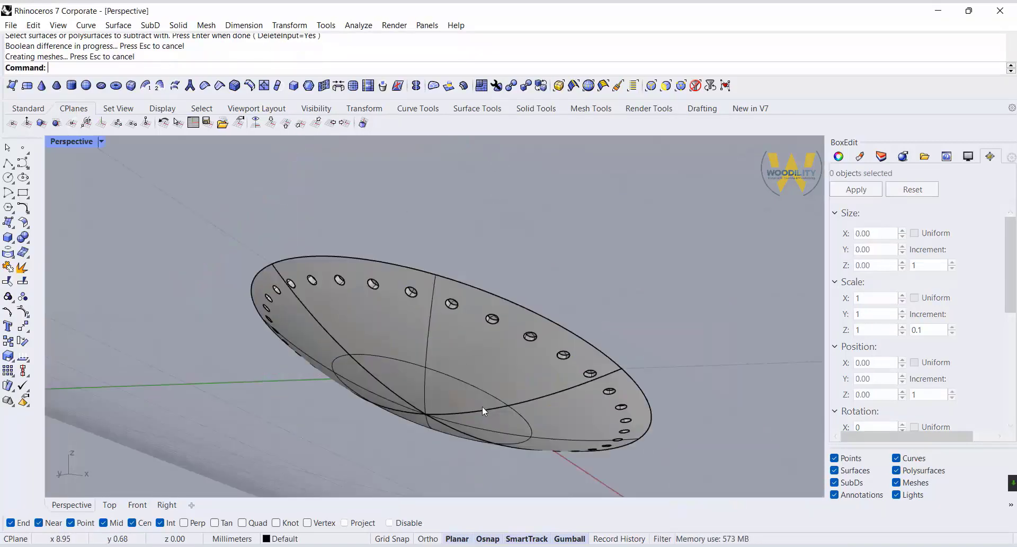
{"action": "mouse_move", "coordinate": [484, 413]}
{"action": "right_mouse_down"}
{"action": "mouse_move", "coordinate": [445, 313]}
{"action": "mouse_move", "coordinate": [462, 393]}
{"action": "mouse_move", "coordinate": [484, 393]}
{"action": "mouse_move", "coordinate": [473, 401]}
{"action": "right_mouse_up"}
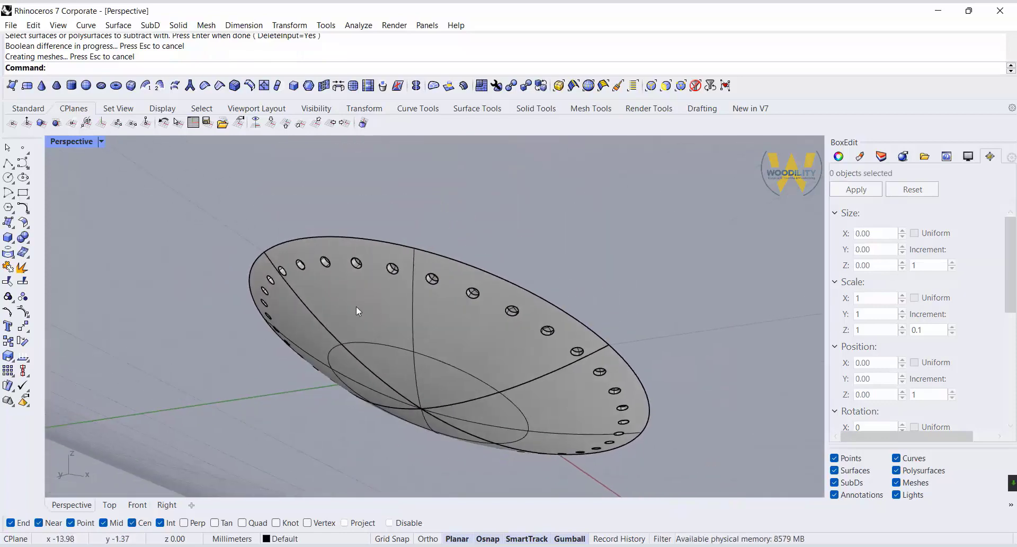
{"action": "scroll", "coordinate": [266, 258], "scroll_direction": "up", "scroll_amount": 8}
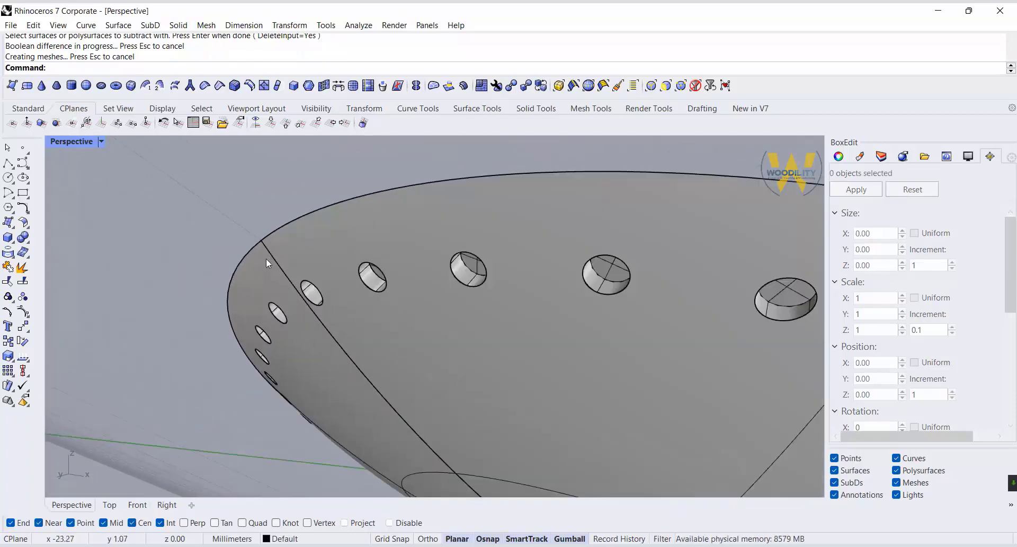
{"action": "left_click", "coordinate": [13, 260]}
{"action": "left_click", "coordinate": [54, 258]}
{"action": "right_click_drag", "start_coordinate": [560, 306], "coordinate": [540, 261]}
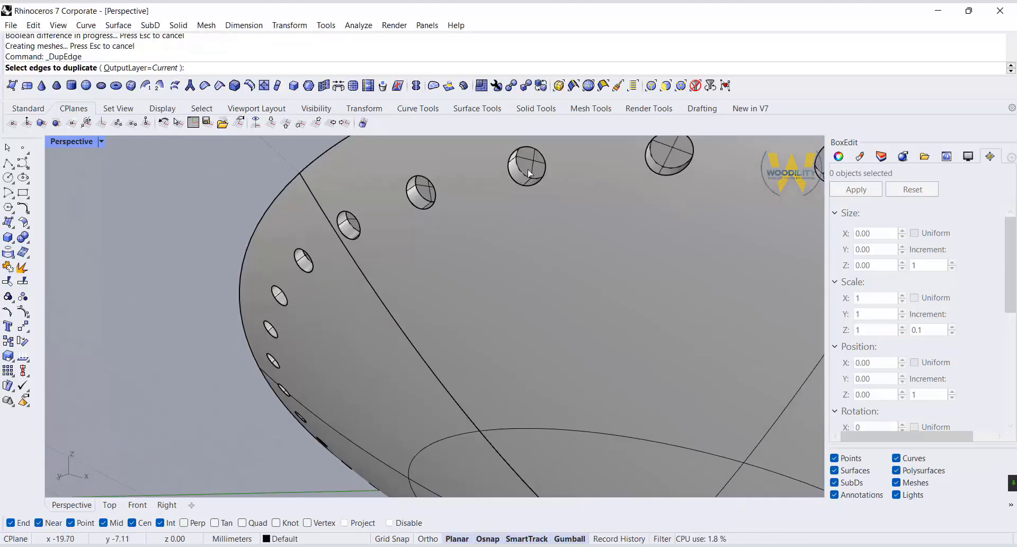
{"action": "left_click", "coordinate": [521, 183]}
{"action": "right_click", "coordinate": [537, 178]}
Extrude the duplicated edge about 1 mm outward from the hole to form a short tube.
{"action": "right_click_drag", "start_coordinate": [371, 347], "coordinate": [359, 397]}
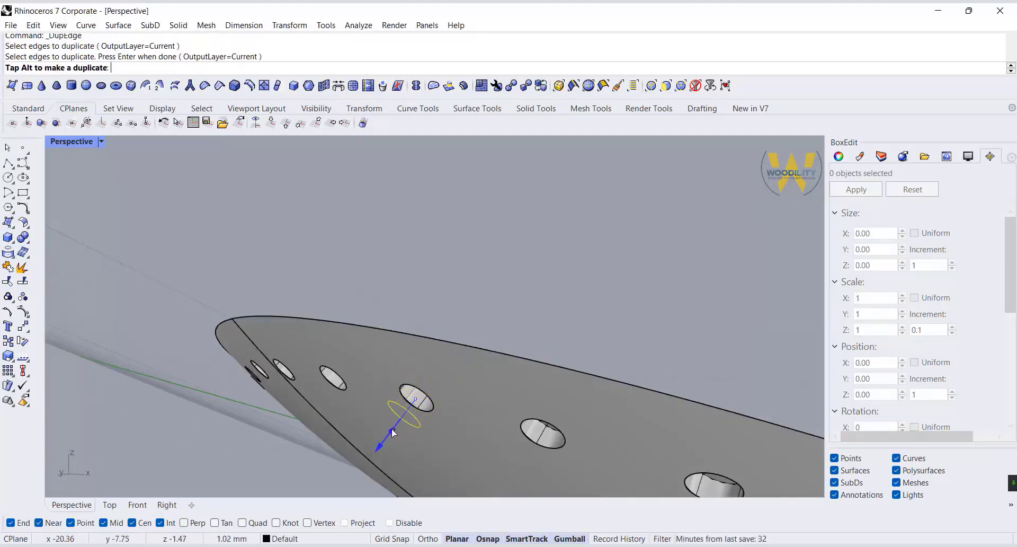
{"action": "left_click_drag", "start_coordinate": [391, 430], "coordinate": [390, 430]}
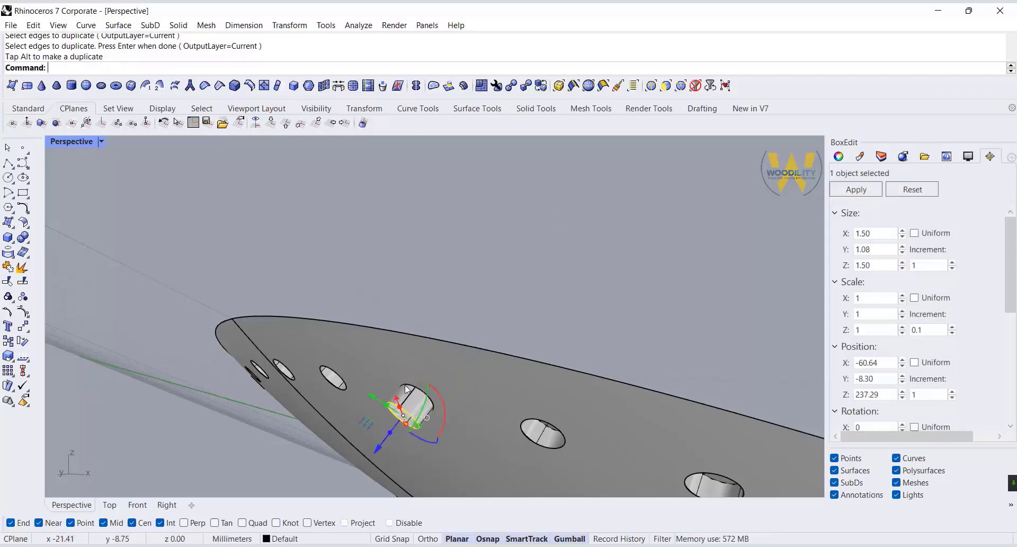
{"action": "left_click", "coordinate": [411, 401]}
{"action": "mouse_move", "coordinate": [376, 407]}
{"action": "right_mouse_down"}
{"action": "mouse_move", "coordinate": [352, 414]}
{"action": "mouse_move", "coordinate": [362, 417]}
{"action": "right_mouse_up"}
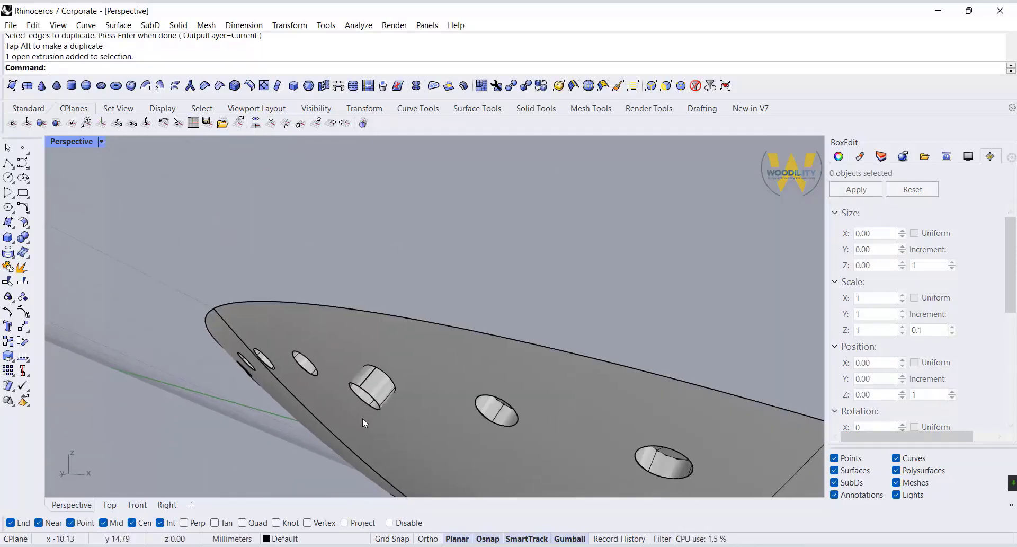
Fillet the outer rims of all the holes around the domed face with a 0.1 mm radius.
{"action": "left_click", "coordinate": [26, 244]}
{"action": "left_click", "coordinate": [111, 256]}
{"action": "type", "text": ".1"}
{"action": "key", "text": "Return"}
{"action": "left_click", "coordinate": [395, 392]}
{"action": "left_click", "coordinate": [517, 419]}
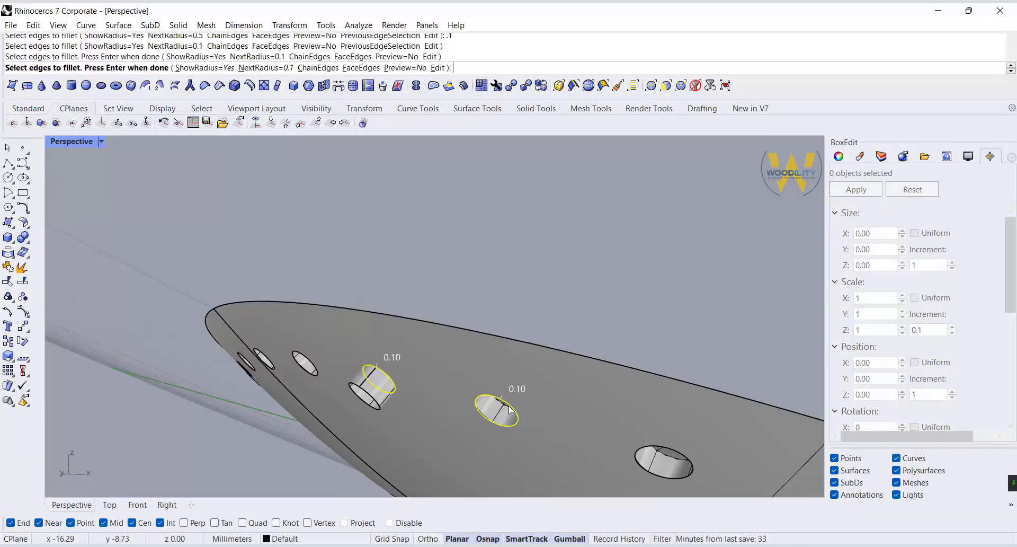
{"action": "left_click", "coordinate": [638, 463]}
{"action": "left_click", "coordinate": [302, 352]}
{"action": "left_click", "coordinate": [258, 349]}
{"action": "left_click", "coordinate": [240, 356]}
{"action": "scroll", "coordinate": [276, 246], "scroll_direction": "down", "scroll_amount": 5}
{"action": "left_click", "coordinate": [462, 341]}
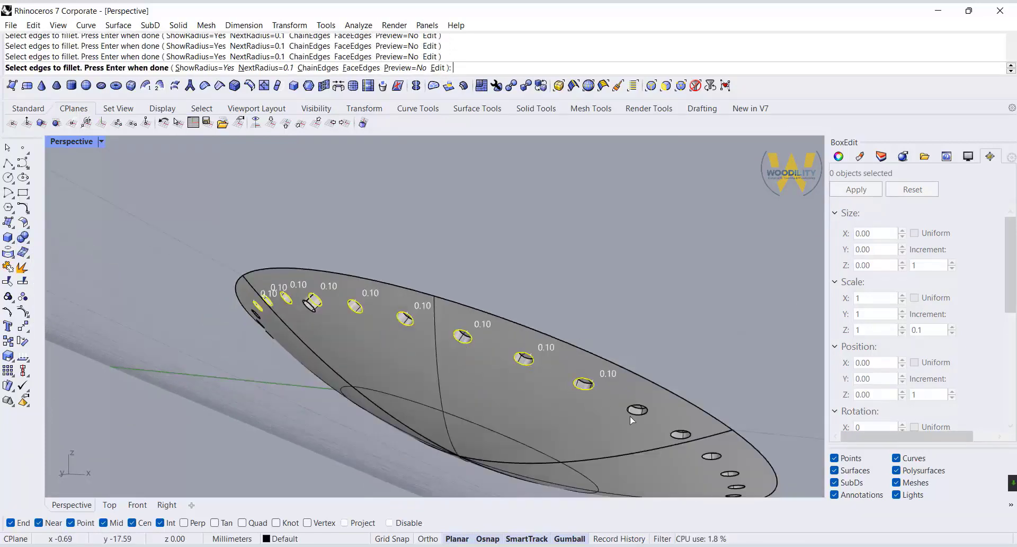
{"action": "left_click", "coordinate": [708, 460]}
{"action": "left_click", "coordinate": [727, 475]}
{"action": "right_click_drag", "start_coordinate": [728, 476], "coordinate": [666, 436]}
{"action": "left_click", "coordinate": [683, 267]}
{"action": "left_click", "coordinate": [709, 311]}
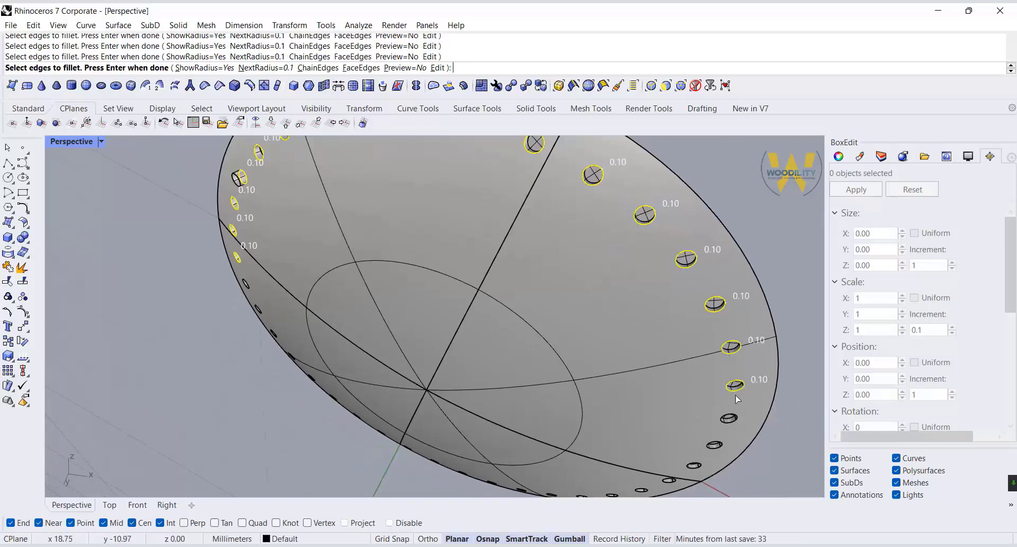
{"action": "right_click_drag", "start_coordinate": [715, 456], "coordinate": [710, 348]}
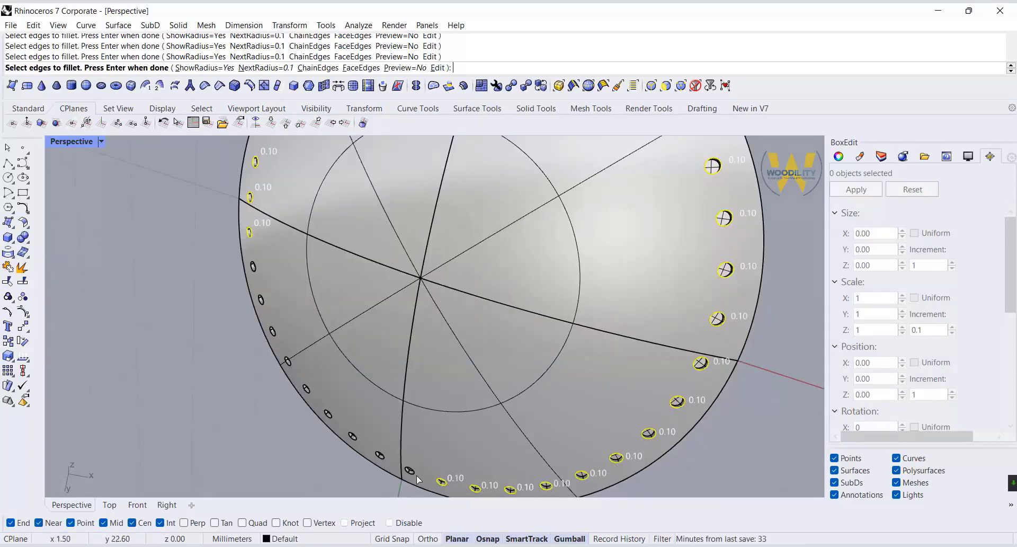
{"action": "left_click", "coordinate": [256, 271]}
{"action": "key", "text": "Return"}
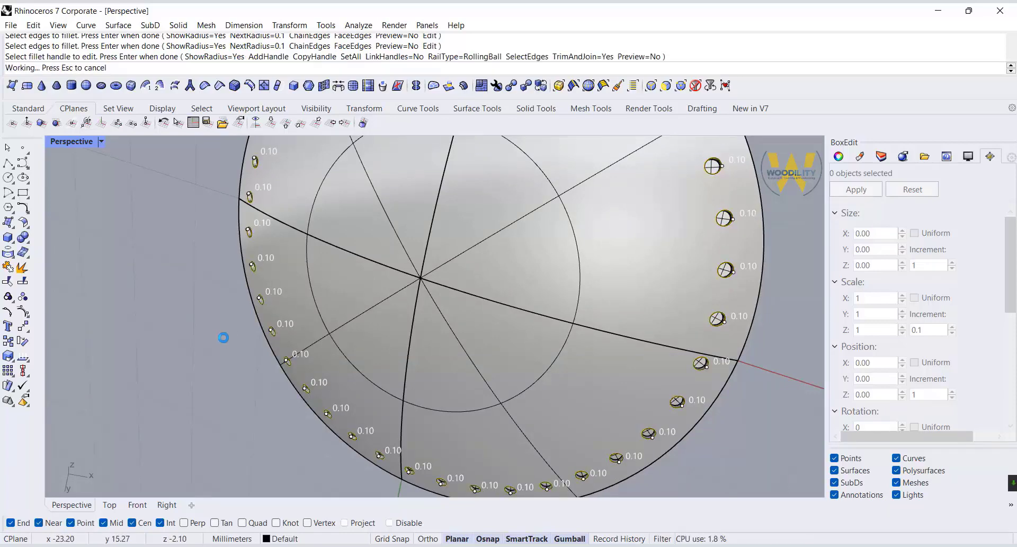
Cap the open ends of the short tube to make it a closed solid nozzle.
{"action": "scroll", "coordinate": [690, 233], "scroll_direction": "up", "scroll_amount": 8}
{"action": "right_click_drag", "start_coordinate": [683, 164], "coordinate": [551, 249]}
{"action": "scroll", "coordinate": [690, 233], "scroll_direction": "down", "scroll_amount": 10}
{"action": "scroll", "coordinate": [397, 225], "scroll_direction": "up", "scroll_amount": 12}
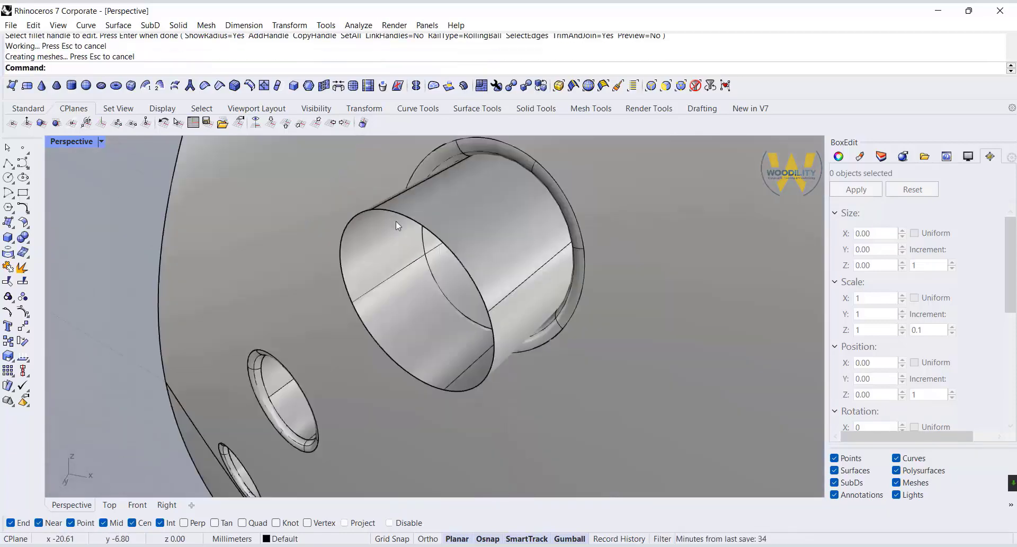
{"action": "left_click", "coordinate": [396, 222]}
{"action": "left_click", "coordinate": [27, 241]}
{"action": "left_click", "coordinate": [75, 275]}
Fillet the outer end edge of the capped nozzle with a 0.1 mm radius.
{"action": "left_click", "coordinate": [27, 241]}
{"action": "left_click", "coordinate": [39, 271]}
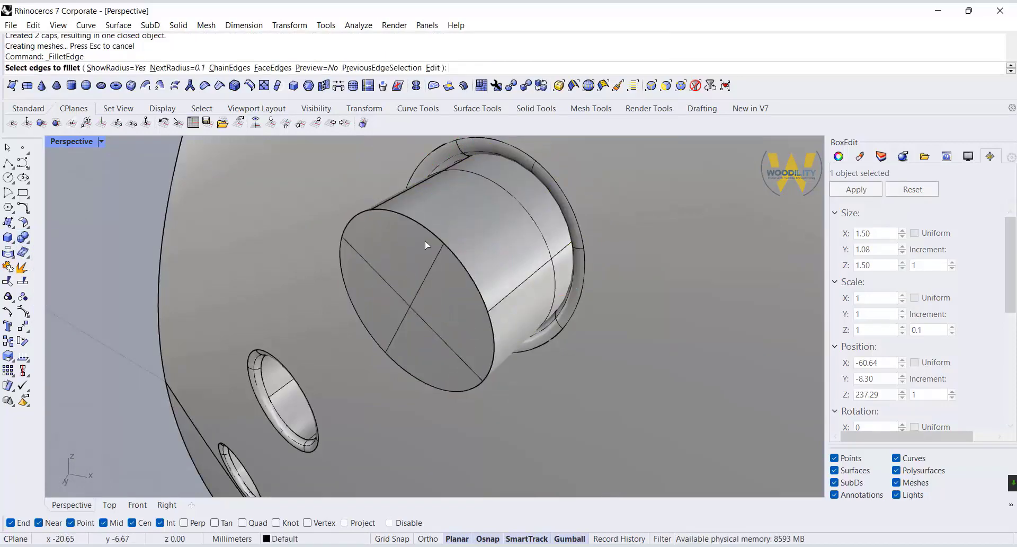
{"action": "left_click", "coordinate": [446, 246]}
{"action": "key", "text": "Return"}
{"action": "key", "text": "Return"}
Polar-array the nozzle around the domed face's centre with 38 items over 360 degrees.
{"action": "scroll", "coordinate": [447, 249], "scroll_direction": "down", "scroll_amount": 12}
{"action": "right_click_drag", "start_coordinate": [446, 249], "coordinate": [466, 356]}
{"action": "scroll", "coordinate": [365, 332], "scroll_direction": "down", "scroll_amount": 5}
{"action": "left_click", "coordinate": [365, 333]}
{"action": "left_click", "coordinate": [12, 375]}
{"action": "left_click", "coordinate": [26, 379]}
{"action": "scroll", "coordinate": [300, 332], "scroll_direction": "down", "scroll_amount": 6}
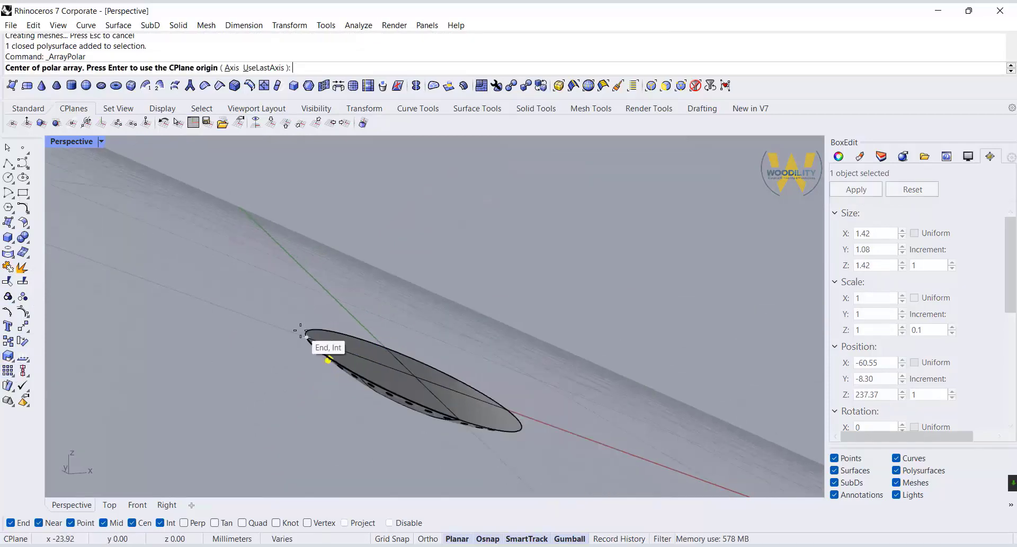
{"action": "right_click_drag", "start_coordinate": [300, 332], "coordinate": [405, 346]}
{"action": "left_click", "coordinate": [364, 405]}
{"action": "key", "text": "Return"}
{"action": "key", "text": "Return"}
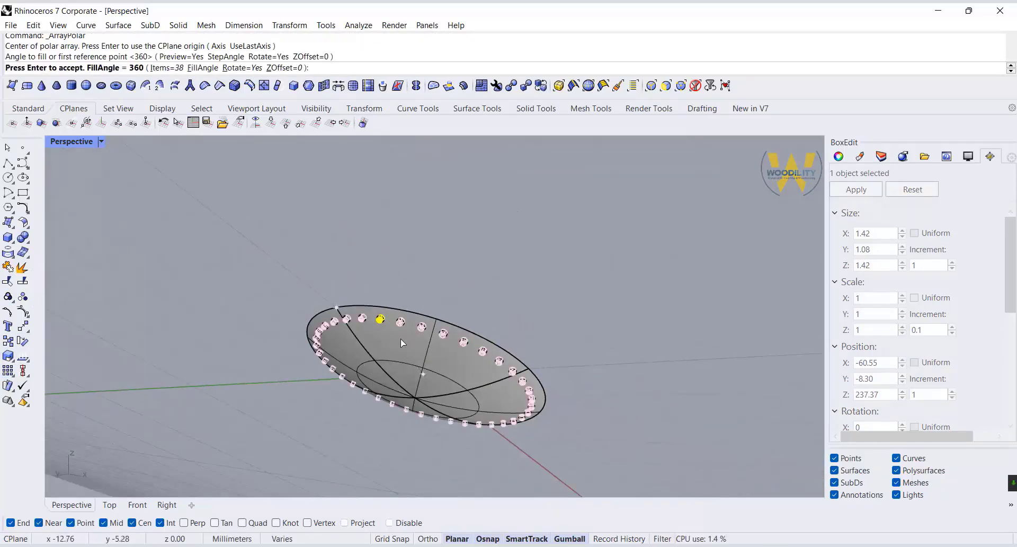
{"action": "key", "text": "Return"}
Extract a U-direction isocurve from one quadrant of the domed face, just inside the nozzle ring.
{"action": "scroll", "coordinate": [452, 413], "scroll_direction": "up", "scroll_amount": 5}
{"action": "right_click_drag", "start_coordinate": [451, 412], "coordinate": [453, 412]}
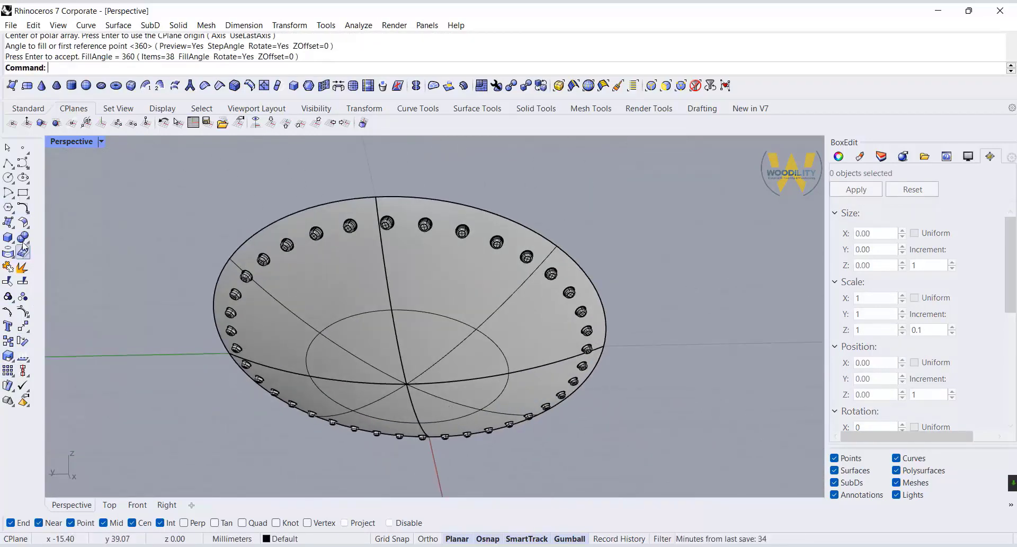
{"action": "left_click", "coordinate": [12, 256]}
{"action": "left_click", "coordinate": [100, 255]}
{"action": "left_click", "coordinate": [380, 309]}
{"action": "left_click", "coordinate": [335, 271]}
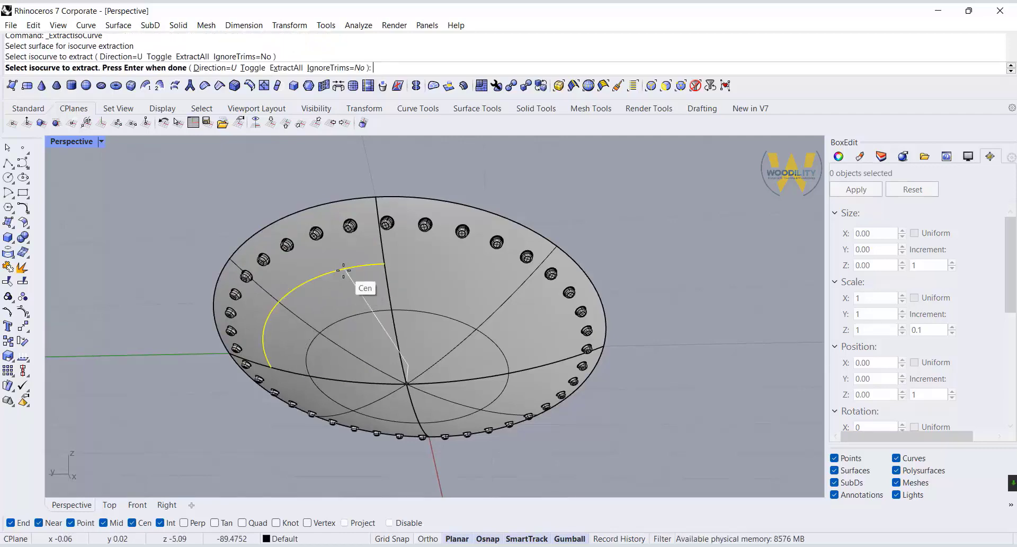
{"action": "key", "text": "Return"}
Extract the matching U-direction isocurve from the neighbouring quadrant, starting at the first isocurve's end.
{"action": "left_click", "coordinate": [438, 320]}
{"action": "key", "text": "Return"}
{"action": "left_click", "coordinate": [436, 316]}
{"action": "left_click", "coordinate": [386, 264]}
{"action": "key", "text": "Return"}
{"action": "right_click_drag", "start_coordinate": [496, 359], "coordinate": [456, 363]}
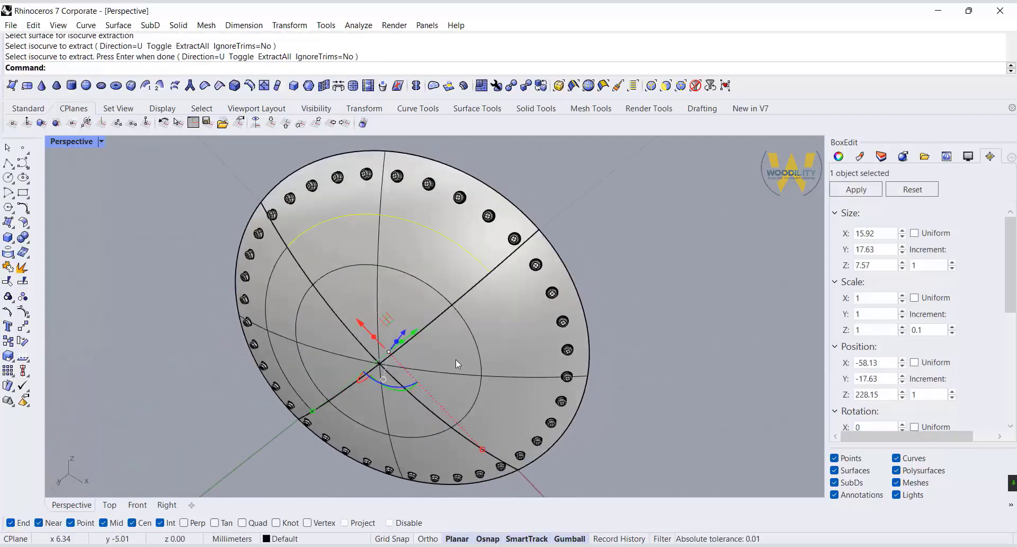
Extract the matching U-direction isocurves from the remaining two quadrants of the domed face, continuing from the existing curve ends.
{"action": "key", "text": "Return"}
{"action": "left_click", "coordinate": [469, 326]}
{"action": "left_click", "coordinate": [486, 268]}
{"action": "key", "text": "Return"}
{"action": "right_click_drag", "start_coordinate": [486, 269], "coordinate": [418, 429]}
{"action": "key", "text": "Return"}
{"action": "left_click", "coordinate": [419, 430]}
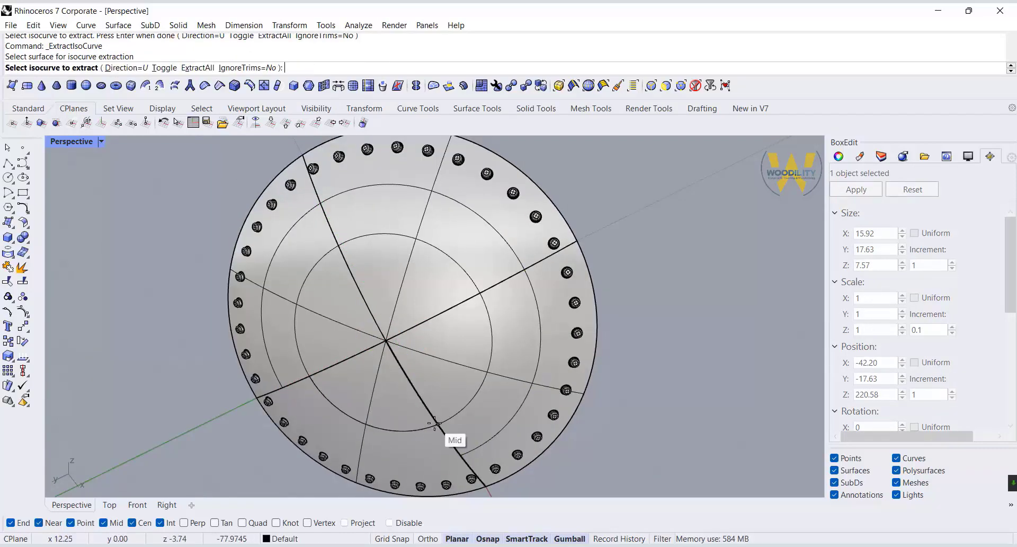
{"action": "left_click", "coordinate": [460, 454]}
{"action": "key", "text": "Return"}
Join the four quadrant isocurves inside the nozzle ring into one closed curve.
{"action": "left_click", "coordinate": [509, 418], "text": "shift"}
{"action": "left_click", "coordinate": [488, 227], "text": "shift"}
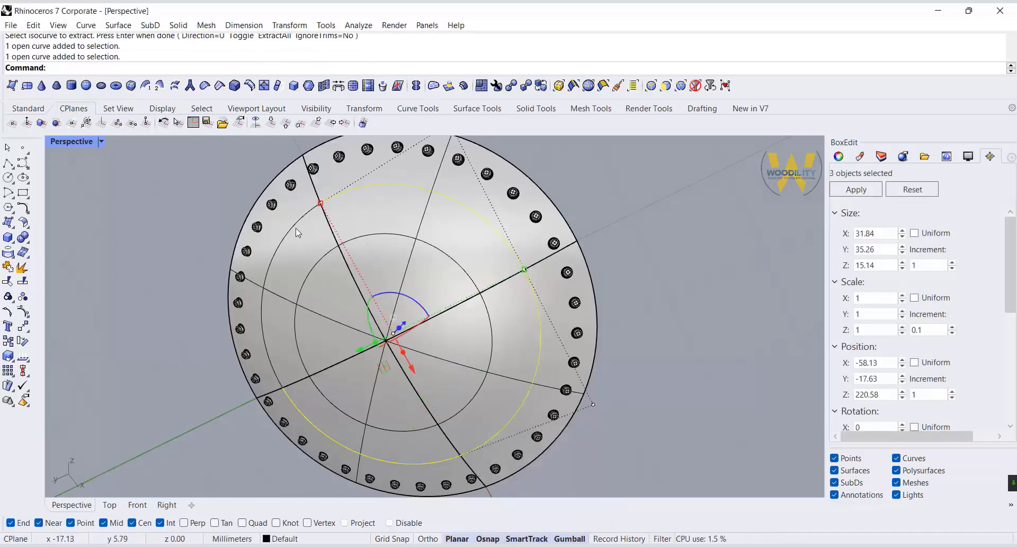
{"action": "left_click", "coordinate": [297, 228], "text": "shift"}
{"action": "left_click", "coordinate": [322, 261]}
{"action": "left_click", "coordinate": [6, 270]}
{"action": "left_click", "coordinate": [712, 323]}
Create a closed pipe with a radius of about 1 mm along the joined curve inside the nozzle ring.
{"action": "right_click_drag", "start_coordinate": [713, 323], "coordinate": [669, 385]}
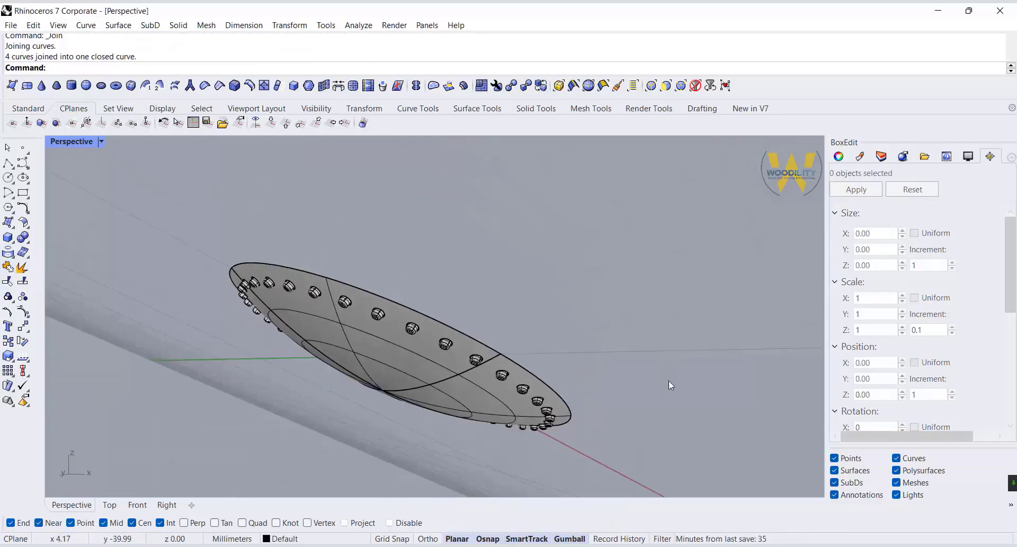
{"action": "left_click", "coordinate": [13, 229]}
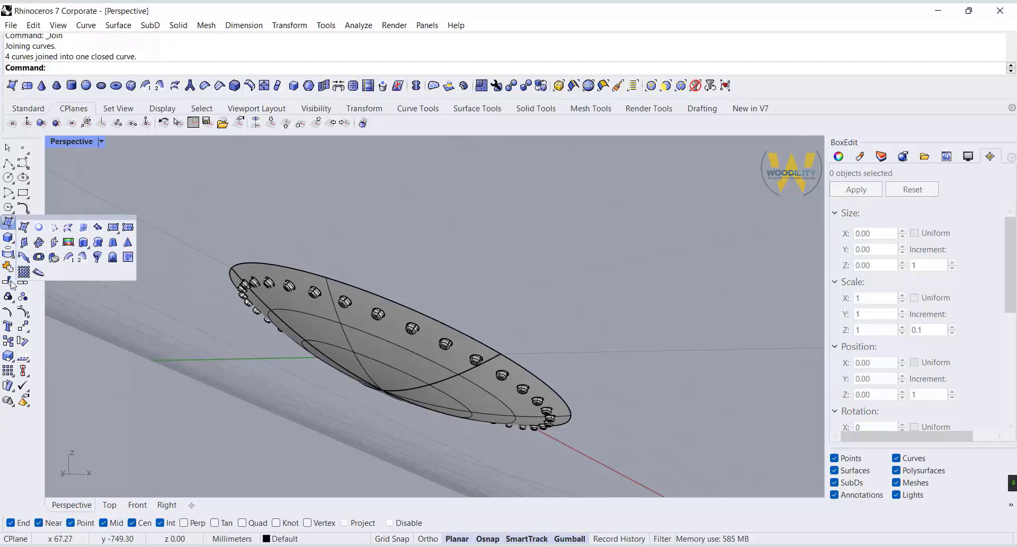
{"action": "left_click", "coordinate": [14, 245]}
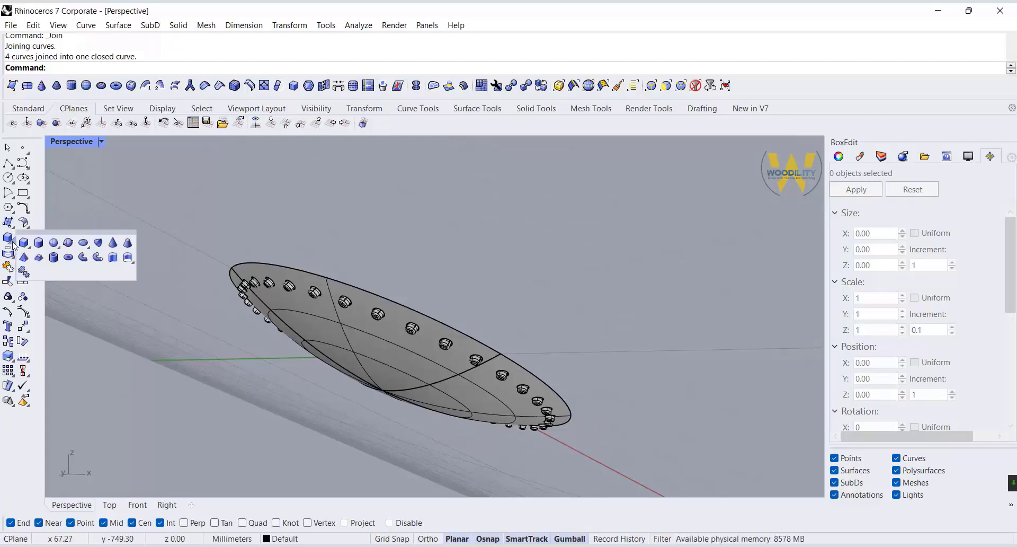
{"action": "left_click", "coordinate": [83, 260]}
{"action": "left_click", "coordinate": [400, 346]}
{"action": "scroll", "coordinate": [389, 354], "scroll_direction": "up", "scroll_amount": 5}
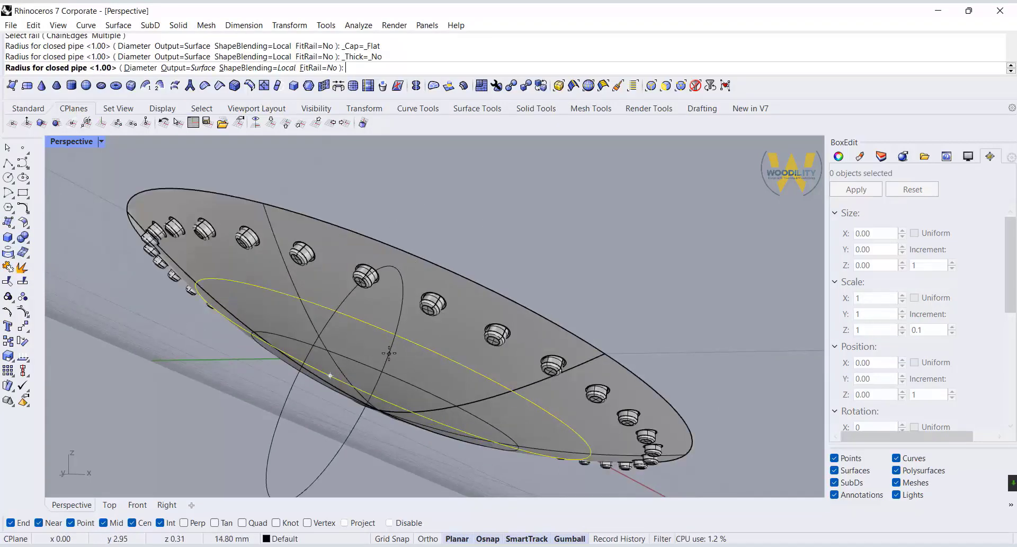
{"action": "scroll", "coordinate": [337, 384], "scroll_direction": "up", "scroll_amount": 5}
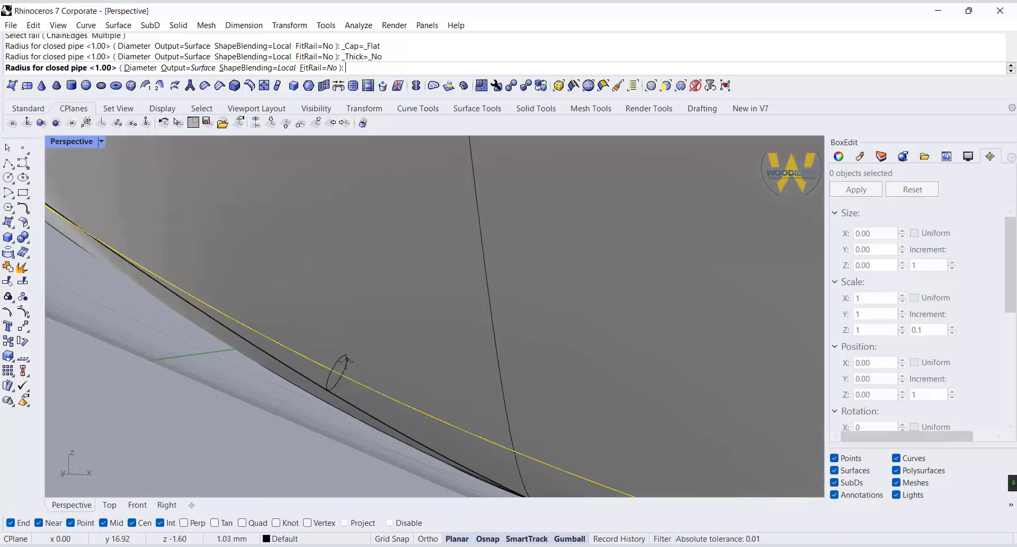
{"action": "left_click", "coordinate": [343, 362]}
{"action": "scroll", "coordinate": [350, 355], "scroll_direction": "down", "scroll_amount": 5}
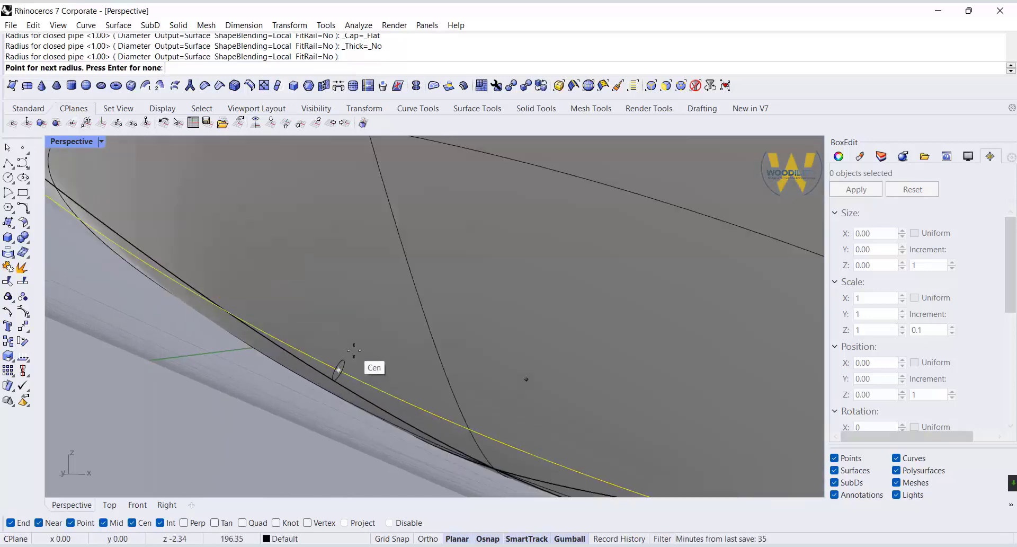
{"action": "key", "text": "Return"}
{"action": "scroll", "coordinate": [344, 357], "scroll_direction": "down", "scroll_amount": 5}
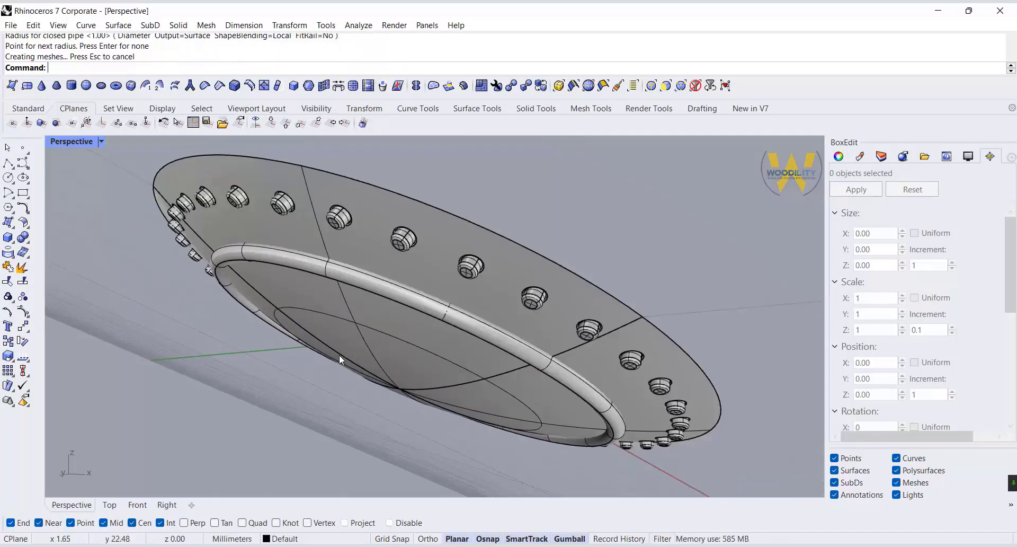
Boolean-subtract the ring-shaped pipe from the domed face to cut a circular groove.
{"action": "right_click_drag", "start_coordinate": [341, 358], "coordinate": [450, 379]}
{"action": "right_click_drag", "start_coordinate": [627, 438], "coordinate": [471, 424]}
{"action": "left_click", "coordinate": [468, 300]}
{"action": "left_click", "coordinate": [27, 242]}
{"action": "left_click", "coordinate": [51, 244]}
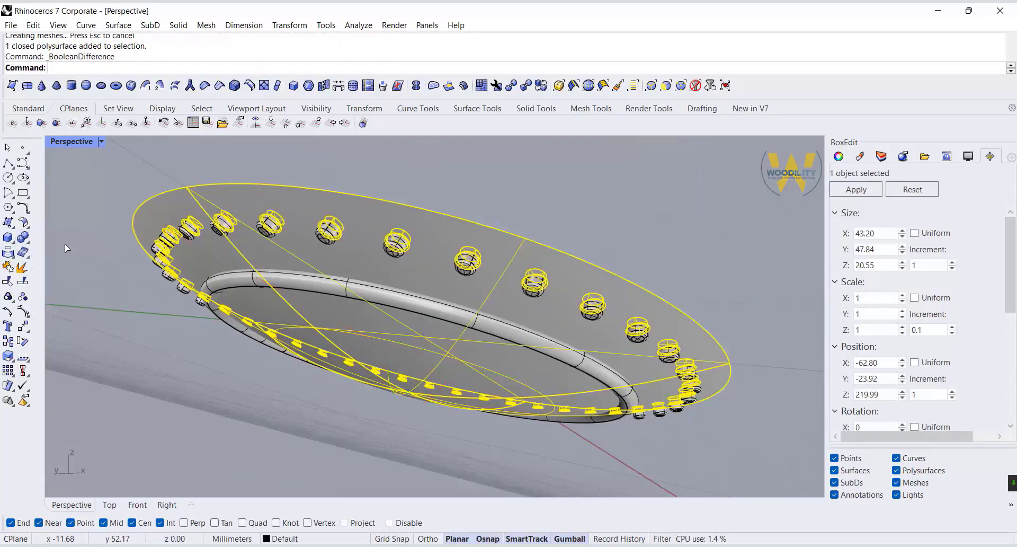
{"action": "left_click", "coordinate": [290, 282]}
{"action": "right_click", "coordinate": [206, 370]}
{"action": "left_click", "coordinate": [452, 449]}
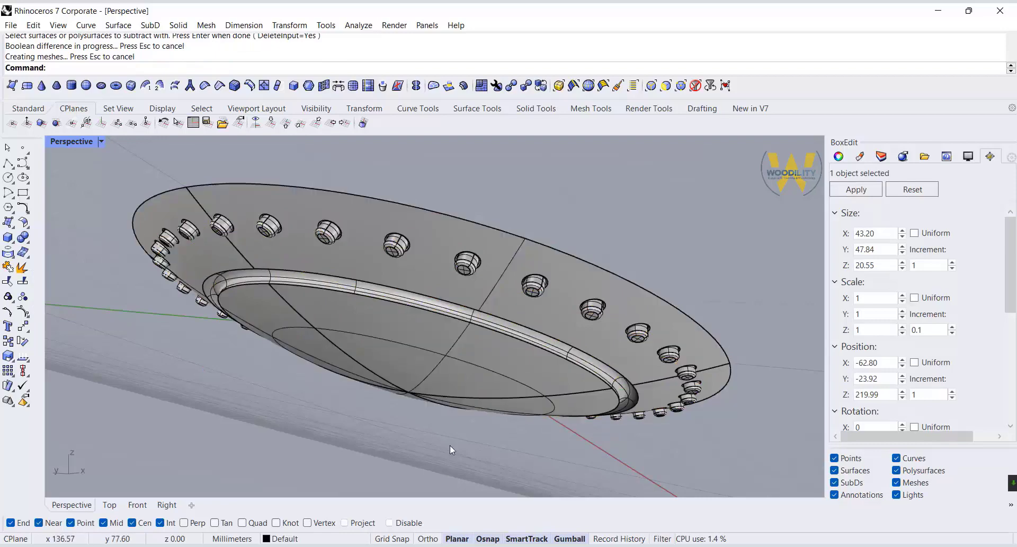
Fillet the inner and outer edges of the circular groove in all quadrants with a 0.2 mm radius.
{"action": "right_click_drag", "start_coordinate": [512, 467], "coordinate": [434, 415]}
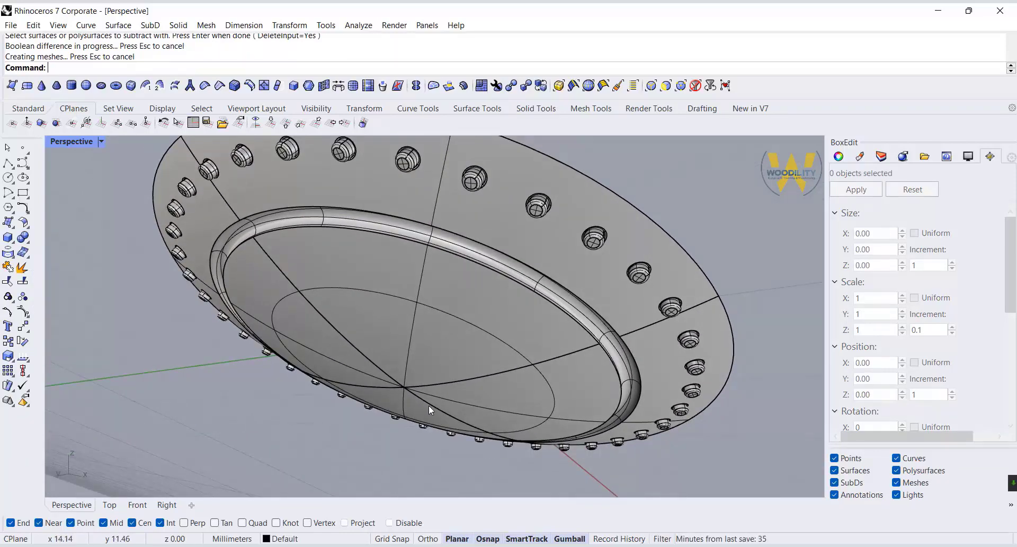
{"action": "right_click_drag", "start_coordinate": [431, 399], "coordinate": [507, 359]}
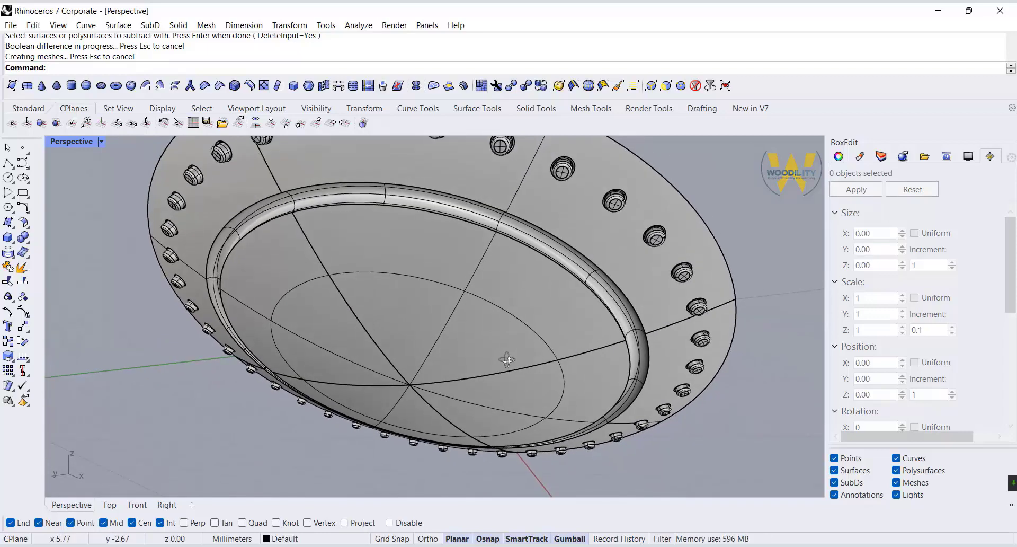
{"action": "right_click_drag", "start_coordinate": [404, 296], "coordinate": [404, 312]}
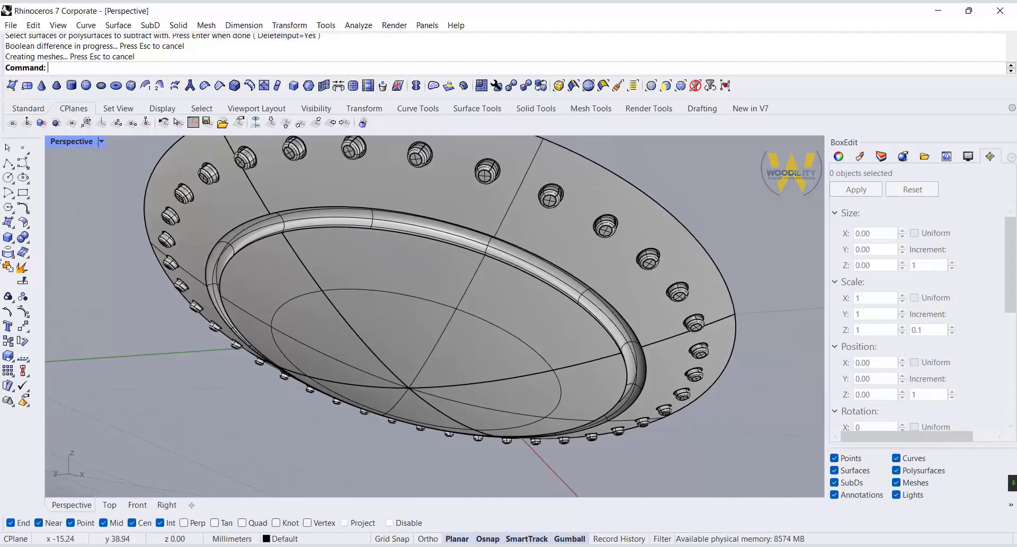
{"action": "left_click", "coordinate": [28, 242]}
{"action": "left_click", "coordinate": [113, 258]}
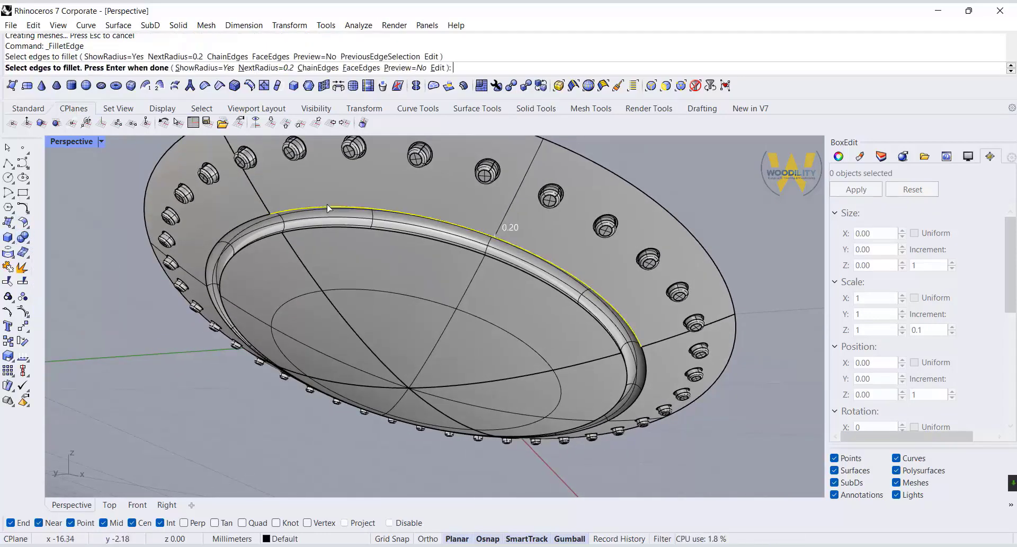
{"action": "left_click", "coordinate": [231, 225]}
{"action": "left_click", "coordinate": [251, 242]}
{"action": "left_click", "coordinate": [398, 236]}
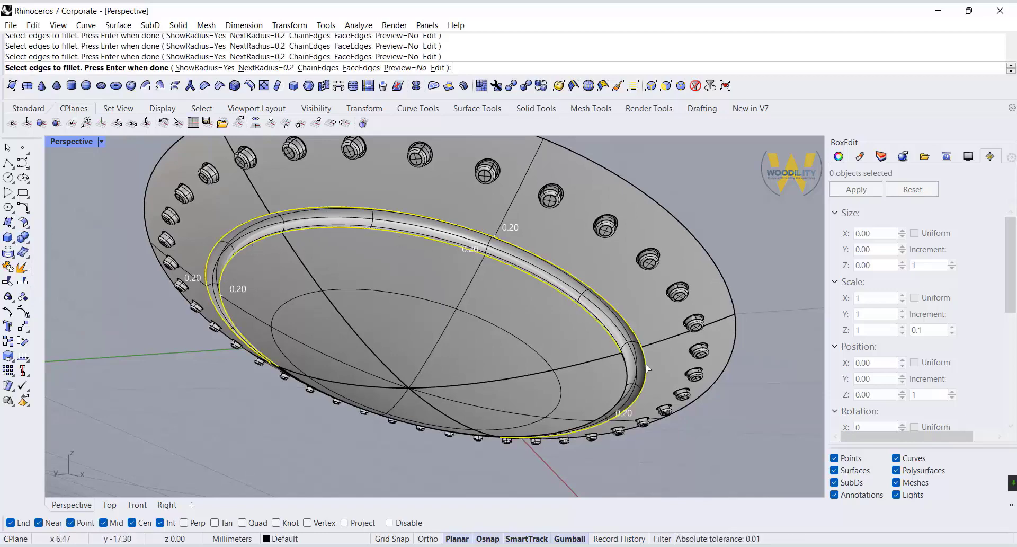
{"action": "right_click_drag", "start_coordinate": [463, 458], "coordinate": [445, 363]}
{"action": "scroll", "coordinate": [448, 379], "scroll_direction": "down", "scroll_amount": 2}
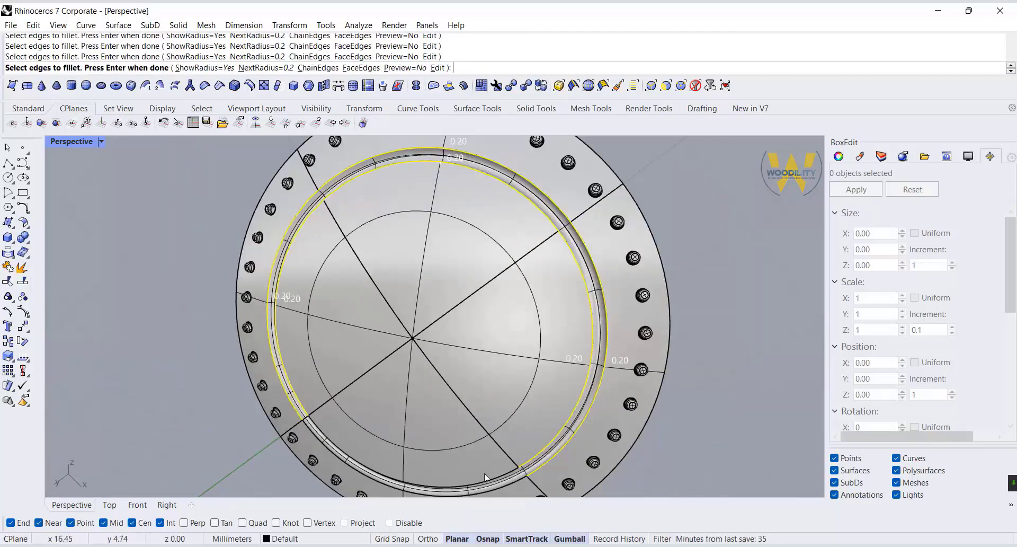
{"action": "key", "text": "Return"}
{"action": "key", "text": "Return"}
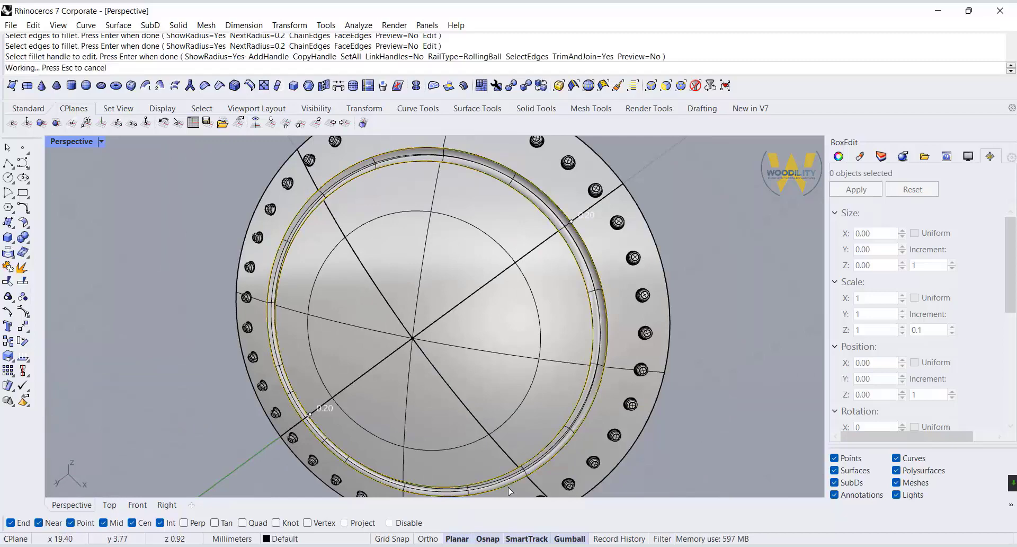
Extract an inner and an outer U-direction isocurve inside the groove from two neighbouring quadrants of the domed face.
{"action": "right_click_drag", "start_coordinate": [493, 180], "coordinate": [430, 354]}
{"action": "scroll", "coordinate": [420, 390], "scroll_direction": "up", "scroll_amount": 2}
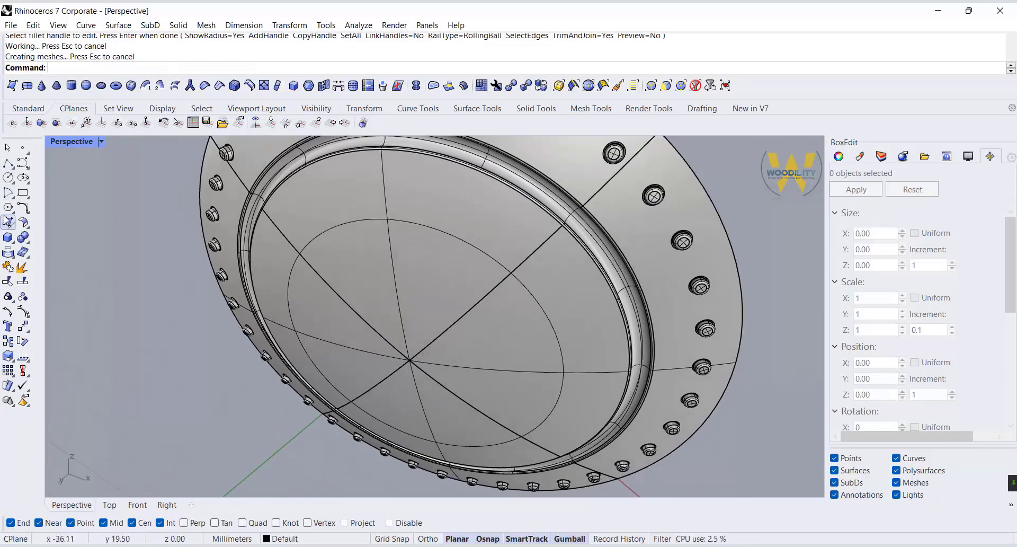
{"action": "left_click", "coordinate": [11, 255]}
{"action": "left_click", "coordinate": [99, 257]}
{"action": "left_click", "coordinate": [424, 262]}
{"action": "left_click", "coordinate": [425, 261]}
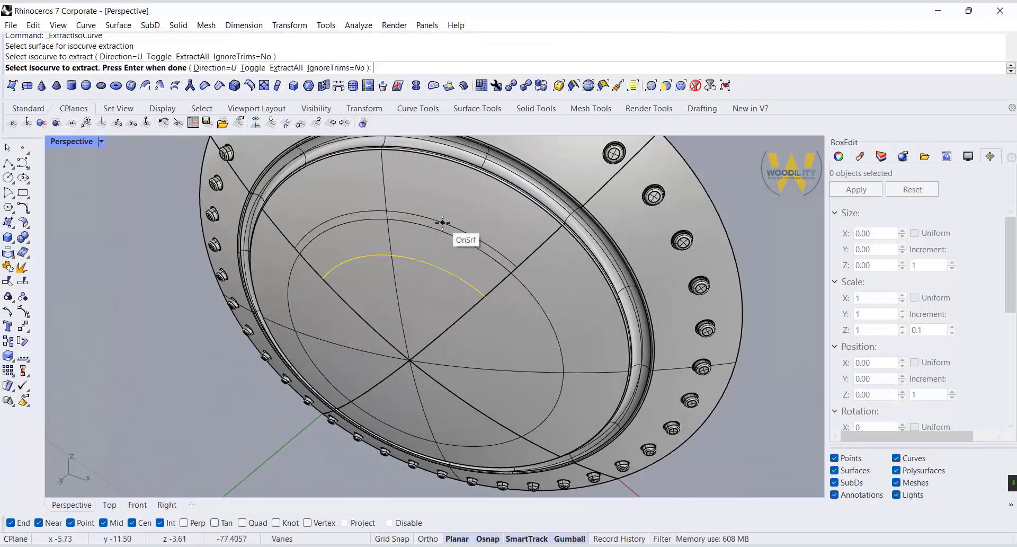
{"action": "left_click", "coordinate": [443, 223]}
{"action": "key", "text": "Return"}
{"action": "left_click", "coordinate": [528, 256]}
{"action": "key", "text": "Return"}
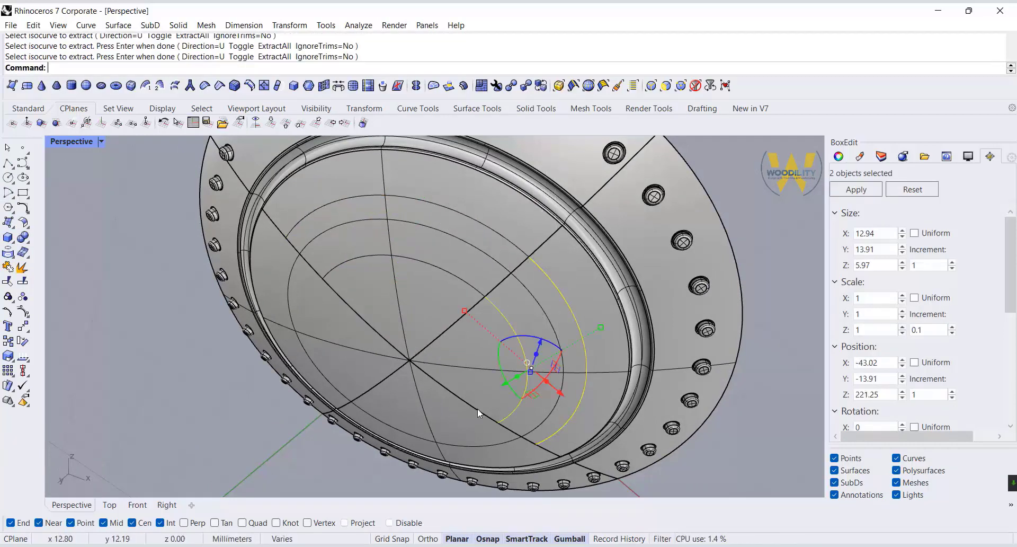
Extract the matching inner and outer U-direction isocurves from the other two quadrants of the domed face.
{"action": "key", "text": "Return"}
{"action": "left_click", "coordinate": [478, 415]}
{"action": "left_click", "coordinate": [497, 423]}
{"action": "left_click", "coordinate": [538, 445]}
{"action": "key", "text": "Return"}
{"action": "key", "text": "Return"}
{"action": "left_click", "coordinate": [366, 381]}
{"action": "left_click", "coordinate": [363, 394]}
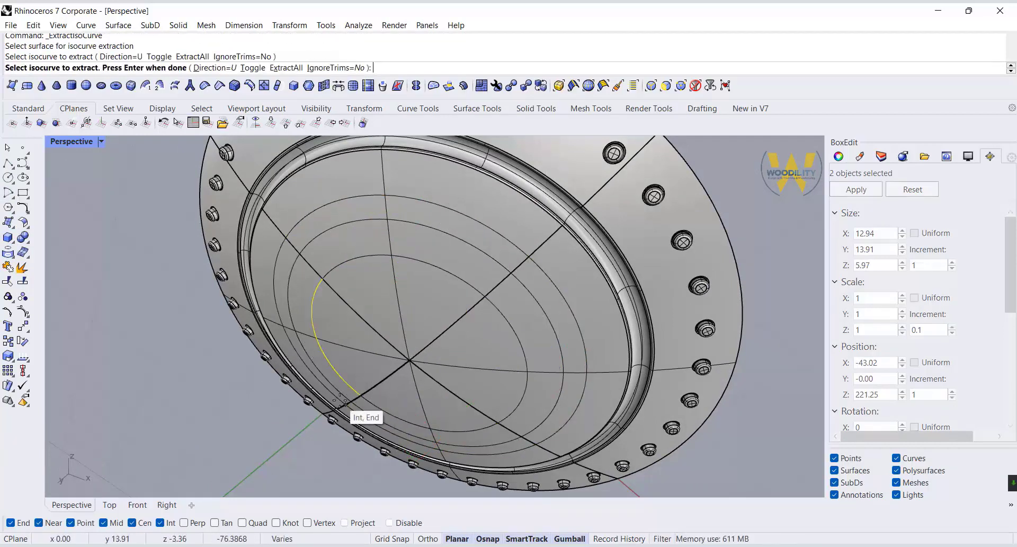
{"action": "left_click", "coordinate": [346, 406]}
{"action": "key", "text": "Return"}
Join the four outer isocurves into one closed curve and the four inner isocurves into another.
{"action": "left_click", "coordinate": [724, 449]}
{"action": "left_click", "coordinate": [576, 320]}
{"action": "left_click", "coordinate": [473, 220], "text": "shift"}
{"action": "left_click", "coordinate": [475, 217], "text": "shift"}
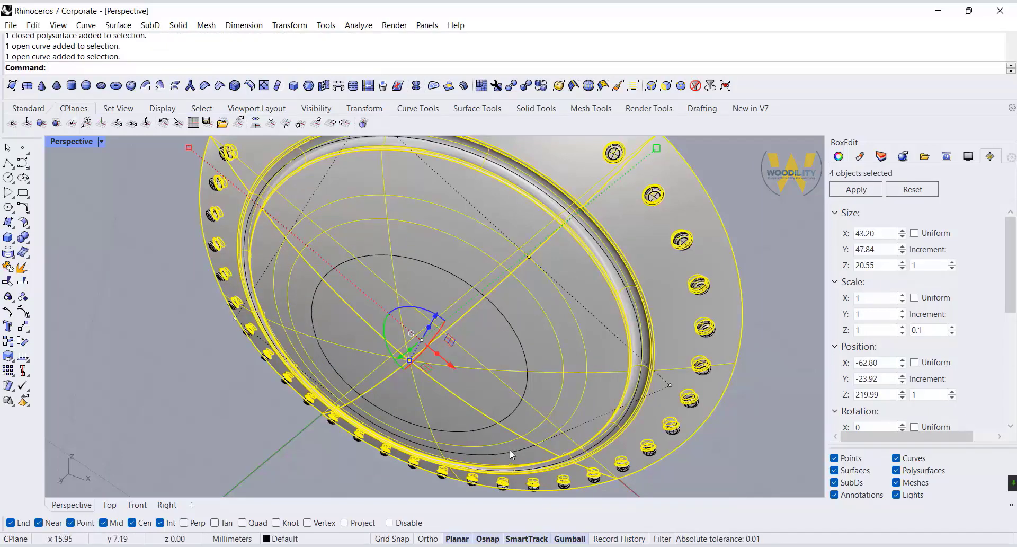
{"action": "left_click", "coordinate": [688, 259], "text": "ctrl"}
{"action": "left_click", "coordinate": [7, 267]}
{"action": "left_click", "coordinate": [351, 261]}
{"action": "left_click", "coordinate": [391, 304]}
{"action": "left_click", "coordinate": [332, 271]}
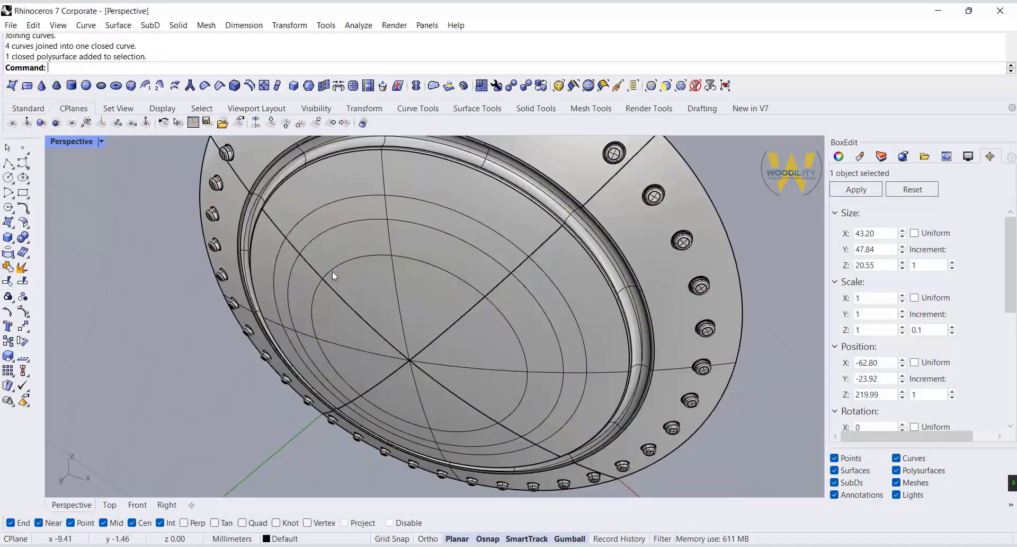
{"action": "left_click", "coordinate": [316, 302], "text": "shift"}
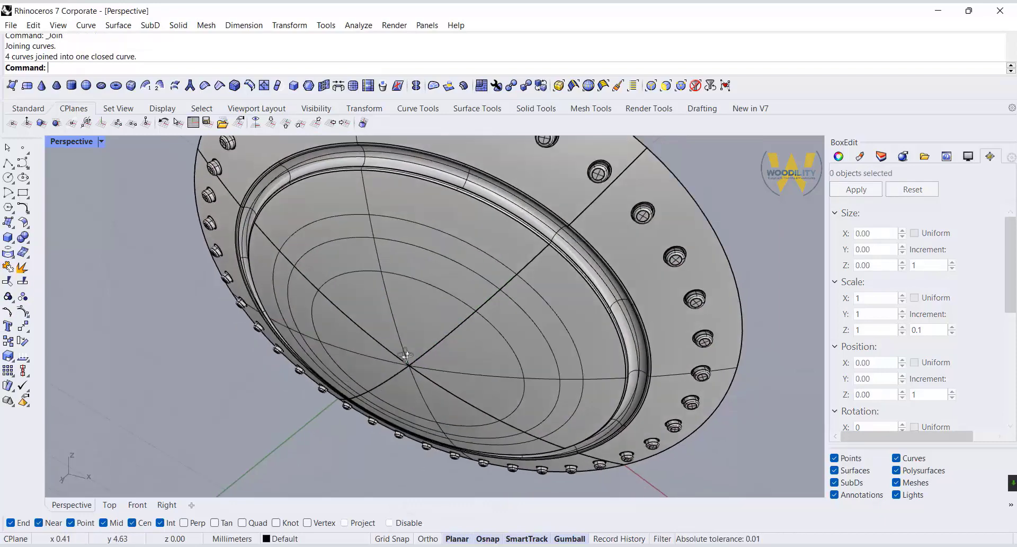
Create a solid cylinder about 0.37 mm in radius and 0.54 mm high at a quadrant midpoint of the outer closed curve.
{"action": "left_click", "coordinate": [12, 240]}
{"action": "left_click", "coordinate": [38, 244]}
{"action": "left_click", "coordinate": [369, 215]}
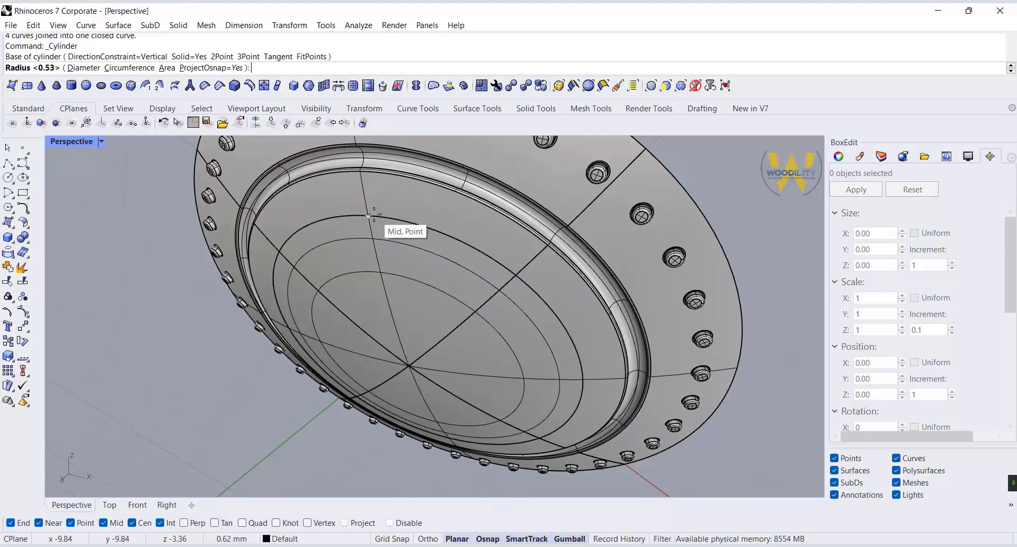
{"action": "scroll", "coordinate": [375, 214], "scroll_direction": "up", "scroll_amount": 4}
{"action": "scroll", "coordinate": [370, 212], "scroll_direction": "up", "scroll_amount": 3}
{"action": "left_click", "coordinate": [368, 209]}
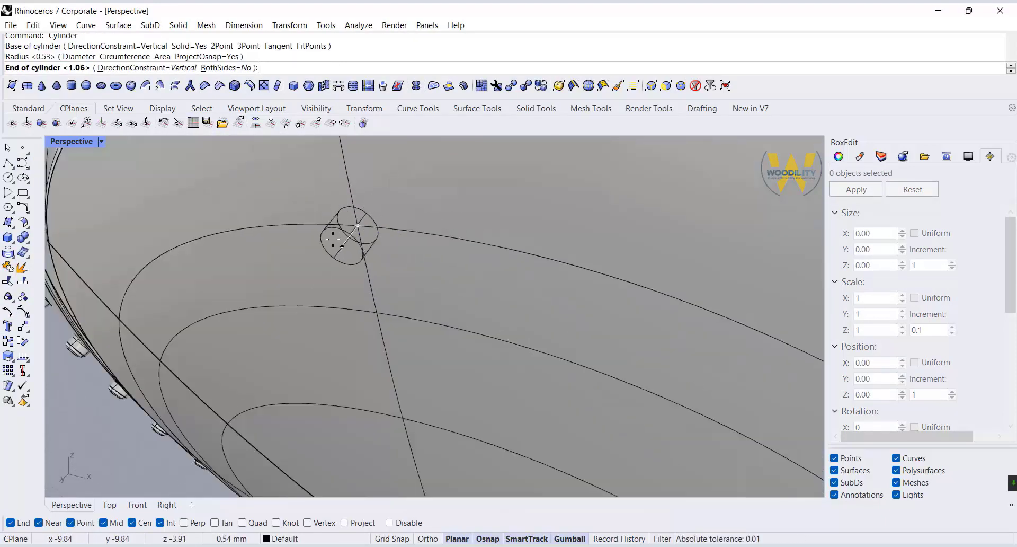
{"action": "left_click", "coordinate": [333, 241]}
{"action": "left_click", "coordinate": [339, 242]}
{"action": "left_click_drag", "start_coordinate": [367, 214], "coordinate": [352, 215]}
{"action": "key", "text": "ctrl+z"}
{"action": "scroll", "coordinate": [347, 216], "scroll_direction": "up", "scroll_amount": 8}
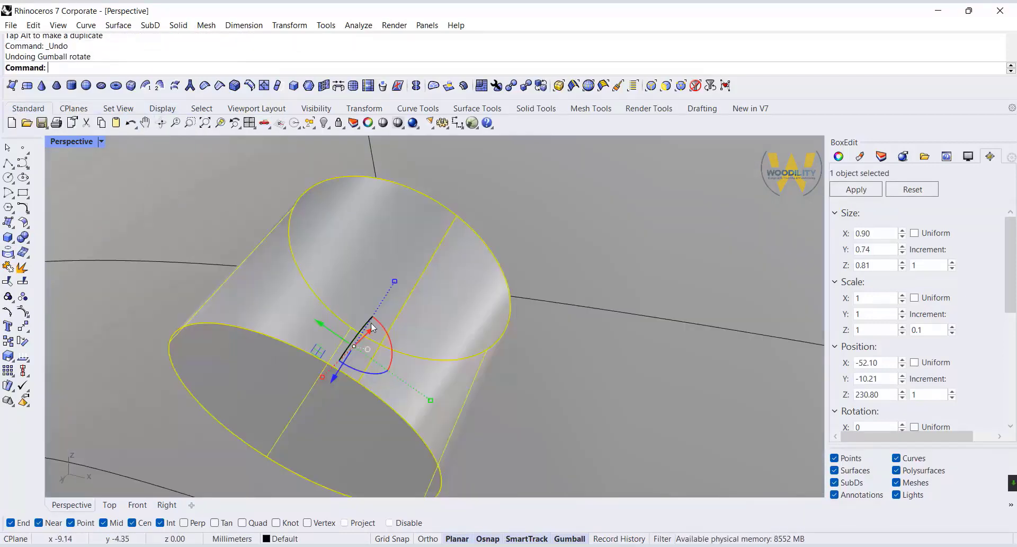
{"action": "left_click_drag", "start_coordinate": [372, 326], "coordinate": [397, 300]}
{"action": "left_click", "coordinate": [130, 122]}
Move the small cylinder slightly along its own axis into the domed face.
{"action": "left_click_drag", "start_coordinate": [333, 379], "coordinate": [356, 337]}
{"action": "double_click", "coordinate": [71, 142]}
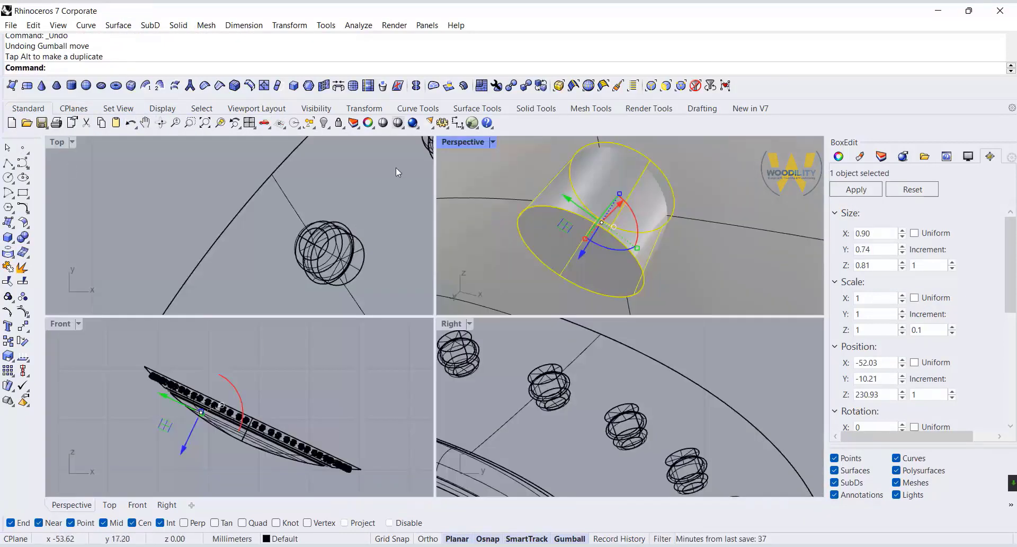
{"action": "double_click", "coordinate": [463, 142]}
{"action": "scroll", "coordinate": [228, 287], "scroll_direction": "down", "scroll_amount": 10}
{"action": "right_click_drag", "start_coordinate": [328, 297], "coordinate": [455, 307]}
{"action": "left_click", "coordinate": [402, 280]}
{"action": "key", "text": "Escape"}
{"action": "scroll", "coordinate": [603, 433], "scroll_direction": "down", "scroll_amount": 5}
{"action": "scroll", "coordinate": [371, 350], "scroll_direction": "up", "scroll_amount": 3}
Polar-array the small cylinder around the domed face's centre with 38 items over 360 degrees.
{"action": "left_click", "coordinate": [401, 313]}
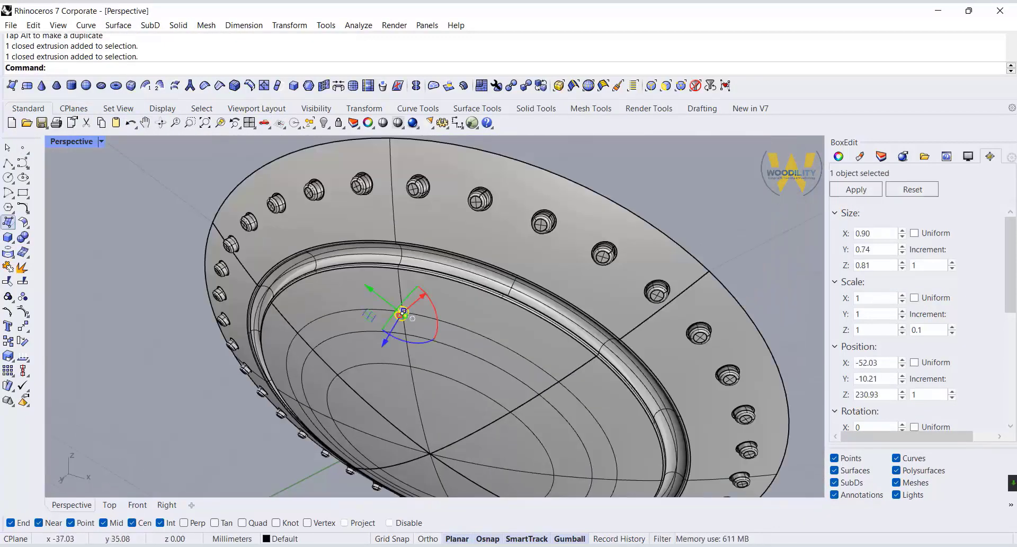
{"action": "left_click", "coordinate": [8, 371]}
{"action": "right_click_drag", "start_coordinate": [339, 318], "coordinate": [477, 419]}
{"action": "key", "text": "Return"}
{"action": "key", "text": "Return"}
{"action": "key", "text": "Return"}
{"action": "scroll", "coordinate": [381, 345], "scroll_direction": "down", "scroll_amount": 5}
{"action": "key", "text": "Return"}
{"action": "left_click", "coordinate": [668, 384]}
Create a smaller solid cylinder about 0.47 mm in diameter on the inner closed curve where it meets the quadrant seam.
{"action": "right_click_drag", "start_coordinate": [668, 384], "coordinate": [587, 396]}
{"action": "scroll", "coordinate": [421, 380], "scroll_direction": "up", "scroll_amount": 2}
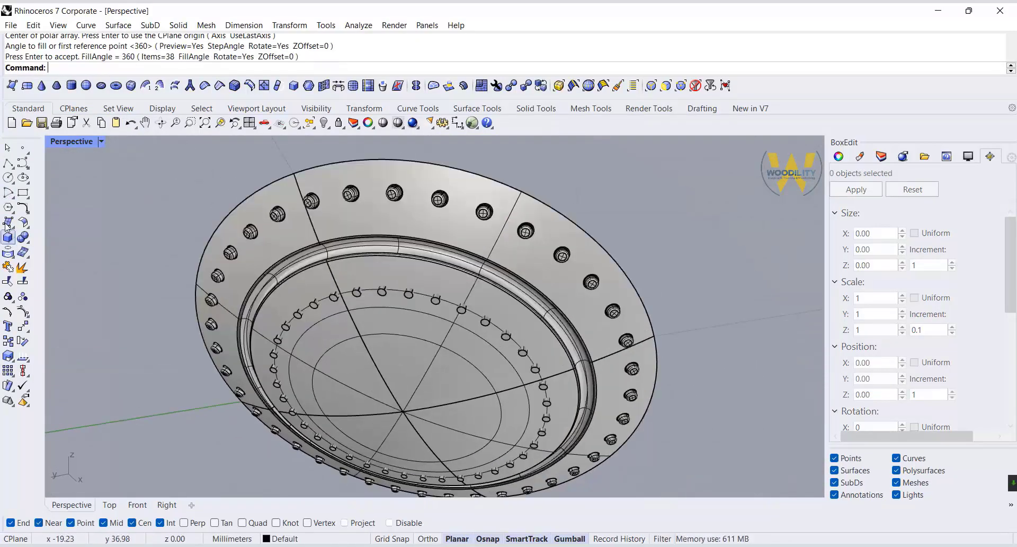
{"action": "left_click", "coordinate": [12, 241]}
{"action": "left_click", "coordinate": [38, 242]}
{"action": "left_click", "coordinate": [361, 336]}
{"action": "scroll", "coordinate": [360, 337], "scroll_direction": "up", "scroll_amount": 12}
{"action": "left_click", "coordinate": [366, 318]}
{"action": "scroll", "coordinate": [366, 324], "scroll_direction": "down", "scroll_amount": 9}
{"action": "left_click", "coordinate": [368, 334]}
Sink the smaller cylinder on the inner curve along its axis into the domed face.
{"action": "right_click_drag", "start_coordinate": [423, 360], "coordinate": [478, 361]}
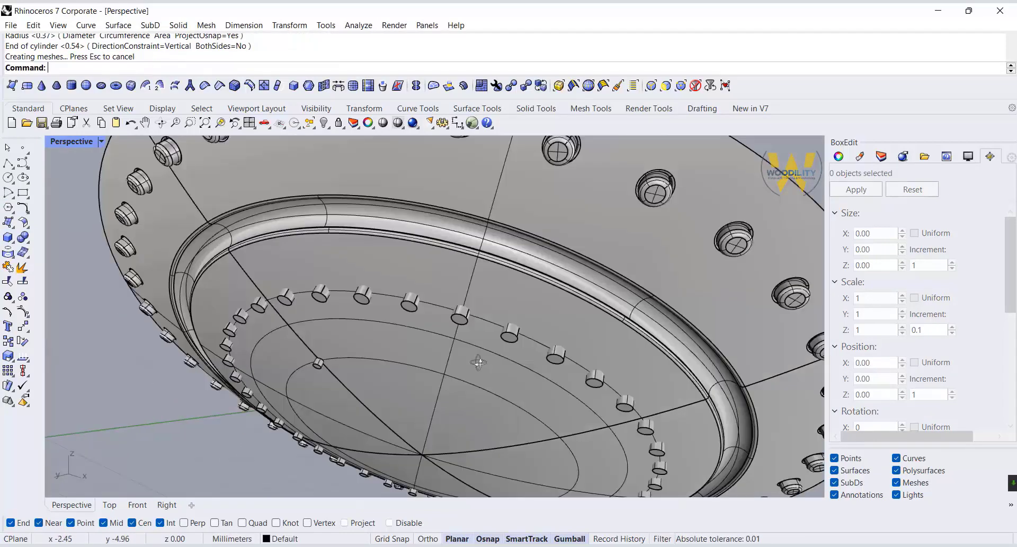
{"action": "scroll", "coordinate": [313, 363], "scroll_direction": "up", "scroll_amount": 10}
{"action": "left_click", "coordinate": [336, 363]}
{"action": "left_click_drag", "start_coordinate": [320, 398], "coordinate": [324, 387]}
{"action": "scroll", "coordinate": [325, 386], "scroll_direction": "down", "scroll_amount": 9}
{"action": "left_click", "coordinate": [398, 370]}
{"action": "right_click_drag", "start_coordinate": [399, 372], "coordinate": [353, 354]}
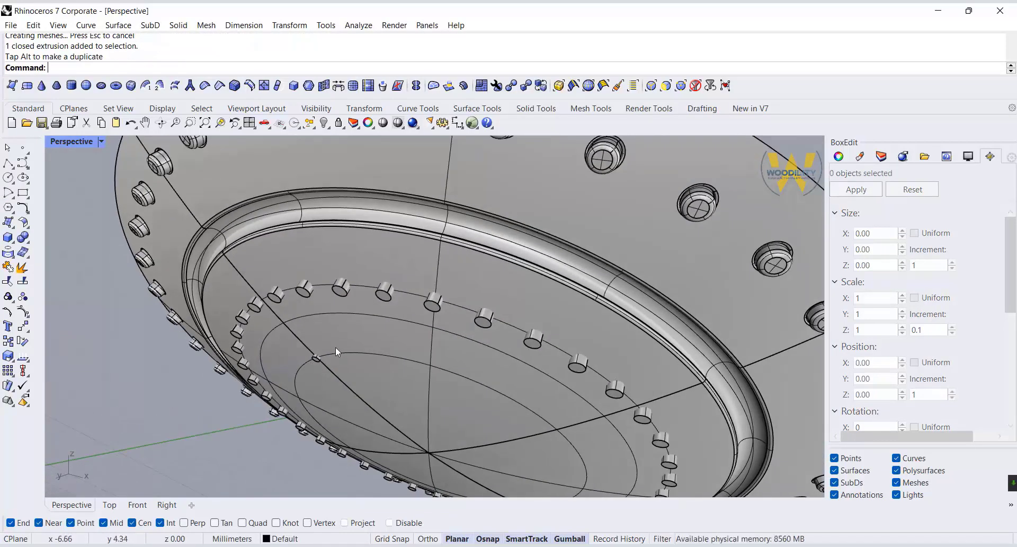
{"action": "left_click", "coordinate": [317, 358]}
{"action": "left_click_drag", "start_coordinate": [294, 393], "coordinate": [296, 388]}
{"action": "left_click", "coordinate": [443, 384]}
{"action": "scroll", "coordinate": [249, 324], "scroll_direction": "down", "scroll_amount": 3}
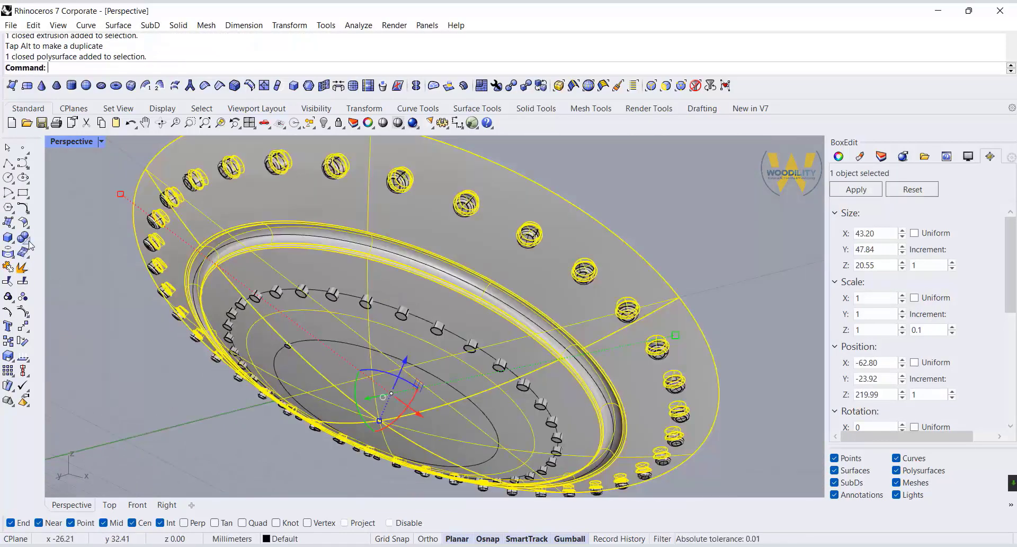
{"action": "key", "text": "Escape"}
Polar-array the smaller cylinder on the inner curve around the domed face's centre with 38 items over 360 degrees.
{"action": "left_click", "coordinate": [288, 346]}
{"action": "left_click", "coordinate": [12, 374]}
{"action": "left_click", "coordinate": [38, 377]}
{"action": "right_click_drag", "start_coordinate": [424, 228], "coordinate": [435, 298]}
{"action": "left_click", "coordinate": [400, 379]}
{"action": "right_click_drag", "start_coordinate": [360, 435], "coordinate": [318, 371]}
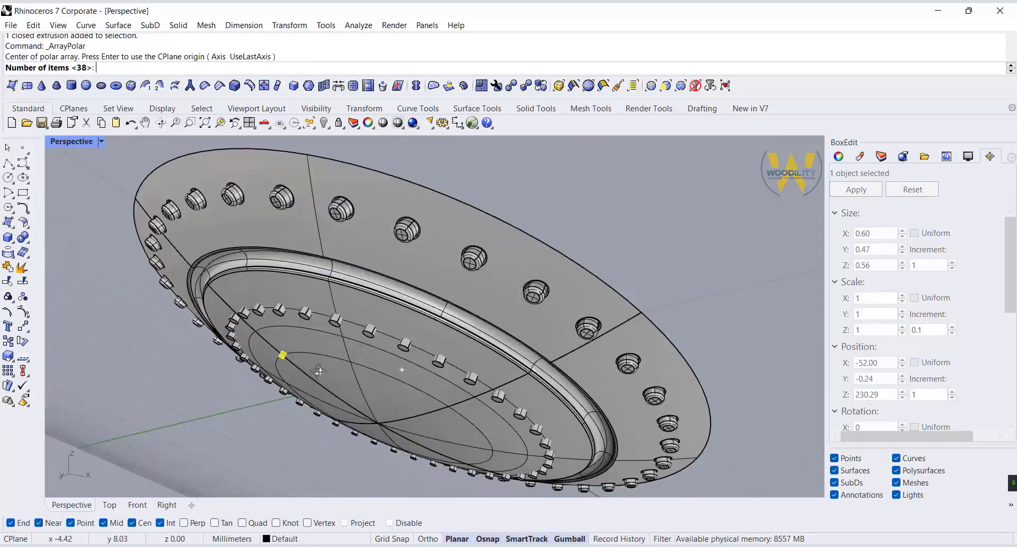
{"action": "key", "text": "Return"}
{"action": "key", "text": "Return"}
{"action": "key", "text": "Return"}
{"action": "scroll", "coordinate": [613, 248], "scroll_direction": "down", "scroll_amount": 5}
{"action": "right_click_drag", "start_coordinate": [424, 366], "coordinate": [377, 378]}
{"action": "scroll", "coordinate": [577, 365], "scroll_direction": "up", "scroll_amount": 5}
{"action": "mouse_move", "coordinate": [572, 360]}
{"action": "right_mouse_down"}
{"action": "mouse_move", "coordinate": [559, 328]}
{"action": "mouse_move", "coordinate": [559, 353]}
{"action": "right_mouse_up"}
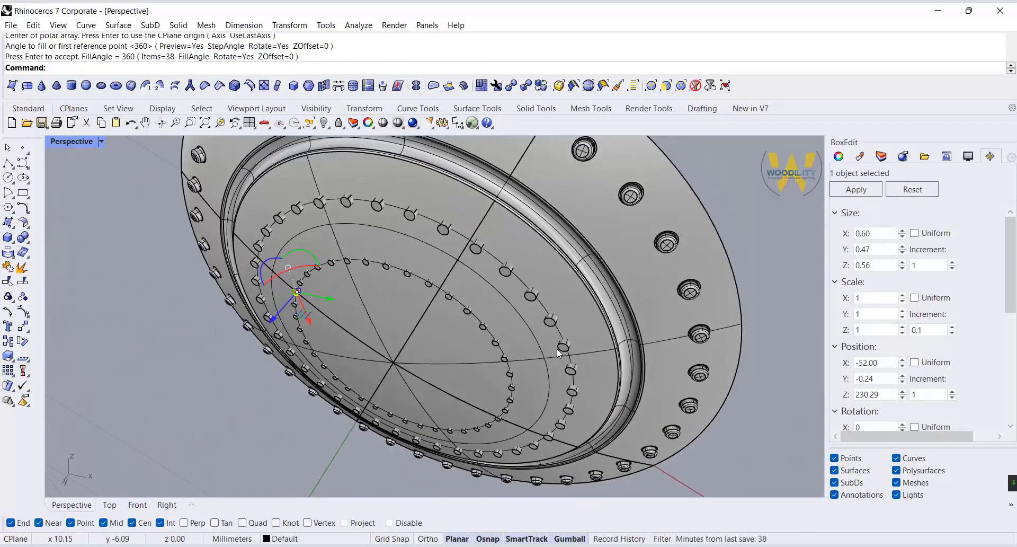
Boolean-subtract both inner rings of small cylinders from the domed spray face.
{"action": "left_click", "coordinate": [557, 350]}
{"action": "left_click", "coordinate": [26, 240]}
{"action": "left_click", "coordinate": [53, 242]}
{"action": "scroll", "coordinate": [286, 249], "scroll_direction": "down", "scroll_amount": 6}
{"action": "scroll", "coordinate": [279, 258], "scroll_direction": "up", "scroll_amount": 2}
{"action": "left_click", "coordinate": [280, 258]}
{"action": "left_click", "coordinate": [137, 505]}
{"action": "left_click_drag", "start_coordinate": [294, 302], "coordinate": [322, 337]}
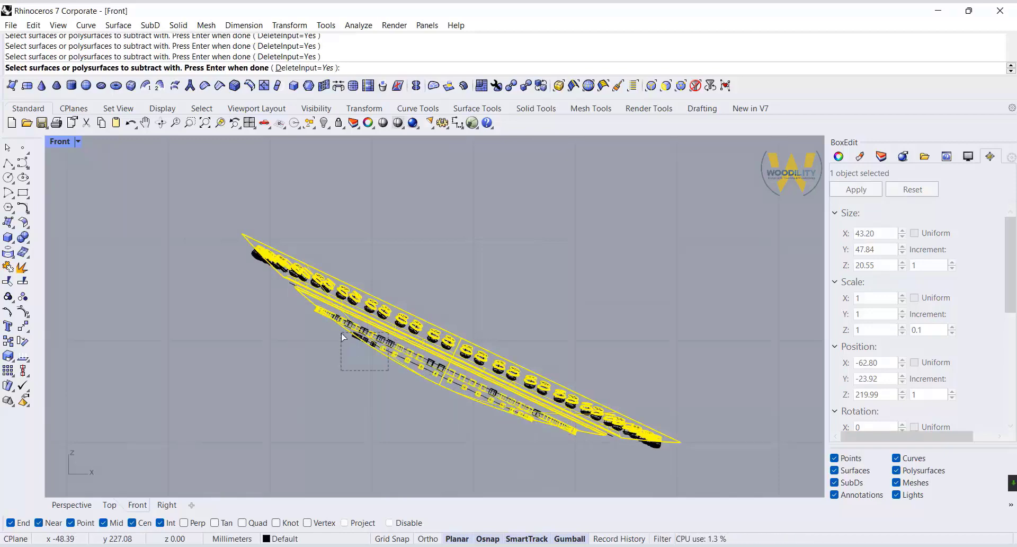
{"action": "double_click", "coordinate": [59, 143]}
{"action": "right_click", "coordinate": [647, 264]}
{"action": "key", "text": "Escape"}
Show all hidden objects of the faucet again in the perspective view.
{"action": "double_click", "coordinate": [459, 141]}
{"action": "right_click_drag", "start_coordinate": [551, 273], "coordinate": [494, 445]}
{"action": "middle_click", "coordinate": [494, 449]}
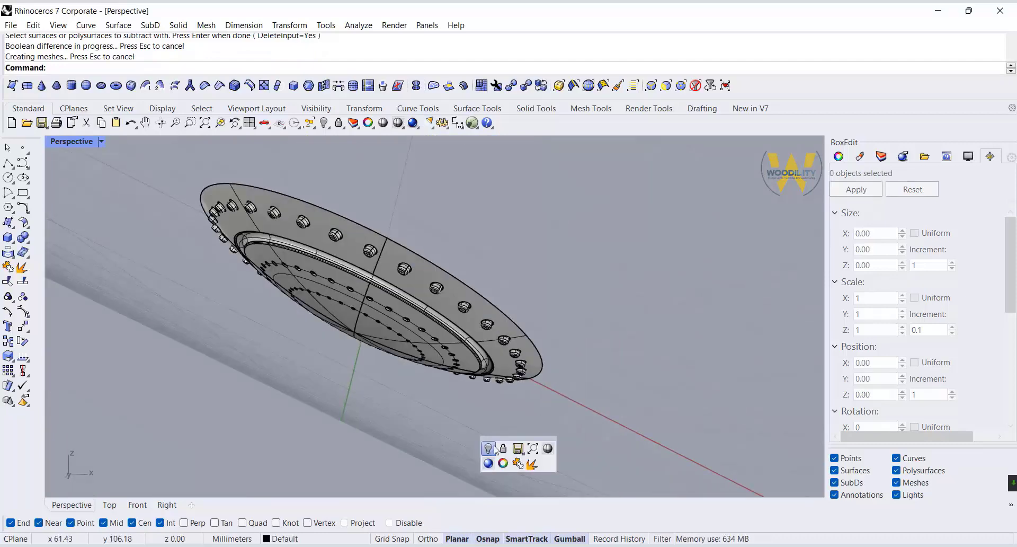
{"action": "right_click", "coordinate": [494, 449]}
{"action": "scroll", "coordinate": [297, 286], "scroll_direction": "down", "scroll_amount": 12}
{"action": "right_click_drag", "start_coordinate": [312, 297], "coordinate": [413, 469]}
{"action": "scroll", "coordinate": [412, 470], "scroll_direction": "up", "scroll_amount": 4}
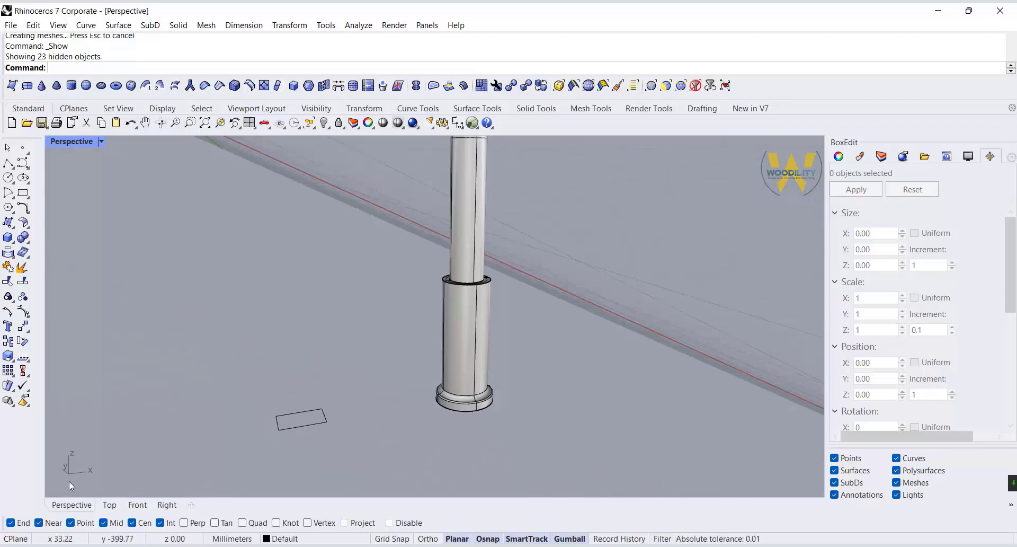
Create a horizontal solid cylinder of radius 18 mm and length 80 mm, centred on the base body's top edge in the front view.
{"action": "left_click", "coordinate": [138, 505]}
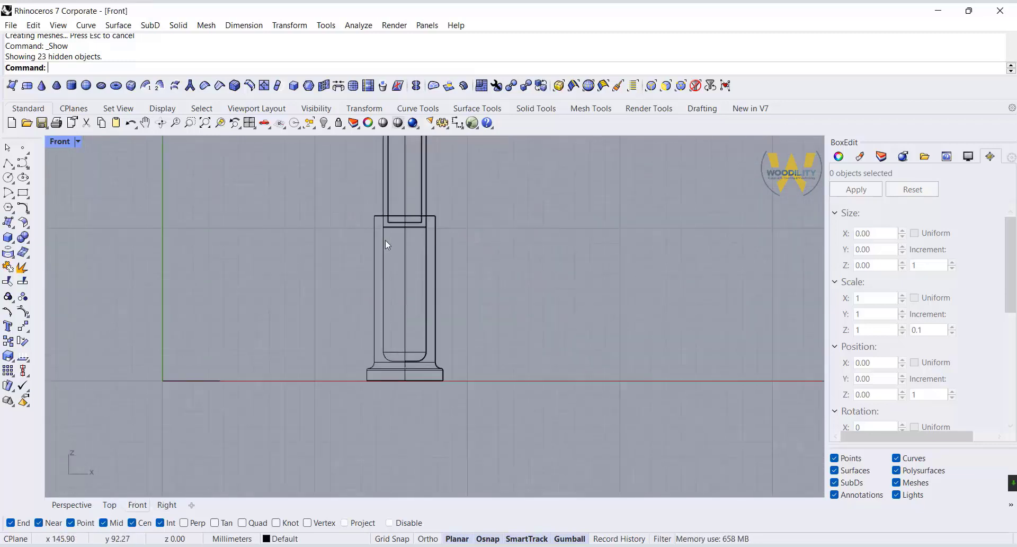
{"action": "left_click", "coordinate": [13, 243]}
{"action": "left_click", "coordinate": [39, 244]}
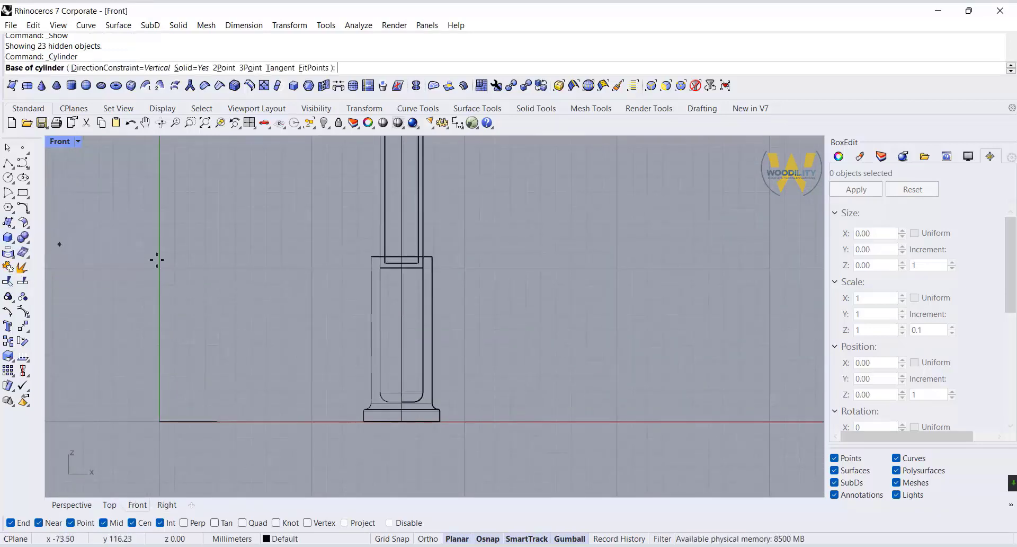
{"action": "left_click", "coordinate": [400, 256]}
{"action": "scroll", "coordinate": [391, 289], "scroll_direction": "up", "scroll_amount": 2}
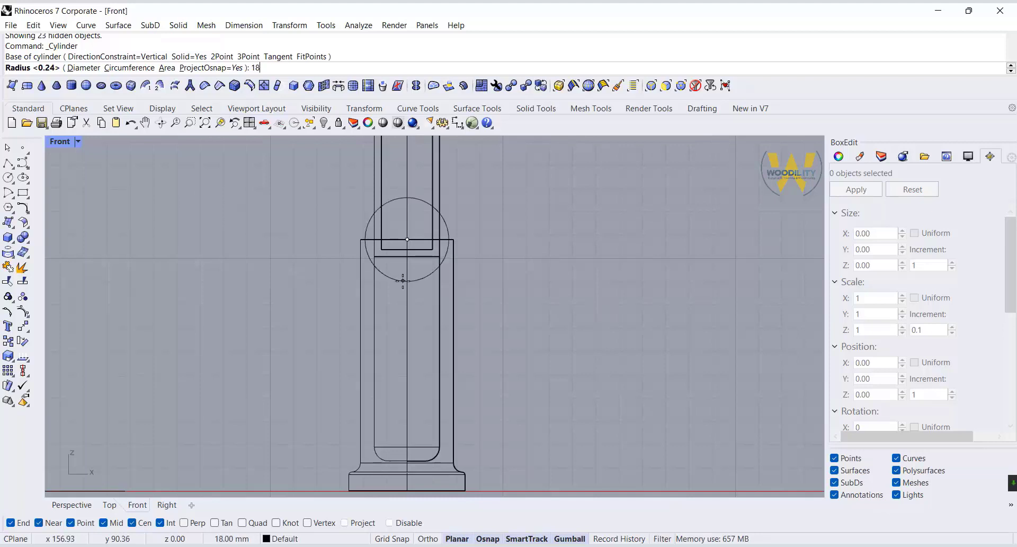
{"action": "left_click", "coordinate": [402, 282]}
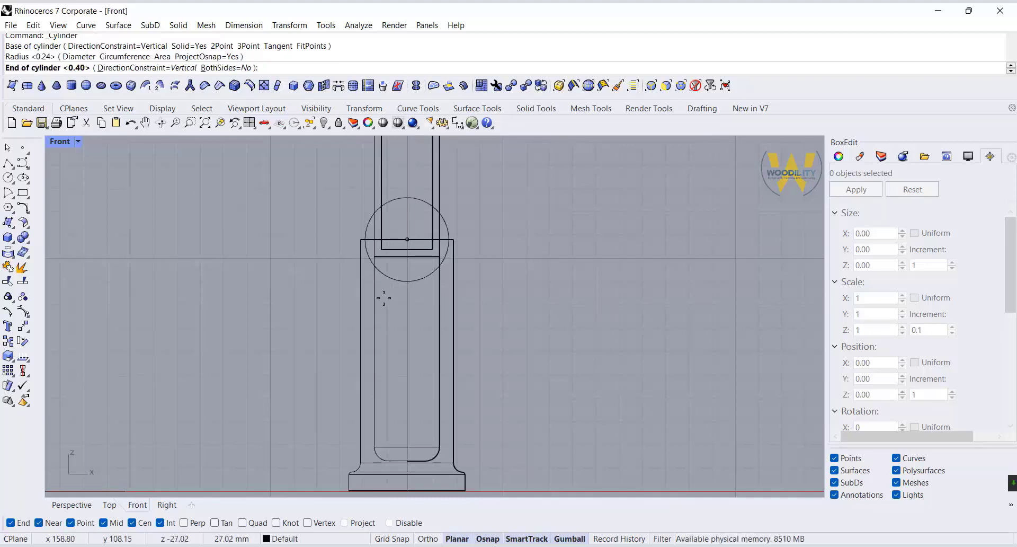
{"action": "type", "text": "80"}
{"action": "key", "text": "Return"}
{"action": "double_click", "coordinate": [57, 141]}
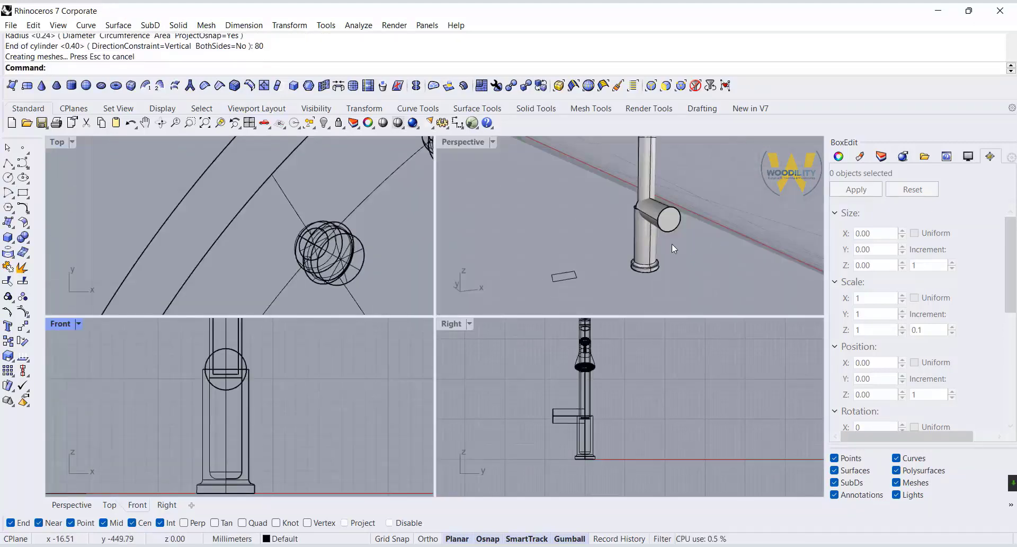
Move the side cylinder straight down along the base body to a Z position of about 47.65 mm.
{"action": "right_click_drag", "start_coordinate": [672, 244], "coordinate": [704, 254]}
{"action": "left_click", "coordinate": [635, 213]}
{"action": "right_click_drag", "start_coordinate": [300, 426], "coordinate": [313, 421]}
{"action": "left_click_drag", "start_coordinate": [240, 323], "coordinate": [237, 375]}
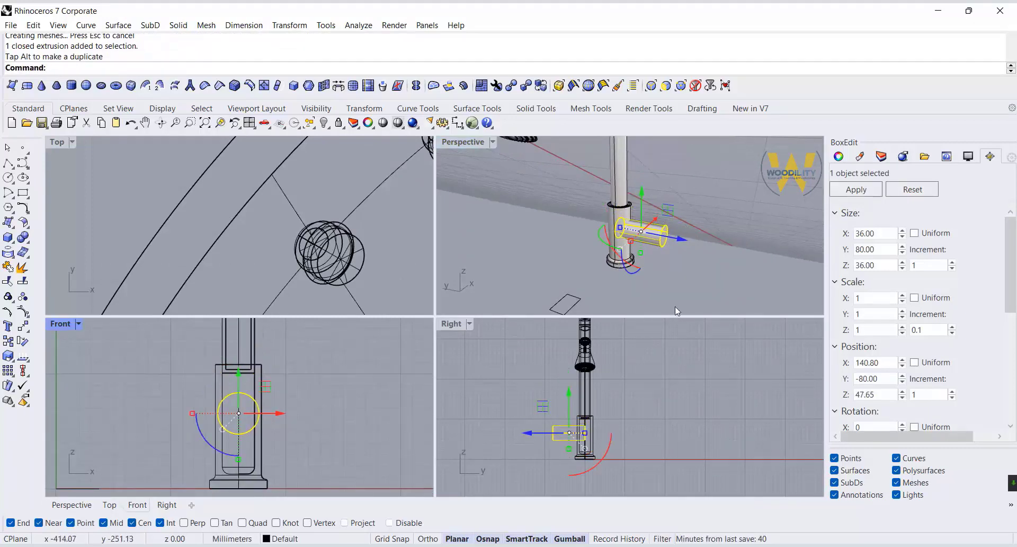
{"action": "left_click", "coordinate": [675, 307]}
{"action": "right_click_drag", "start_coordinate": [675, 304], "coordinate": [640, 240]}
Shift the side cylinder slightly outward from the base body along its own axis.
{"action": "scroll", "coordinate": [585, 428], "scroll_direction": "up", "scroll_amount": 3}
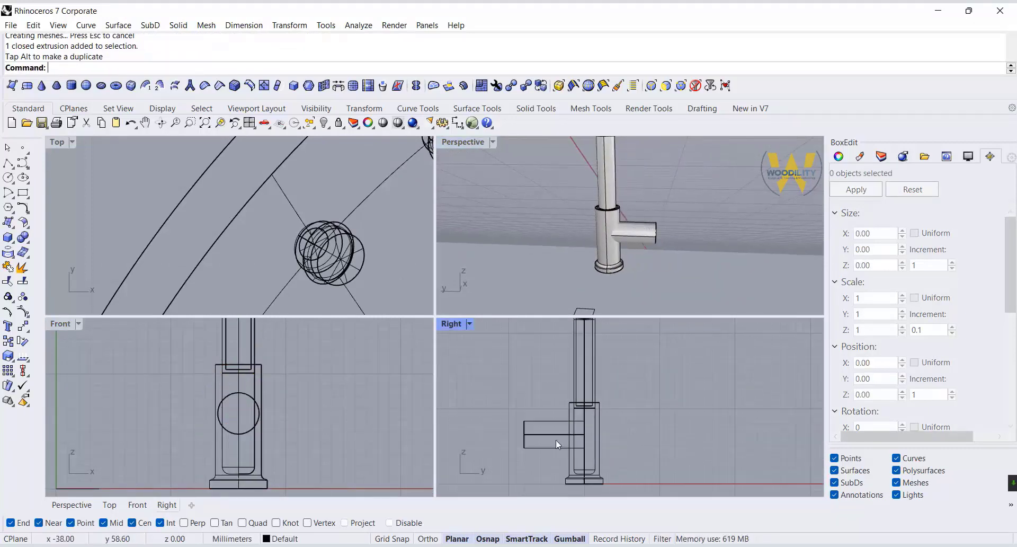
{"action": "left_click", "coordinate": [526, 448]}
{"action": "left_click_drag", "start_coordinate": [513, 436], "coordinate": [504, 434]}
{"action": "left_click", "coordinate": [751, 405]}
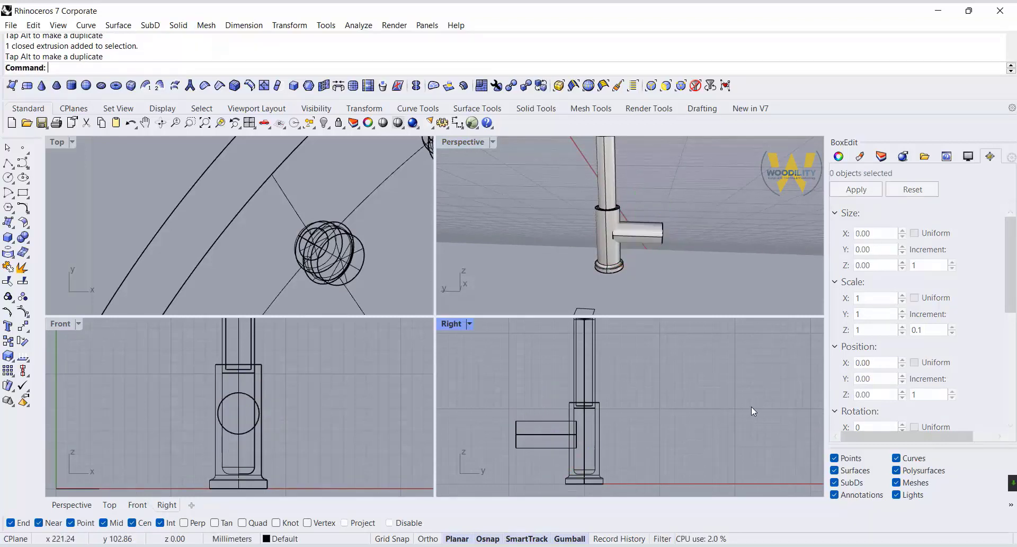
Nudge the side cylinder slightly back into the base body, to a Y position of about -82.72 mm.
{"action": "right_click_drag", "start_coordinate": [659, 220], "coordinate": [651, 222]}
{"action": "left_click", "coordinate": [541, 449]}
{"action": "left_click_drag", "start_coordinate": [502, 435], "coordinate": [506, 436]}
{"action": "left_click", "coordinate": [667, 265]}
{"action": "scroll", "coordinate": [631, 239], "scroll_direction": "up", "scroll_amount": 6}
{"action": "left_click", "coordinate": [631, 239]}
{"action": "left_click", "coordinate": [737, 282]}
{"action": "right_click_drag", "start_coordinate": [740, 282], "coordinate": [631, 245]}
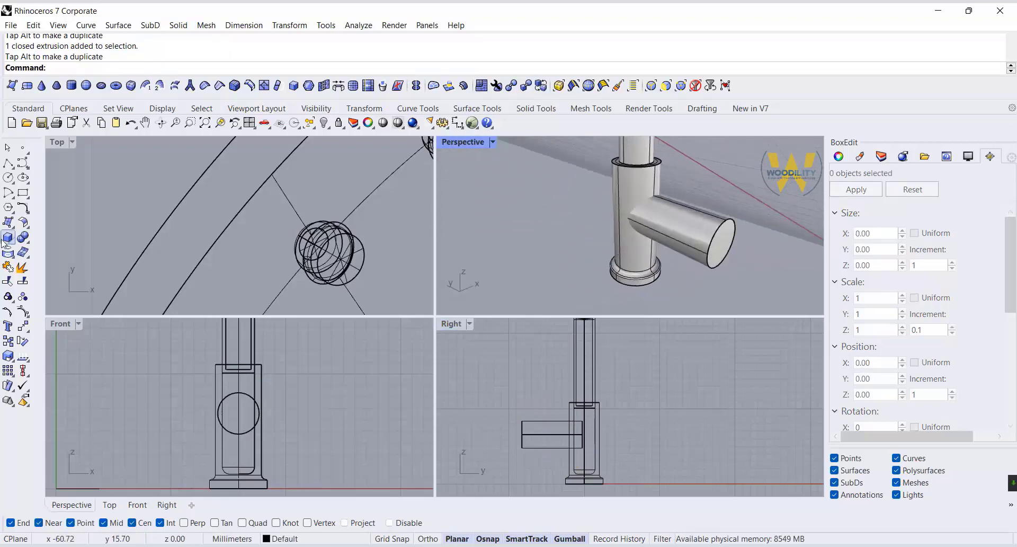
Shell the side cylinder with a thickness of 3 mm, removing its outer end face.
{"action": "left_click", "coordinate": [28, 243]}
{"action": "left_click", "coordinate": [113, 242]}
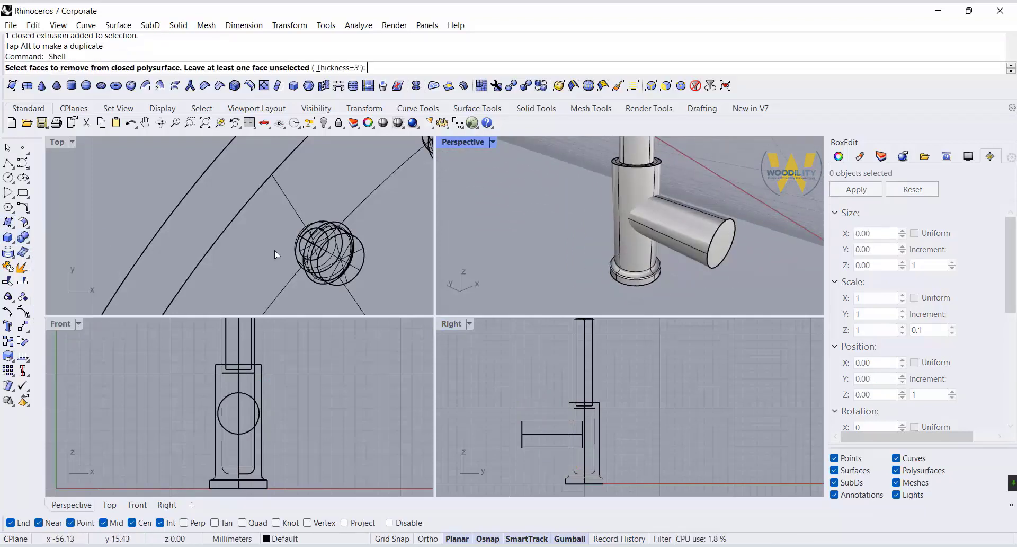
{"action": "left_click", "coordinate": [726, 245]}
{"action": "key", "text": "Return"}
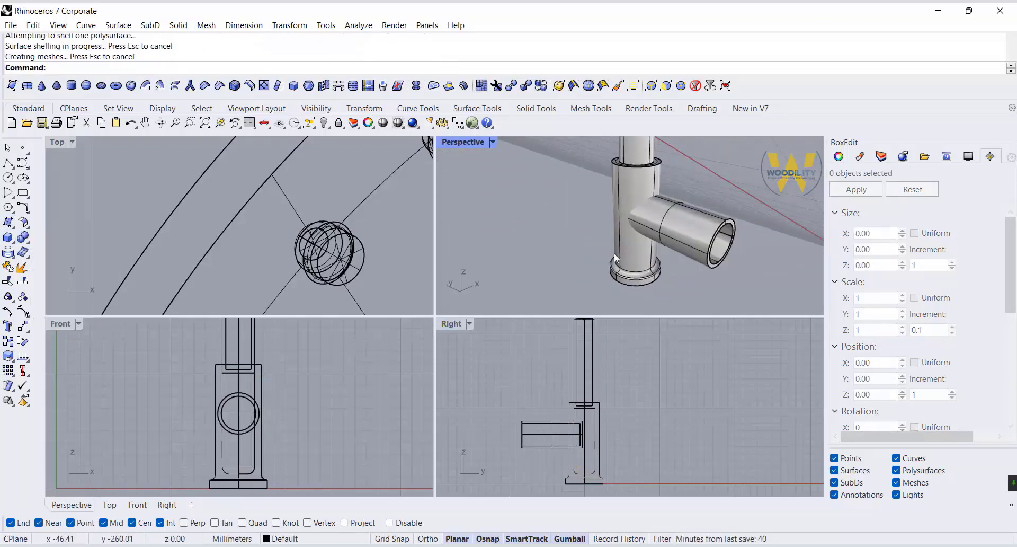
Move the shelled side tube further into the base body, to a Y position of about -78.57 mm.
{"action": "scroll", "coordinate": [615, 253], "scroll_direction": "down", "scroll_amount": 6}
{"action": "right_click_drag", "start_coordinate": [614, 253], "coordinate": [657, 292]}
{"action": "scroll", "coordinate": [644, 247], "scroll_direction": "up", "scroll_amount": 2}
{"action": "left_click", "coordinate": [645, 252]}
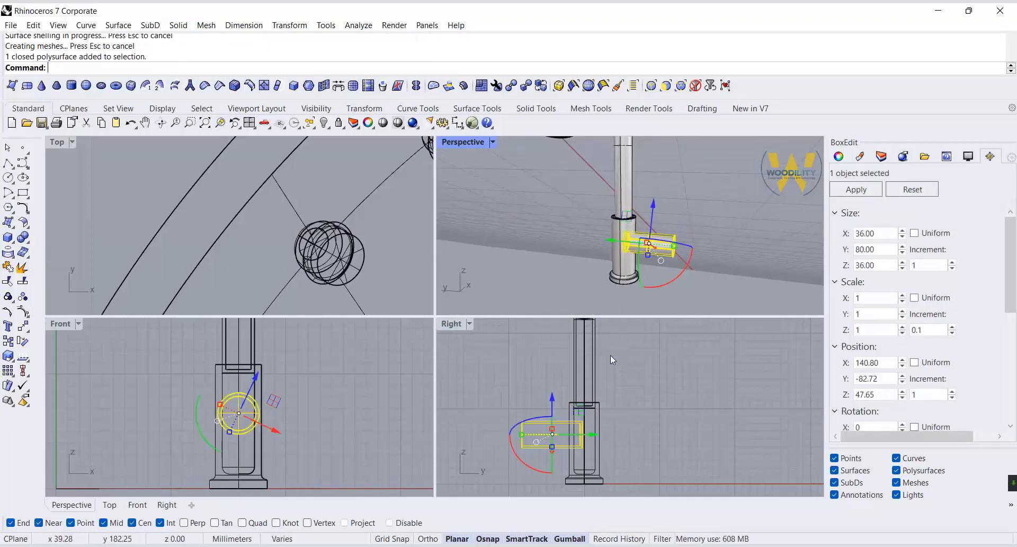
{"action": "scroll", "coordinate": [596, 434], "scroll_direction": "up", "scroll_amount": 2}
{"action": "left_click_drag", "start_coordinate": [576, 435], "coordinate": [581, 436]}
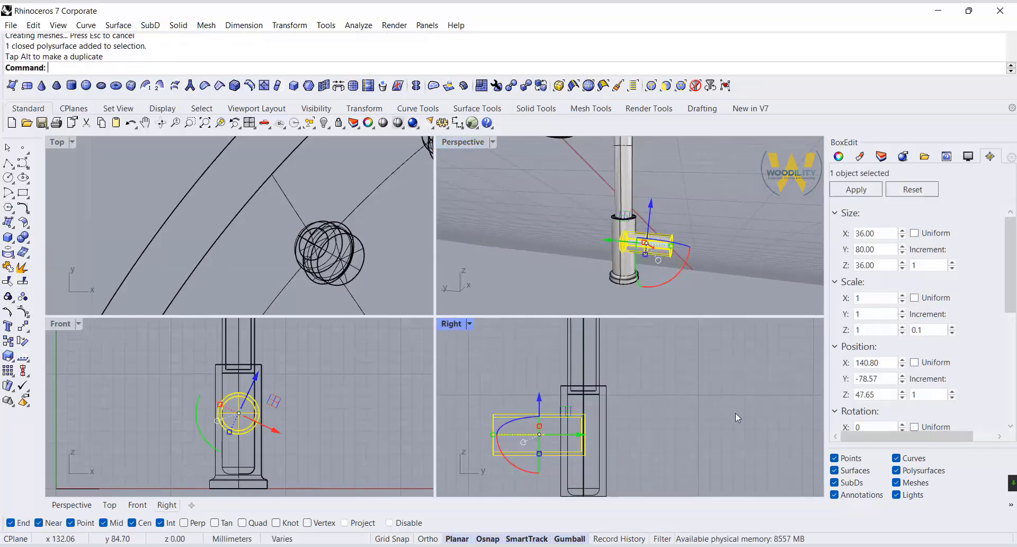
{"action": "left_click", "coordinate": [735, 413]}
{"action": "scroll", "coordinate": [765, 268], "scroll_direction": "up", "scroll_amount": 3}
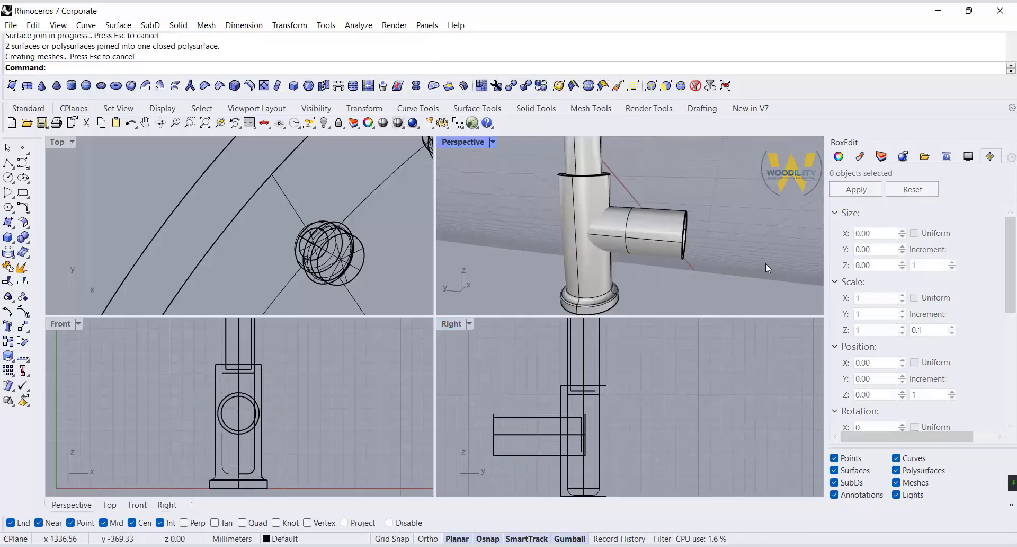
Start a Boolean difference with the flanged base body as the object to cut from.
{"action": "left_click", "coordinate": [588, 267]}
{"action": "left_click", "coordinate": [28, 245]}
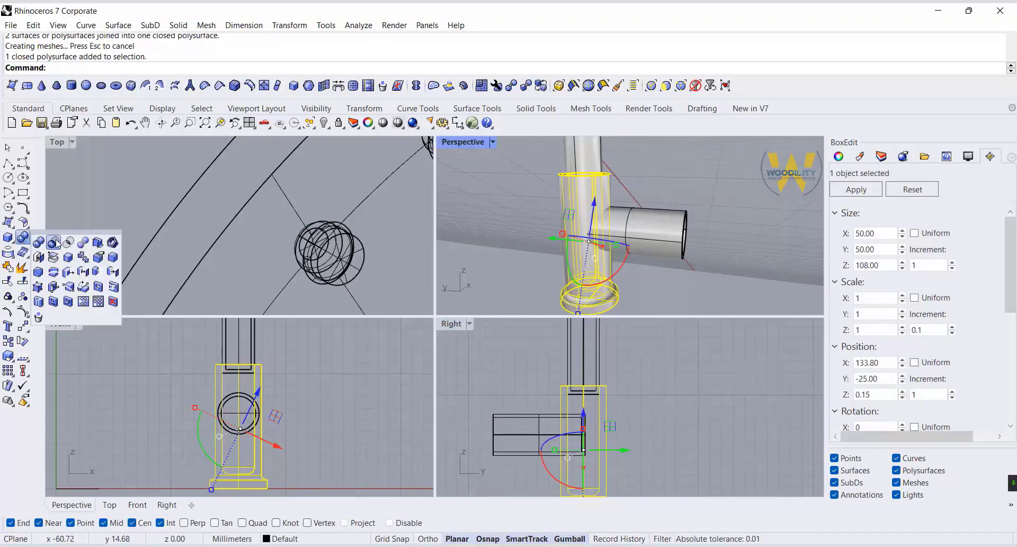